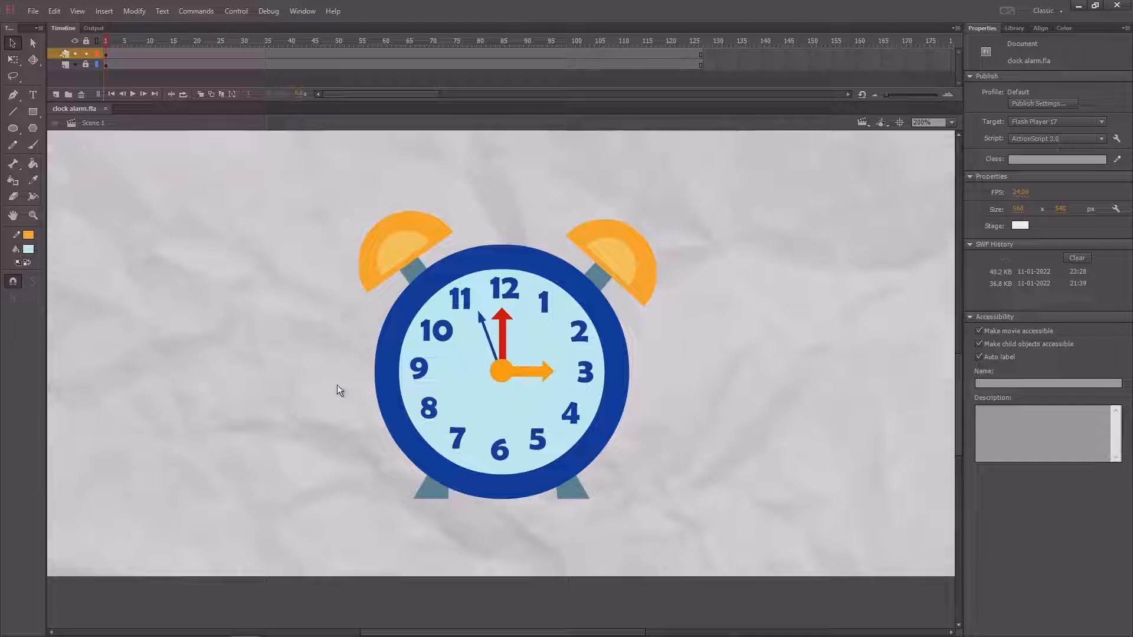
left_click(642, 245)
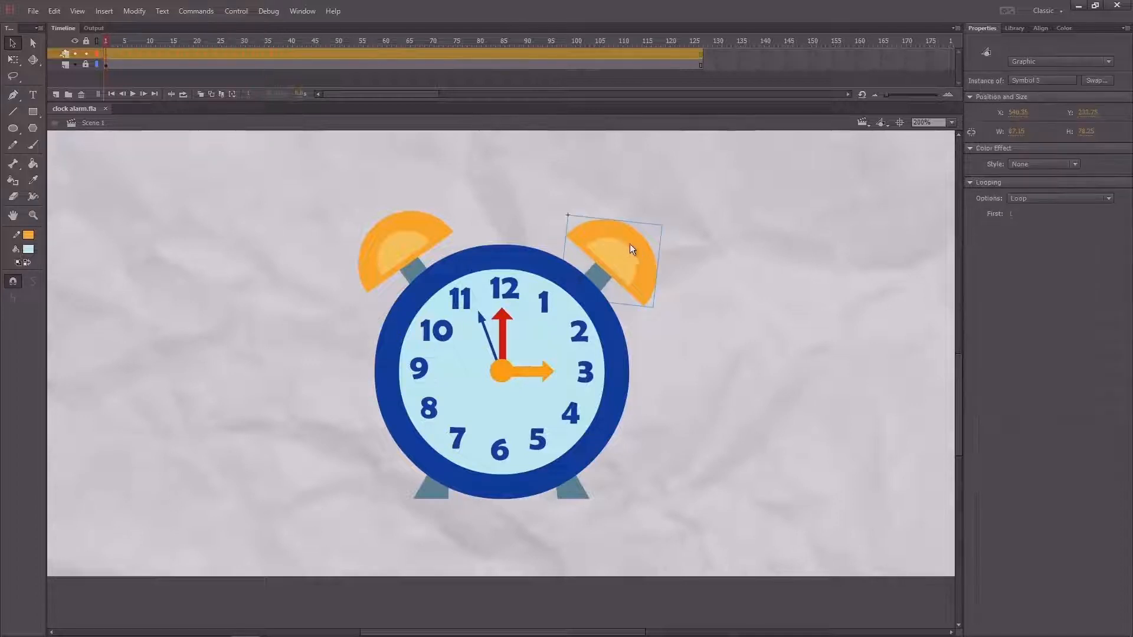
left_click_drag(615, 253, 646, 237)
left_click_drag(402, 237, 372, 223)
left_click_drag(425, 494, 416, 515)
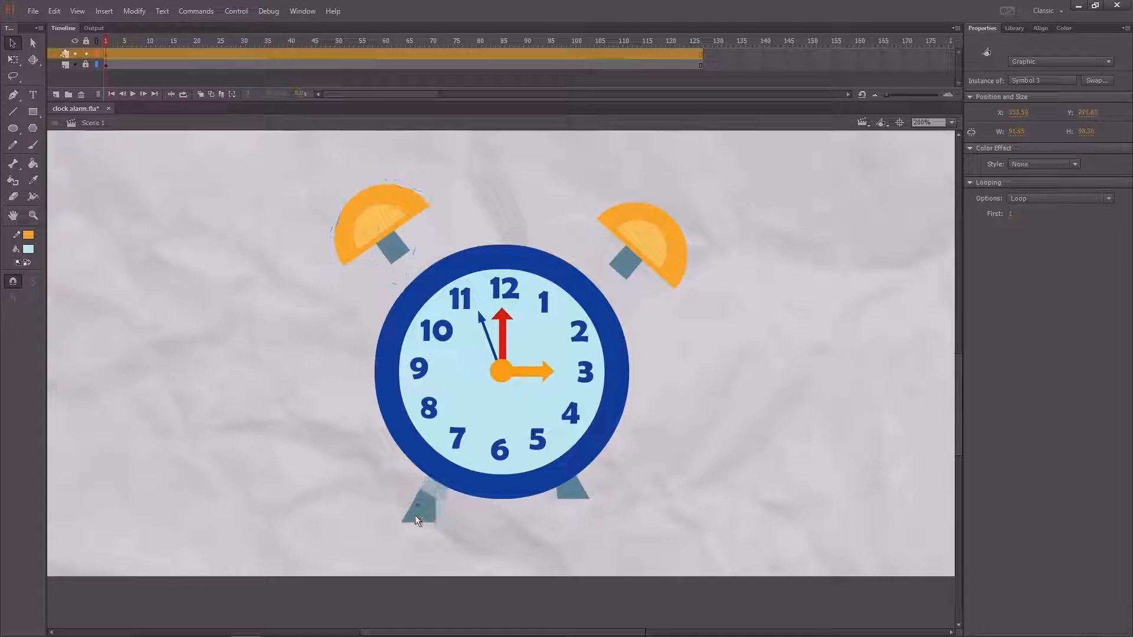
left_click_drag(581, 494, 595, 507)
left_click_drag(582, 457, 575, 416)
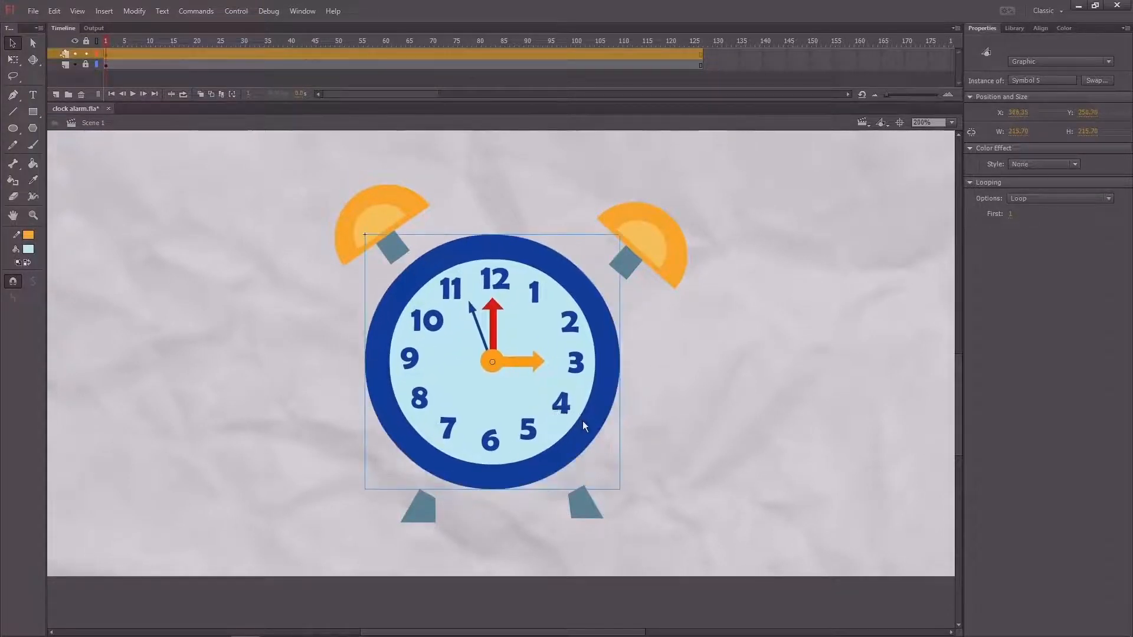
key("ctrl+z")
key("ctrl+z")
key("ctrl+z")
key("ctrl+z")
key("ctrl+z")
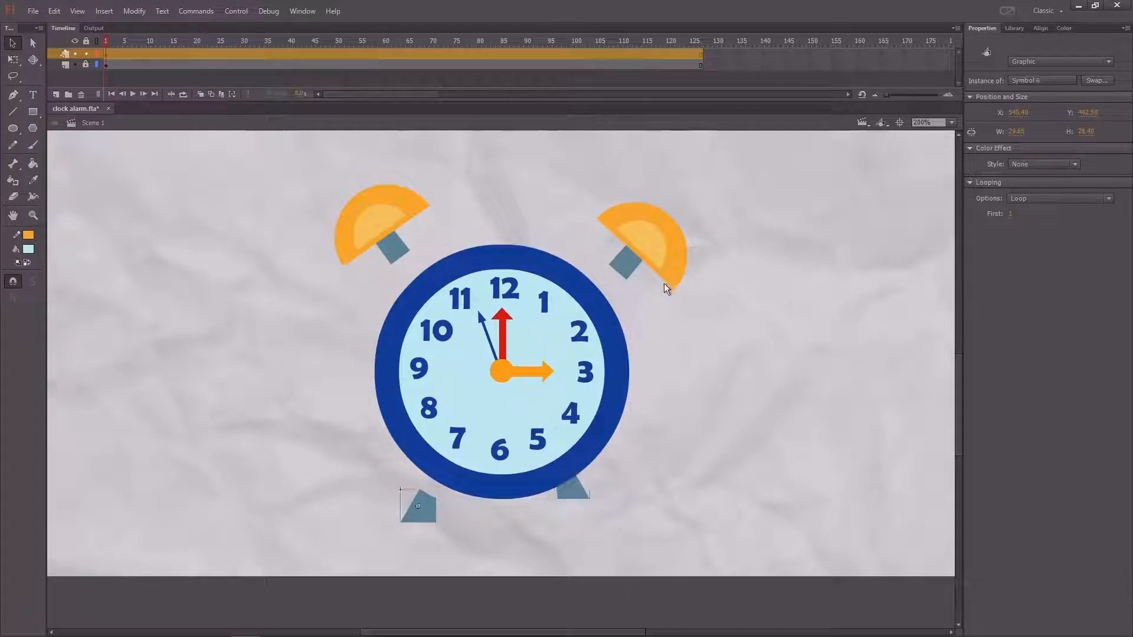
key("ctrl+z")
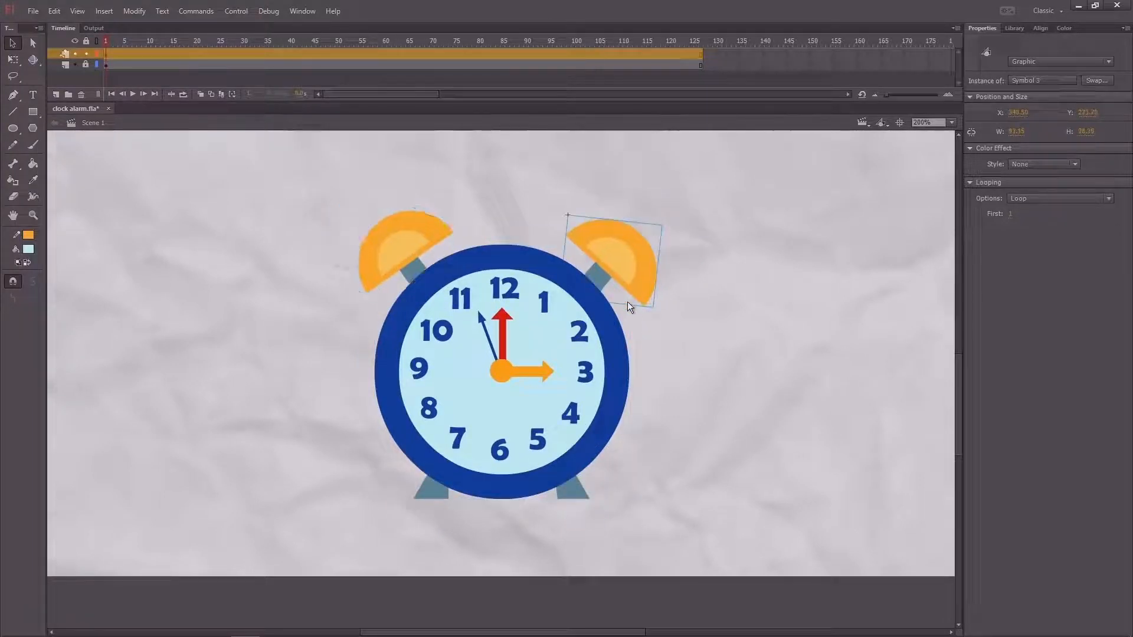
Convert all parts of the alarm clock together into one graphic symbol, keeping the default name
left_click_drag(317, 193, 653, 527)
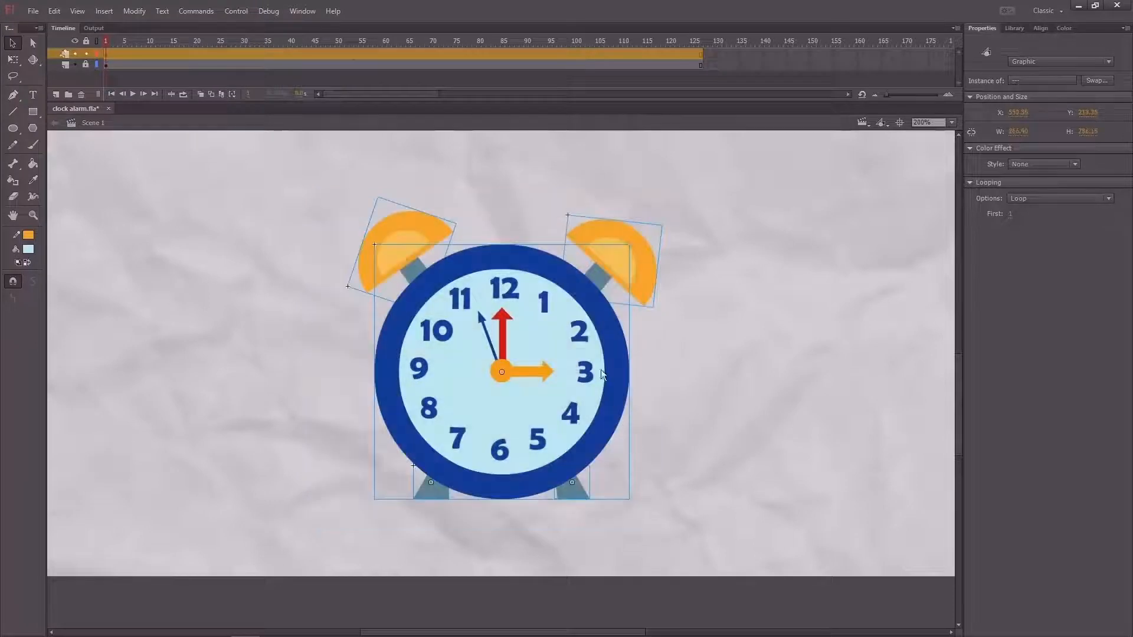
key("F8")
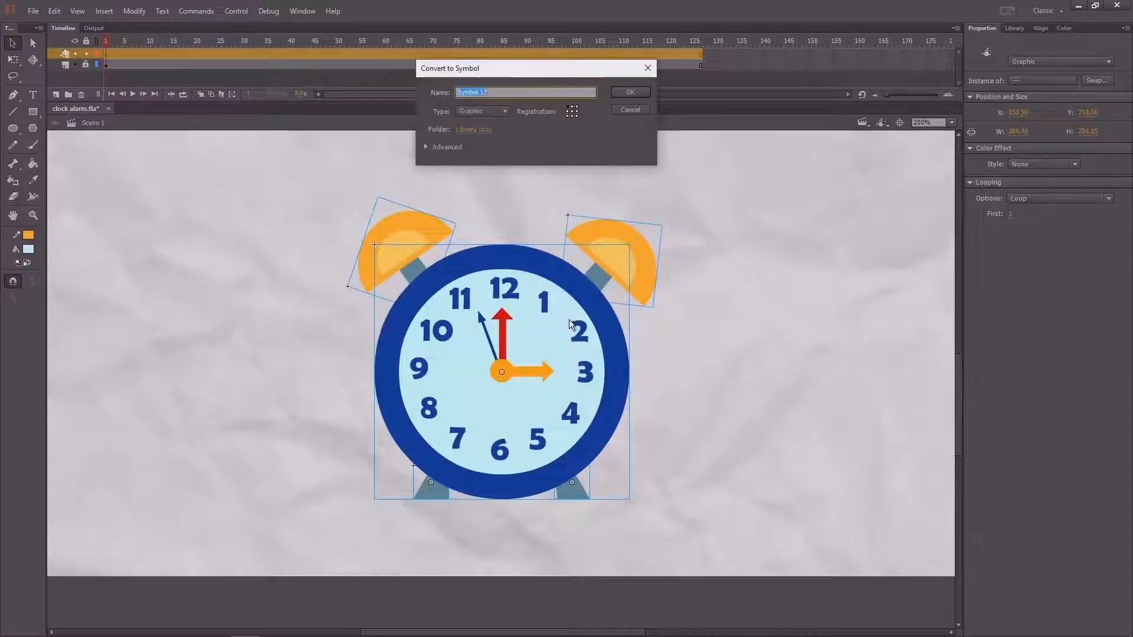
left_click(628, 93)
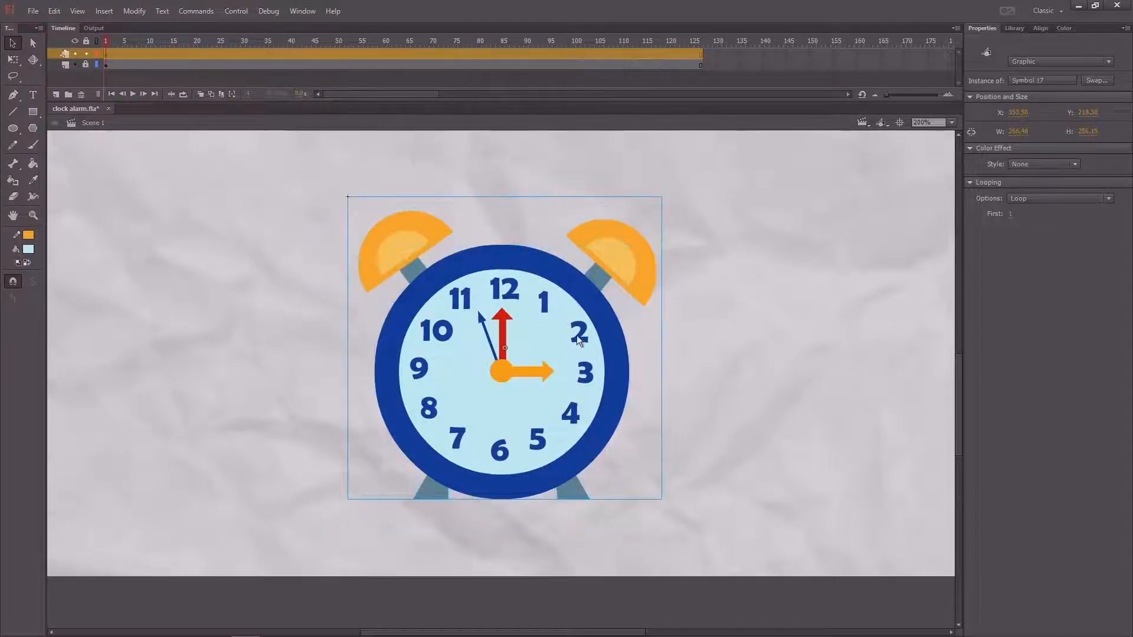
Enter the new clock symbol and distribute its bells, feet and body to separate layers
double_click(546, 341)
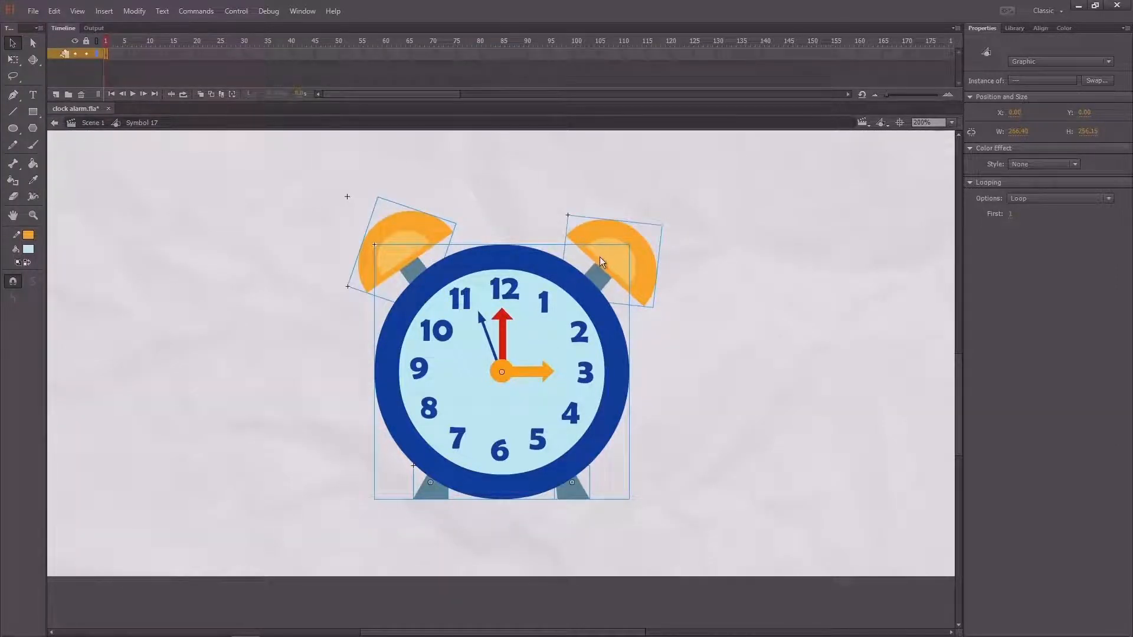
right_click(556, 311)
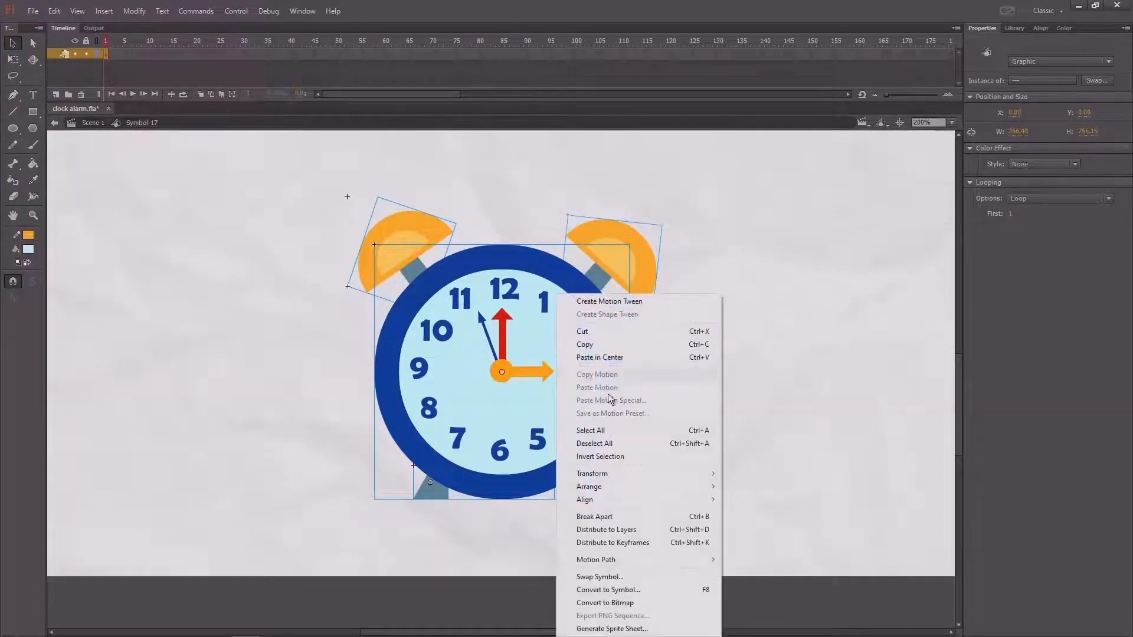
left_click(630, 528)
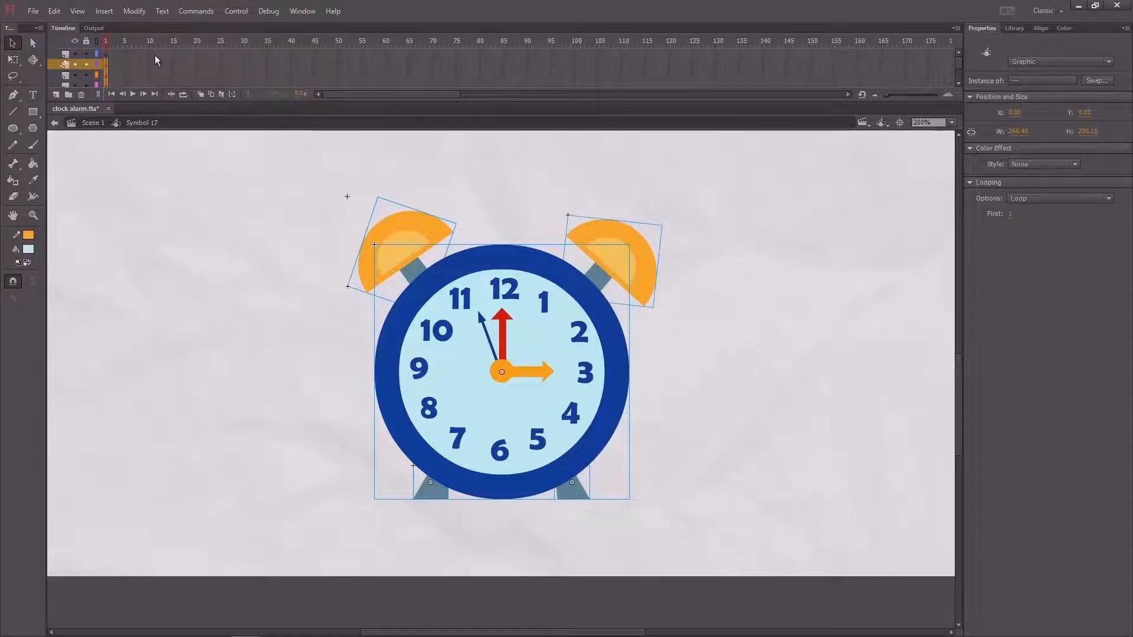
Extend the frames of all clock part layers past frame 175 and return the playhead to frame 1
left_click_drag(155, 55, 292, 199)
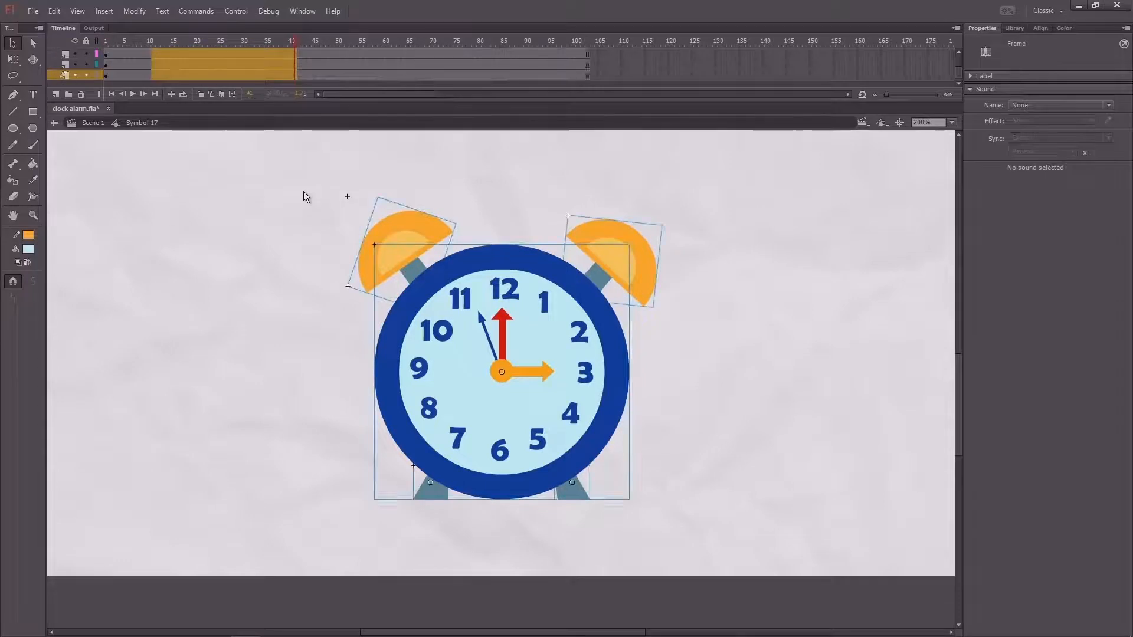
key("F5")
key("F5")
key("F5")
left_click_drag(304, 42, 106, 42)
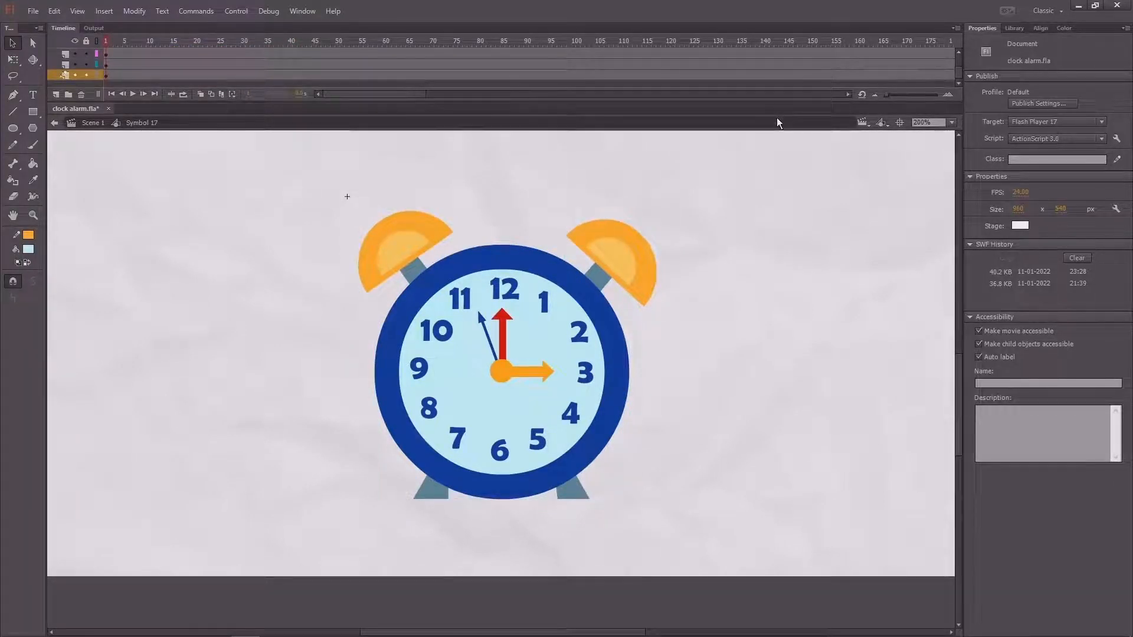
Enter the clock face symbol and distribute the dial and its hands to separate layers
left_click_drag(767, 179, 775, 176)
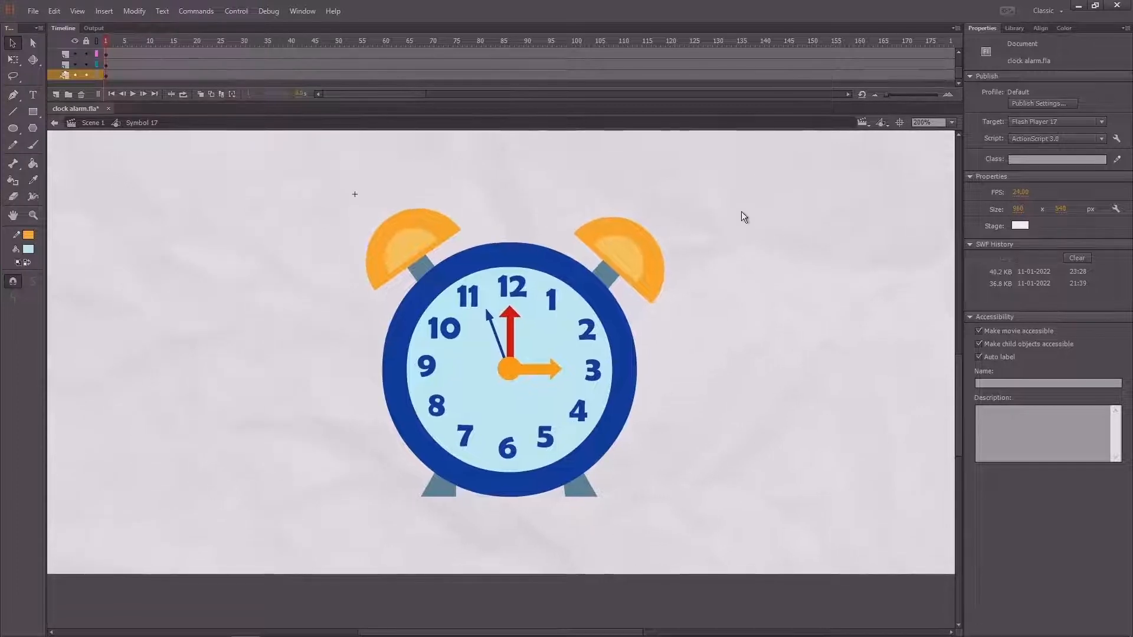
mouse_move(693, 262)
left_mouse_down()
mouse_move(659, 248)
mouse_move(684, 253)
left_mouse_up()
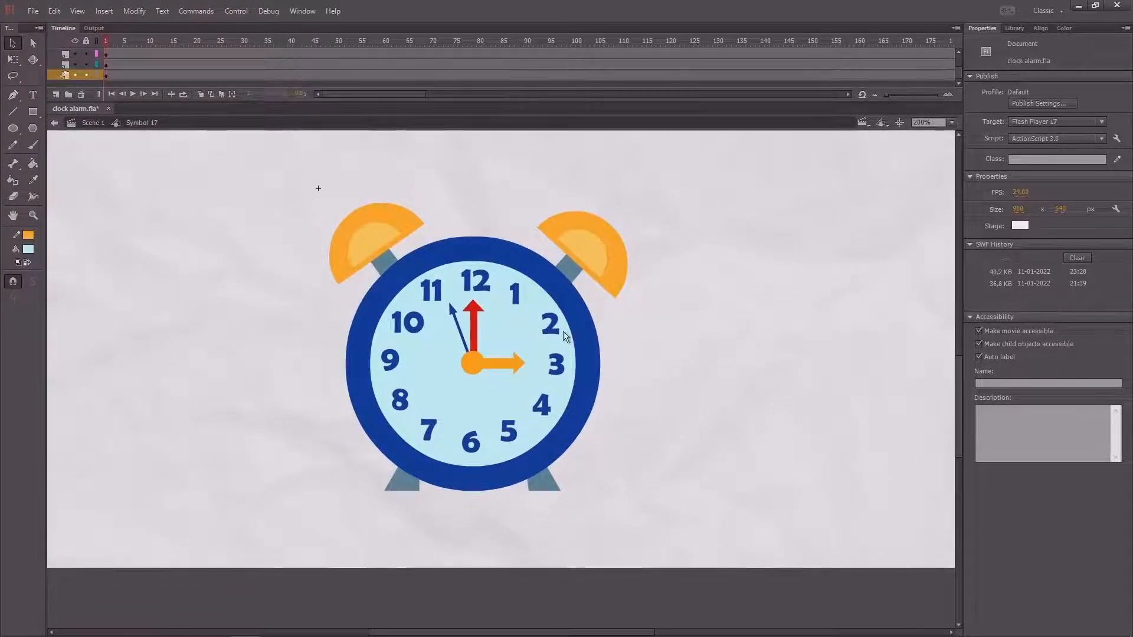
left_click(470, 360)
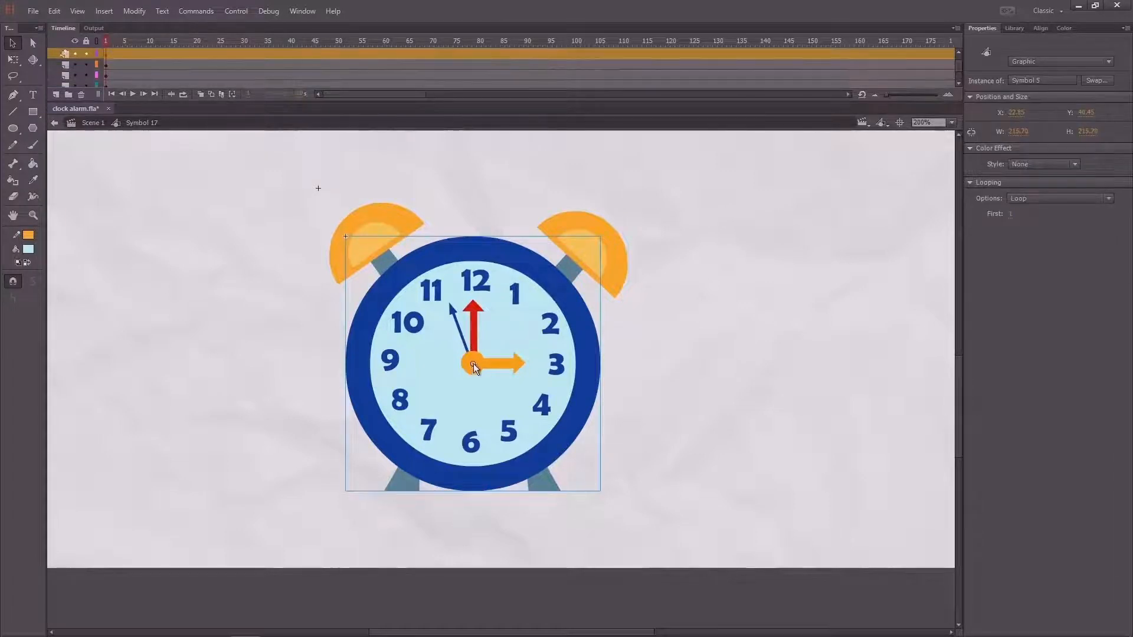
double_click(468, 363)
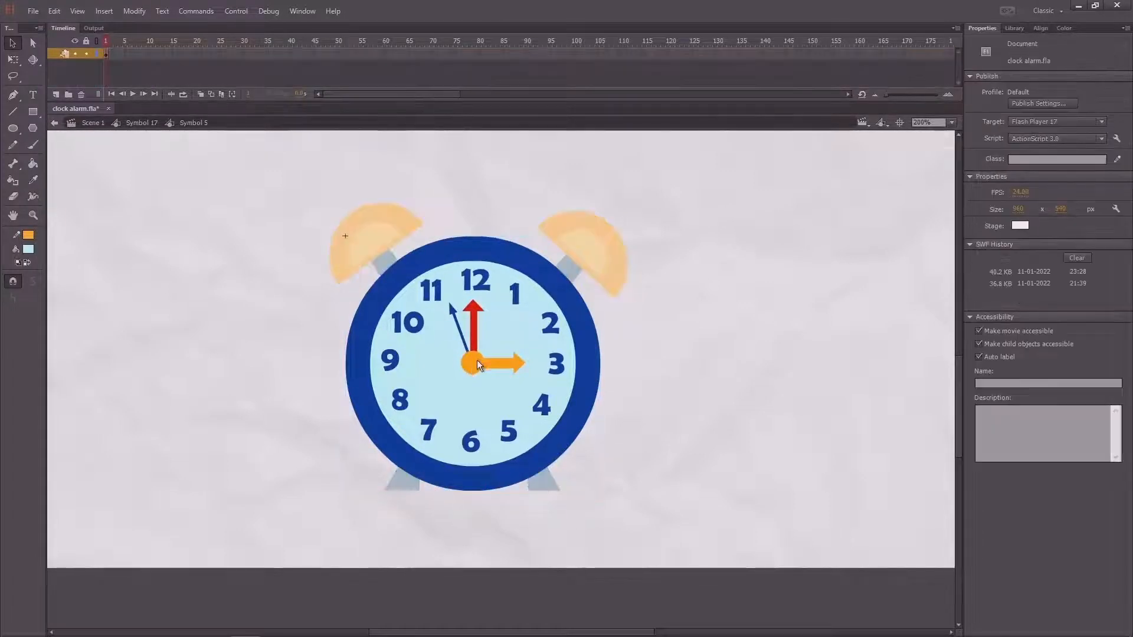
key("ctrl+a")
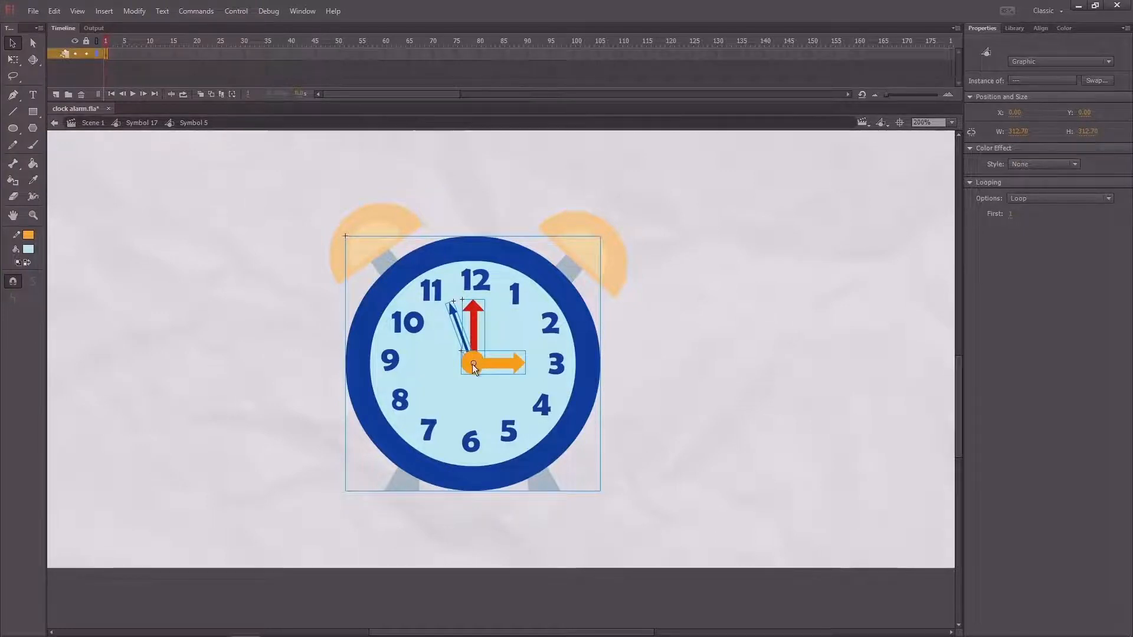
right_click(479, 358)
left_click(530, 256)
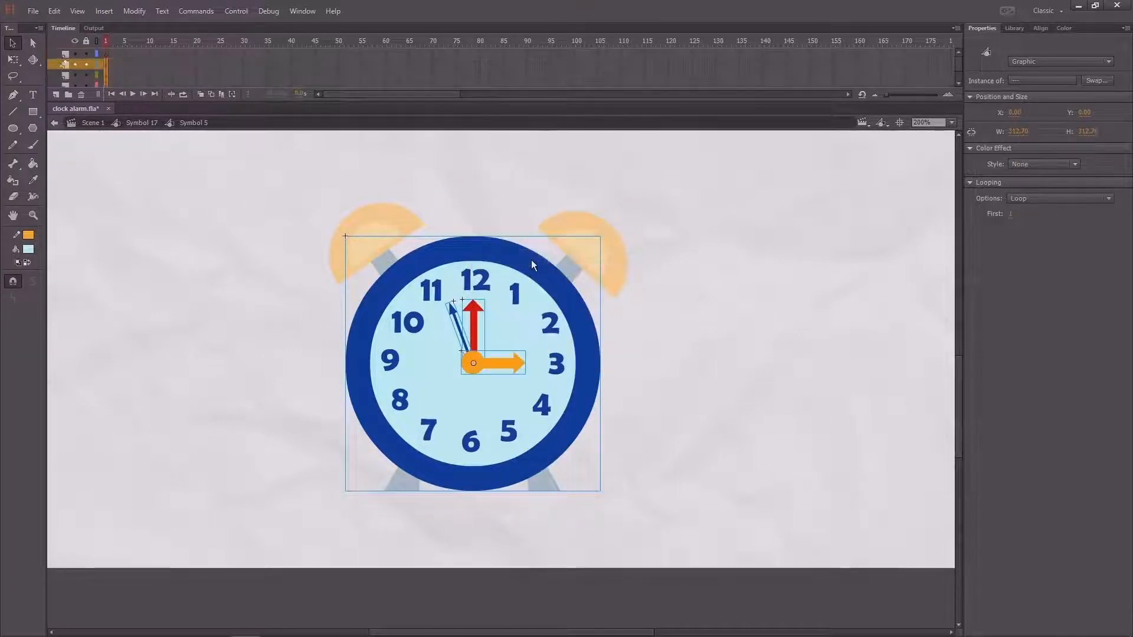
Extend the frames of the dial and hand layers past frame 175 and return the playhead to frame 1
left_click_drag(129, 54, 360, 209)
key("F5")
key("F5")
key("F5")
key("F5")
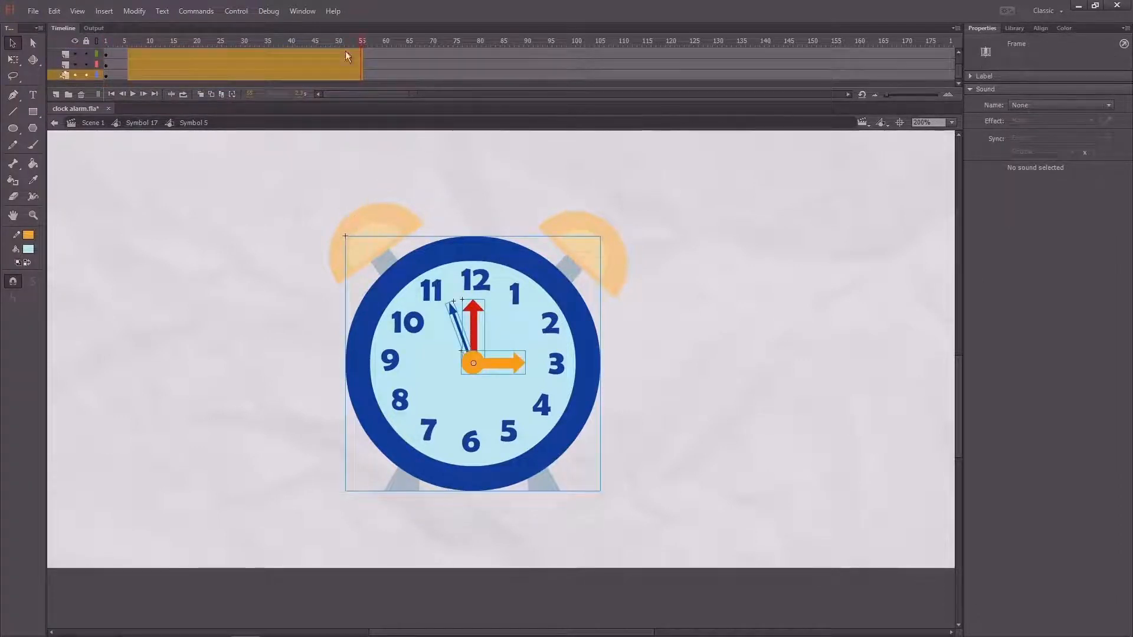
left_click_drag(346, 44, 284, 57)
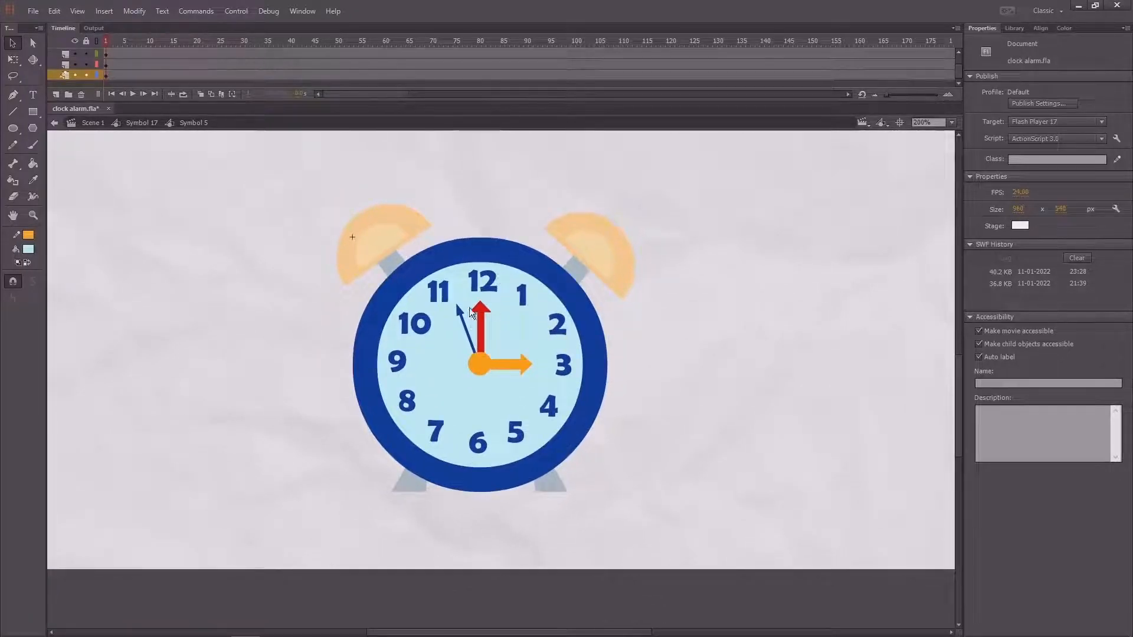
Add a keyframe at frame 24 on the thin blue second hand's layer and rotate the hand slightly clockwise
left_click(470, 337)
key("ctrl+=")
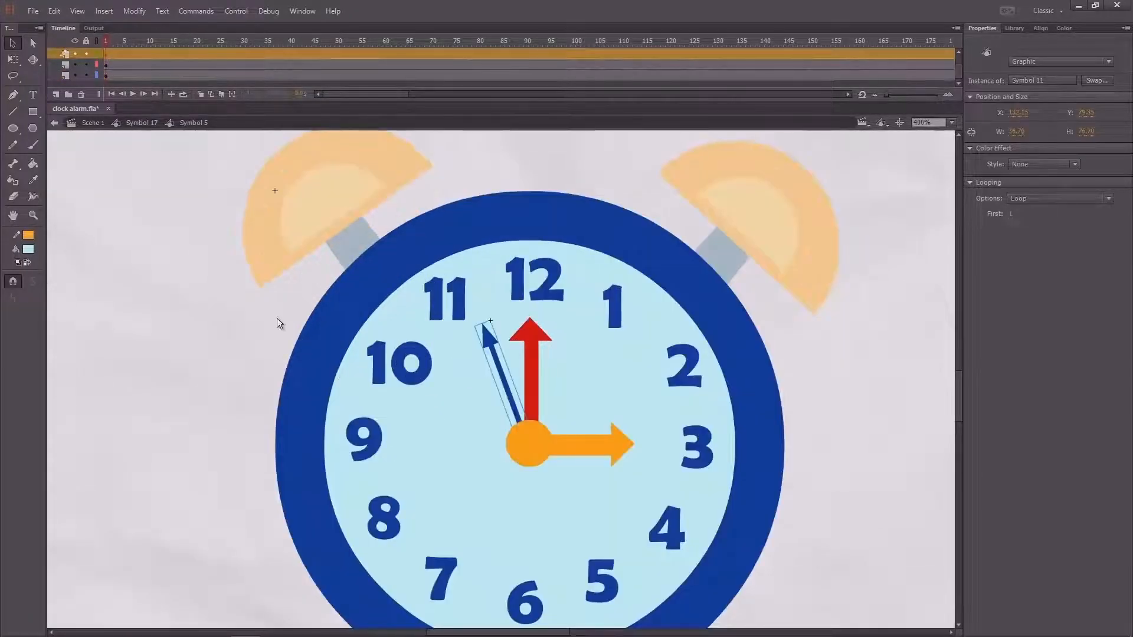
left_click_drag(278, 317, 203, 272)
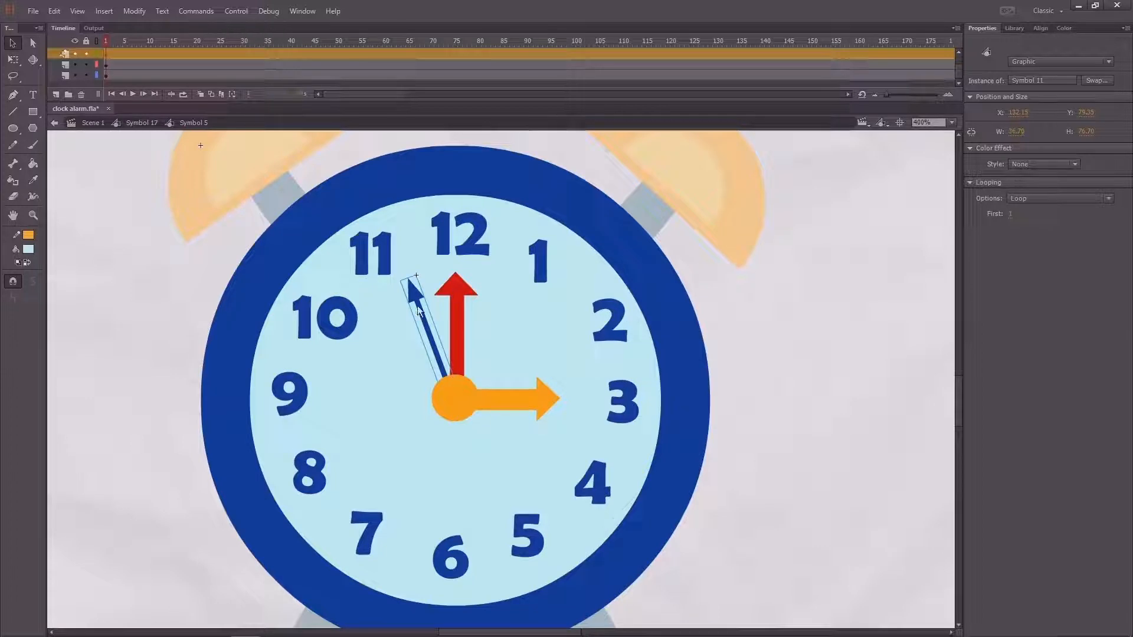
left_click(107, 54)
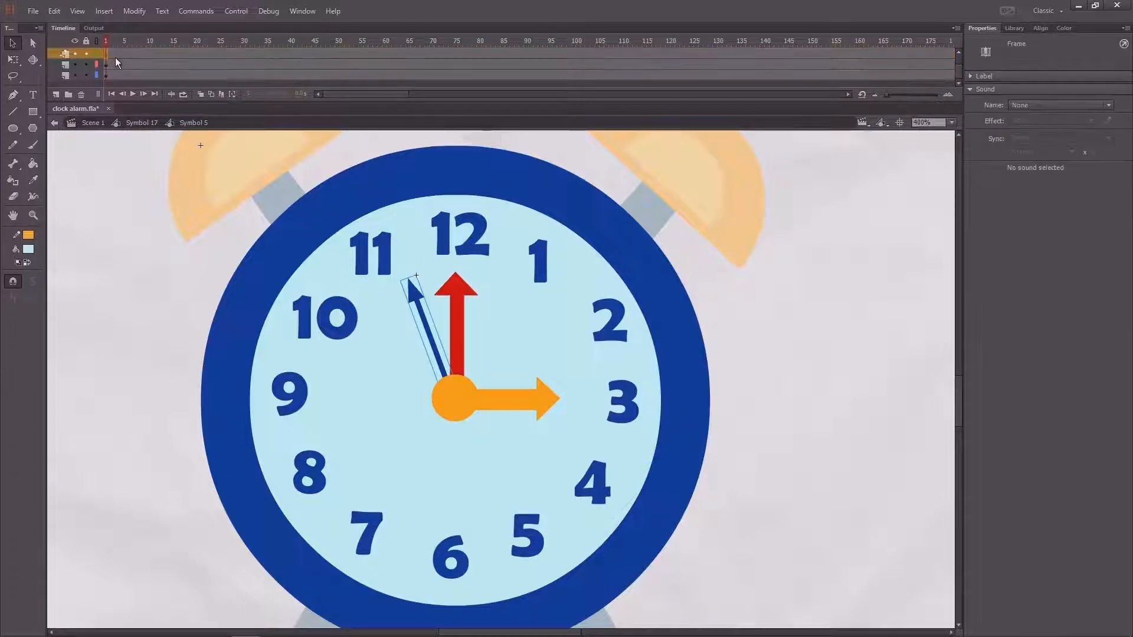
left_click(214, 55)
key("q")
left_click(413, 289)
left_click_drag(421, 274, 431, 269)
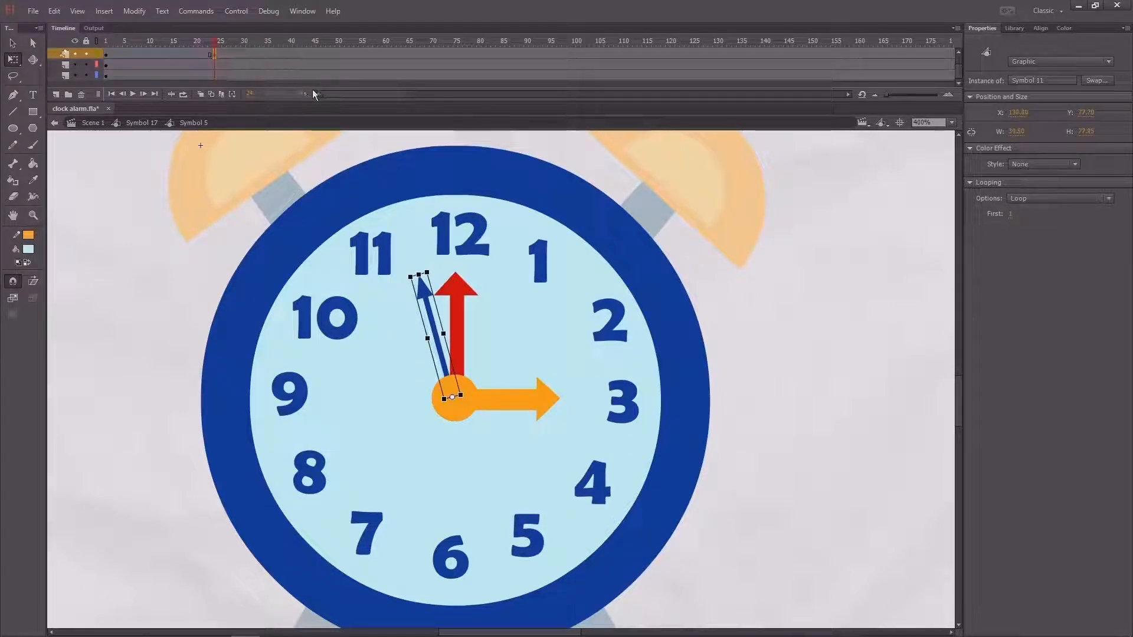
Add second-hand keyframes at frames 48 and 72, rotating the hand one tick clockwise at each until it points straight up
left_click(328, 54)
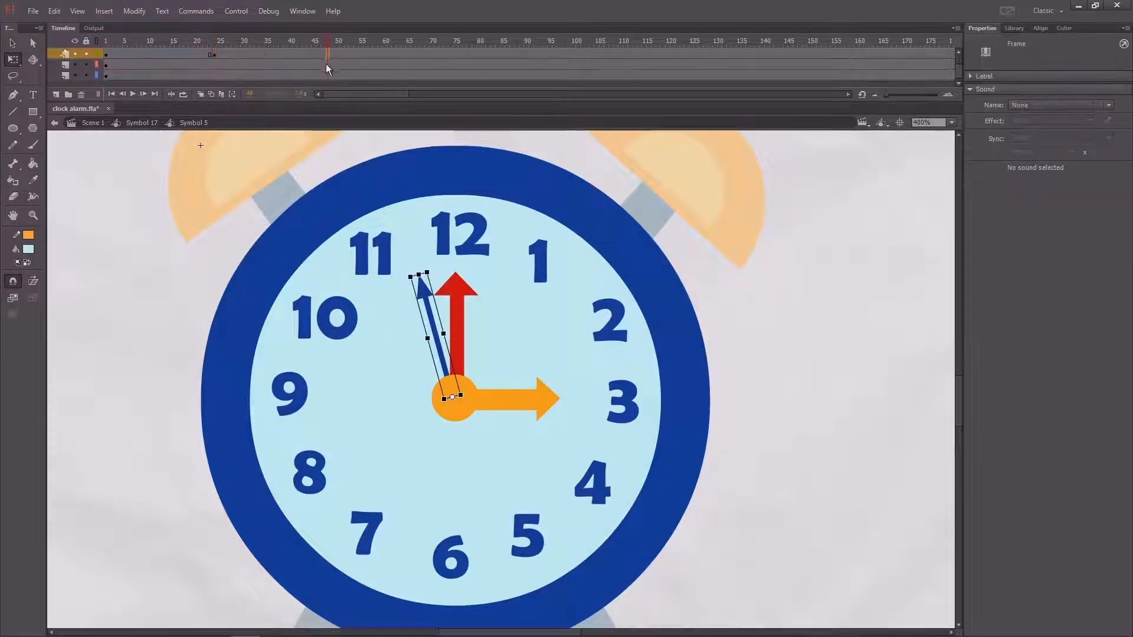
key("F6")
left_click_drag(433, 270, 452, 272)
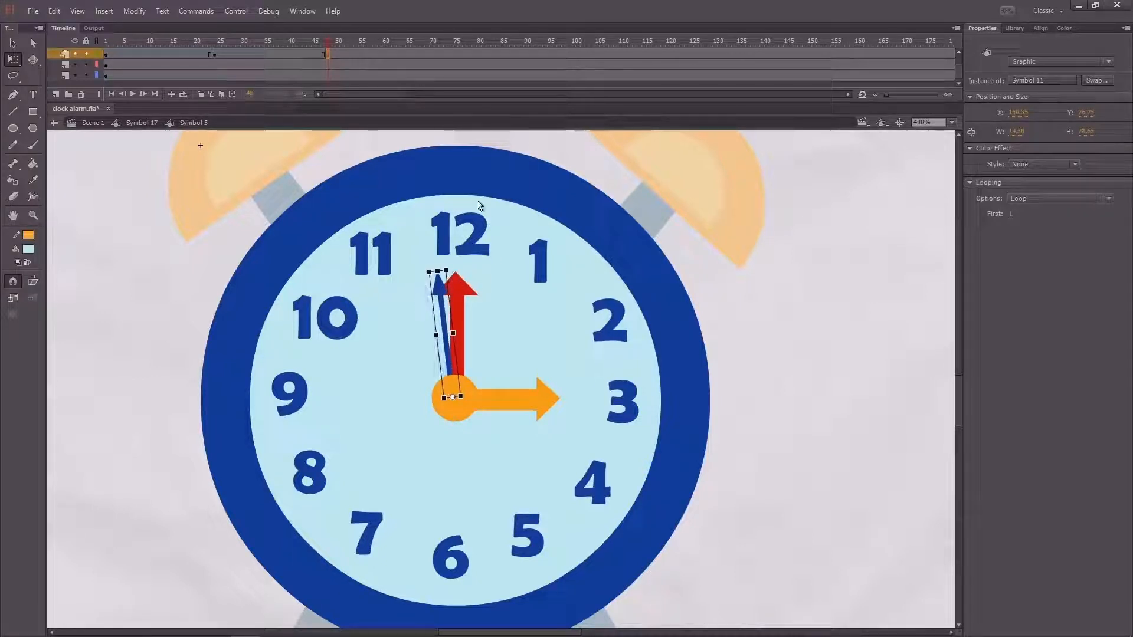
left_click(443, 56)
key("F6")
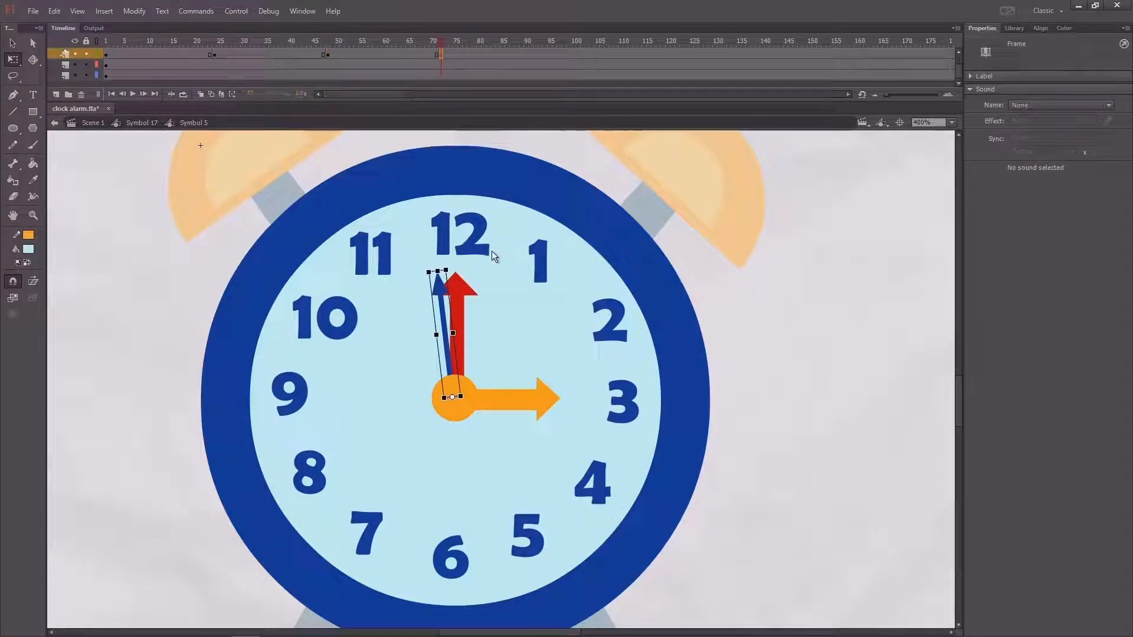
left_click_drag(452, 271, 467, 275)
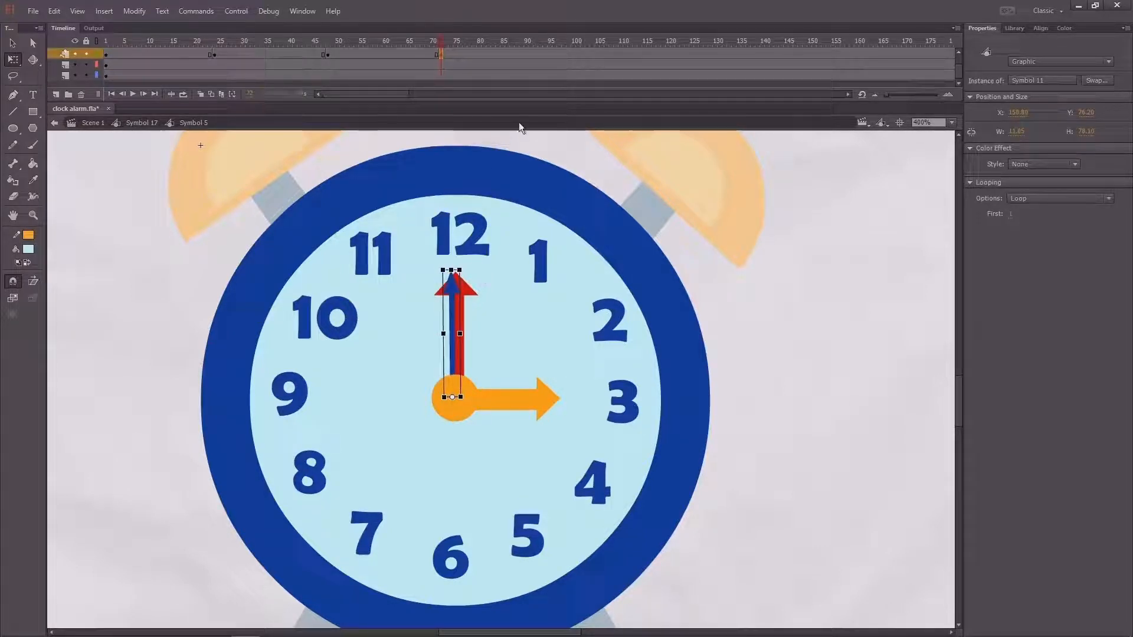
Add second-hand keyframes at frames 96 and 120, rotating the hand one tick further clockwise past 12 at each
left_click(558, 53)
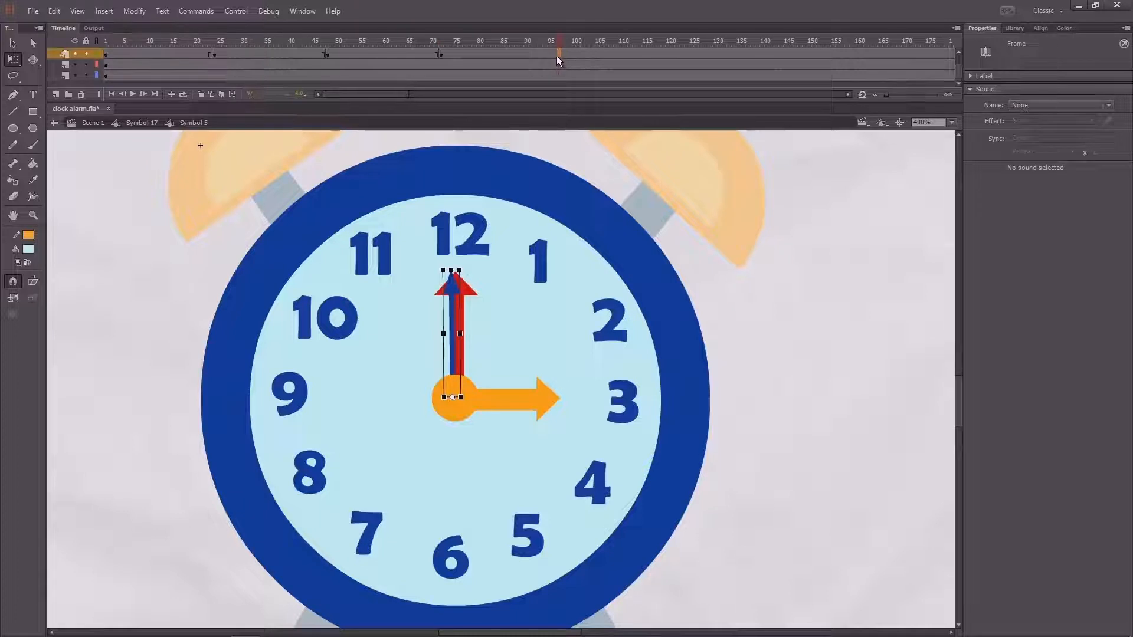
left_click(555, 56)
left_click_drag(466, 273, 481, 275)
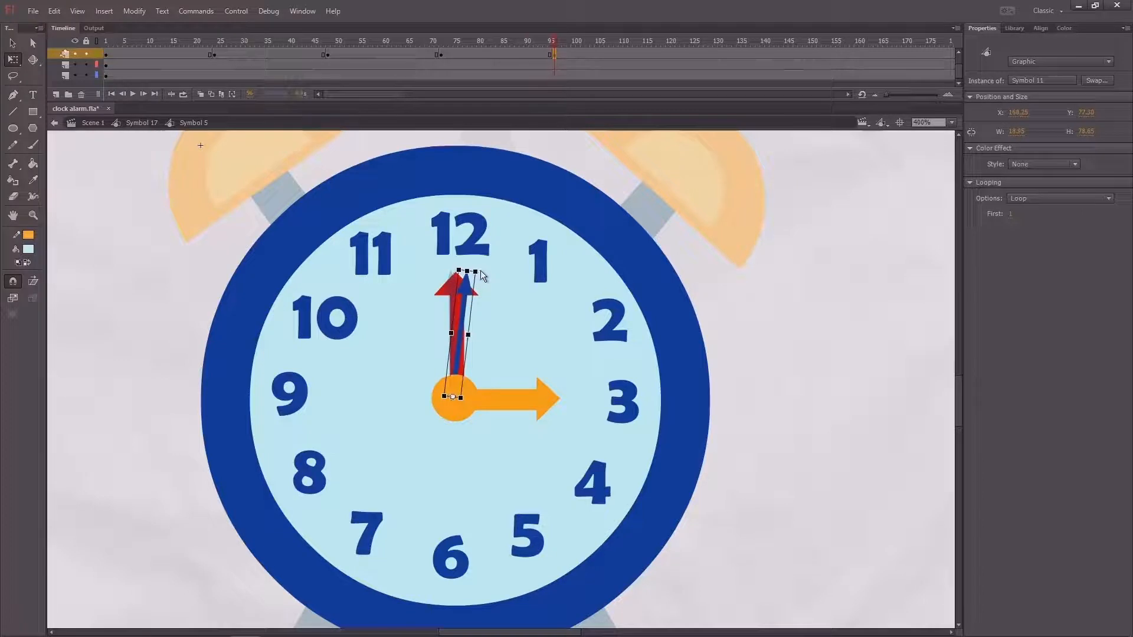
left_click(671, 54)
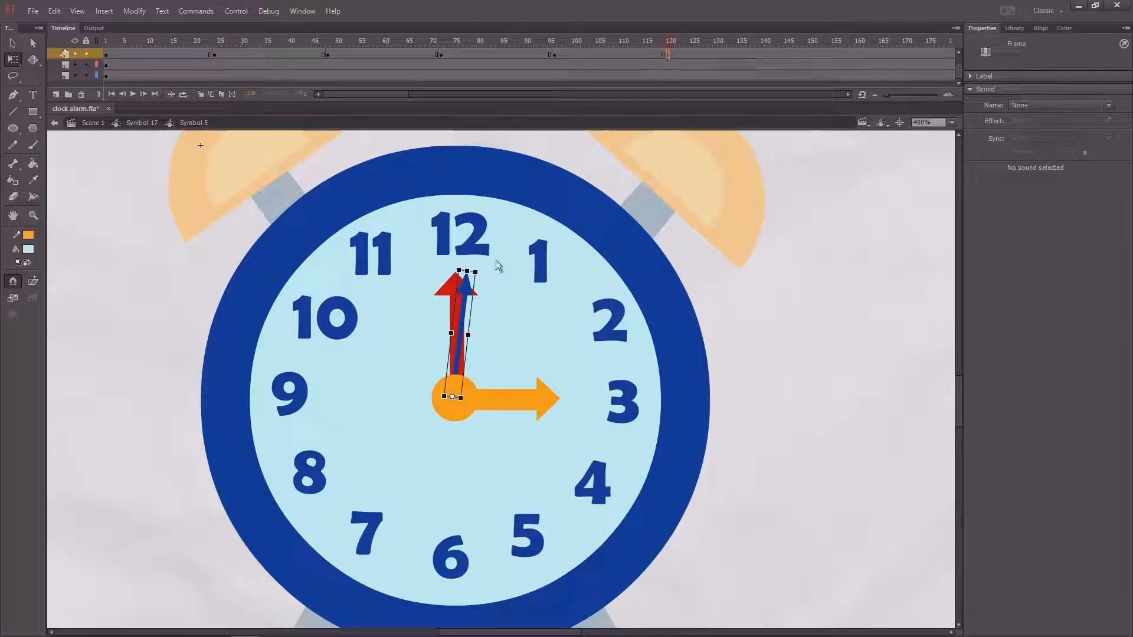
key("F6")
left_click_drag(482, 271, 495, 278)
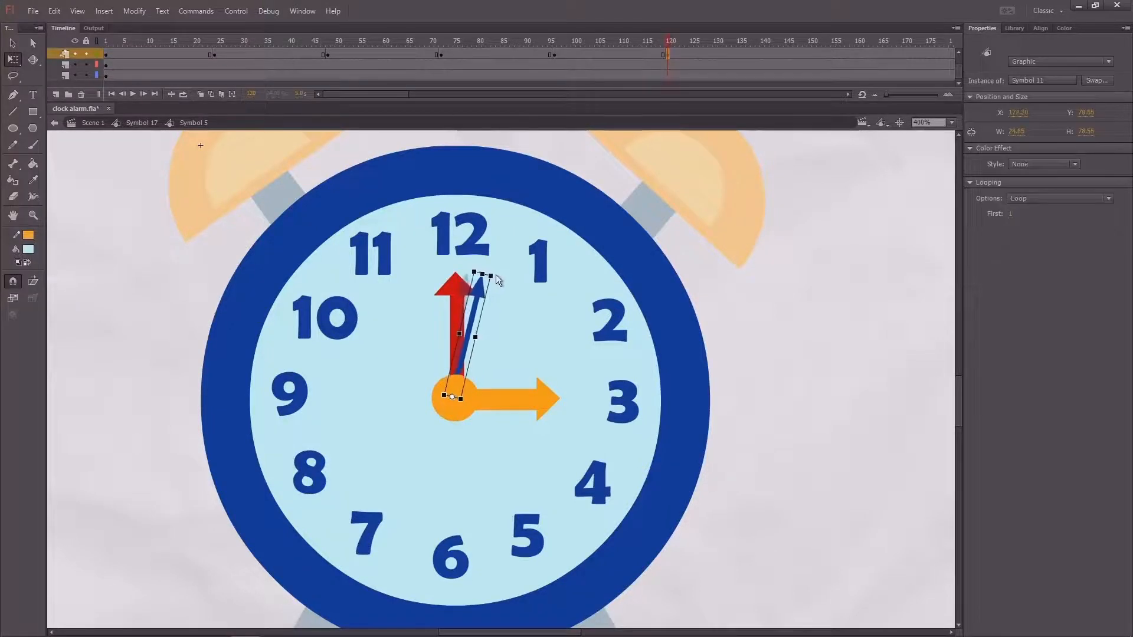
Add a second-hand keyframe at frame 144 and rotate the hand another tick clockwise towards the 1
left_click(782, 54)
key("F6")
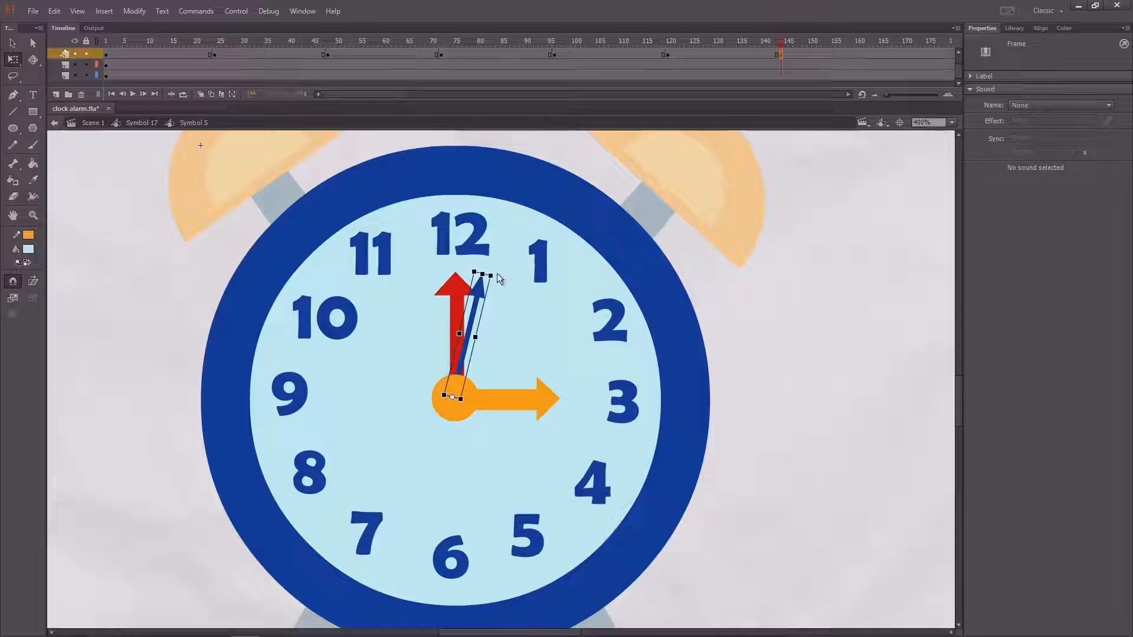
left_click_drag(499, 275, 519, 290)
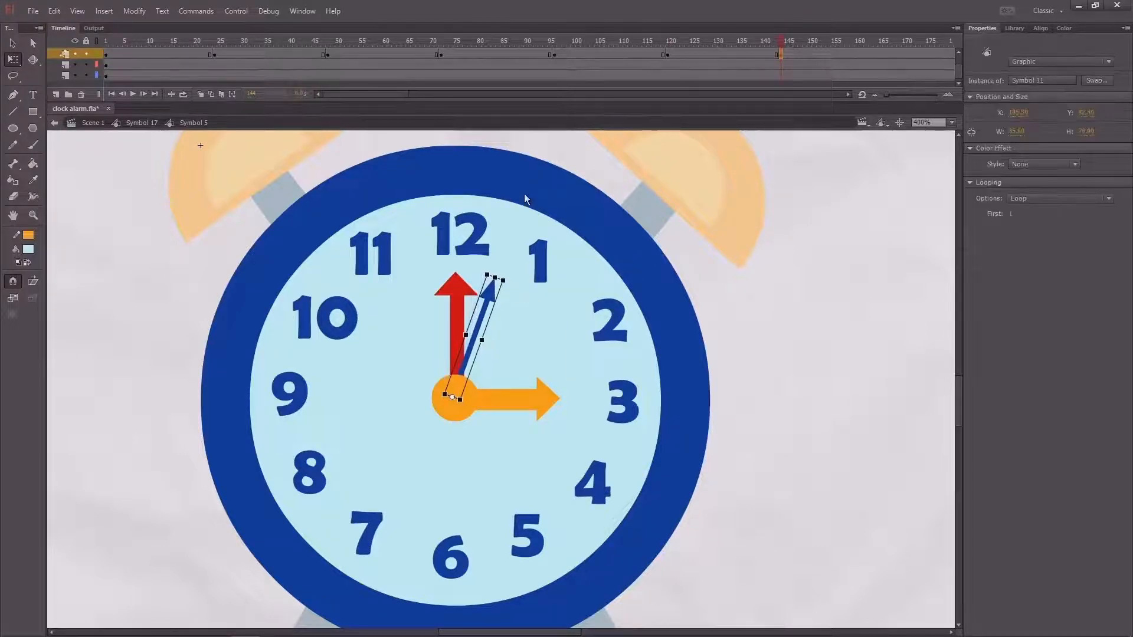
Remove all frames after frame 162 on every layer of the clock-face symbol
left_click(796, 42)
left_click_drag(811, 46, 872, 50)
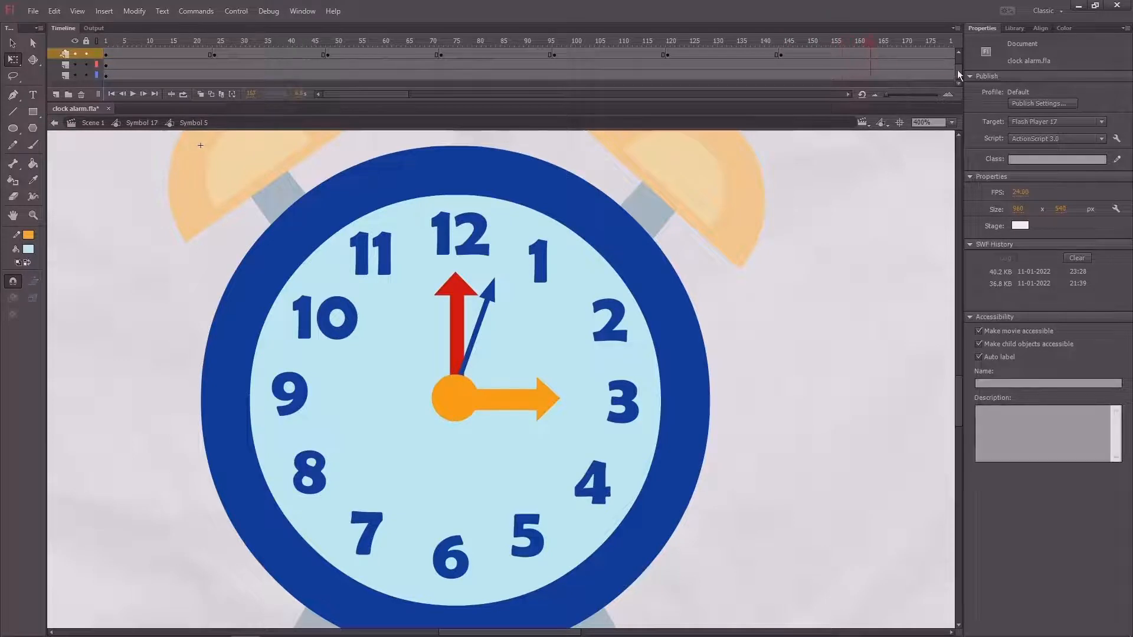
left_click_drag(958, 70, 959, 58)
left_click_drag(875, 55, 945, 289)
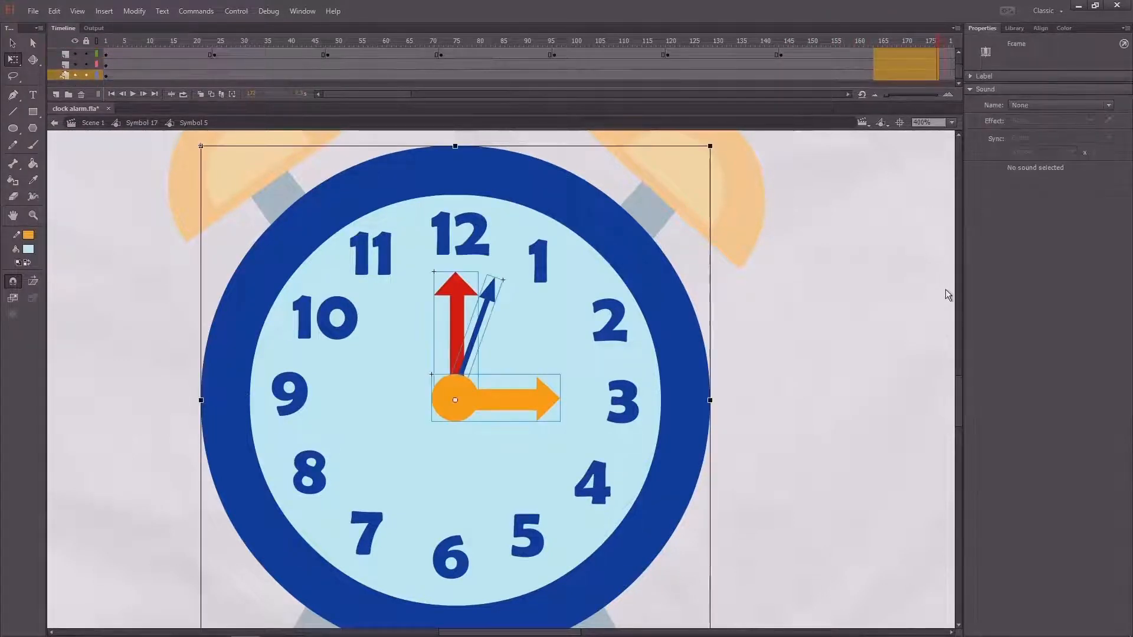
key("shift+F5")
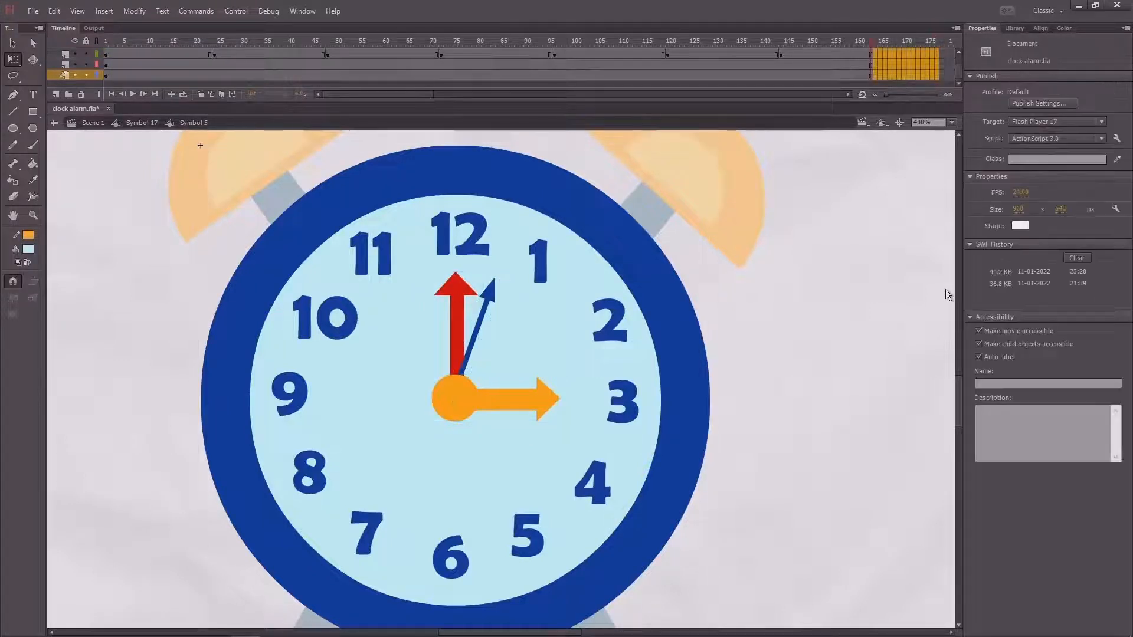
left_click(869, 41)
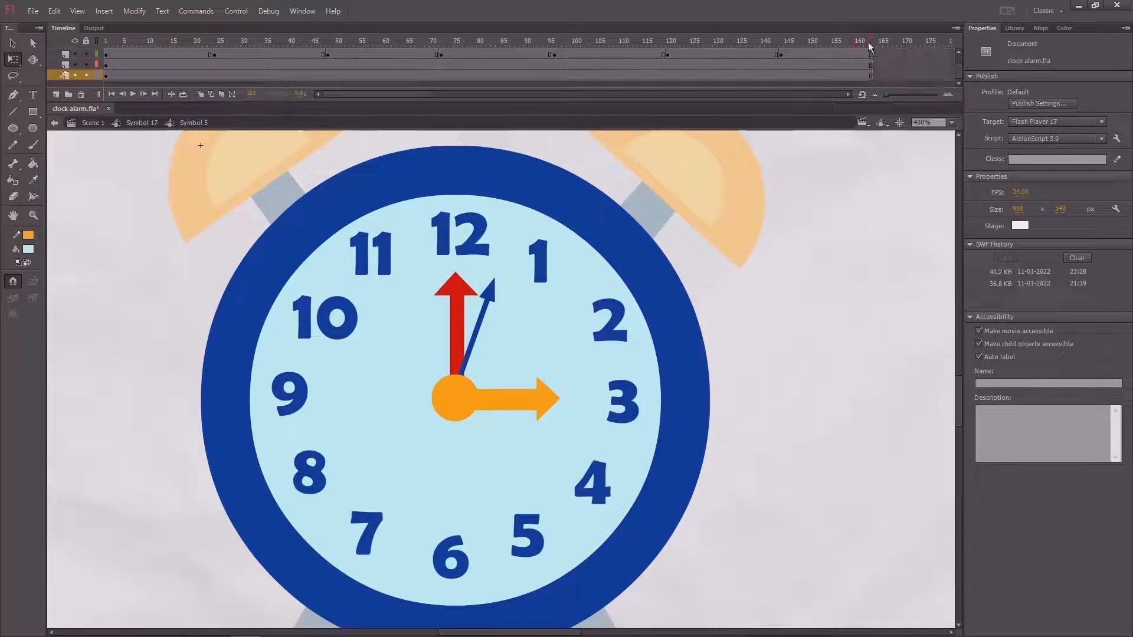
Play the second-hand animation from the first frame and review the hand's position at frames 48 and 72
left_click(371, 41)
left_click_drag(370, 41, 97, 55)
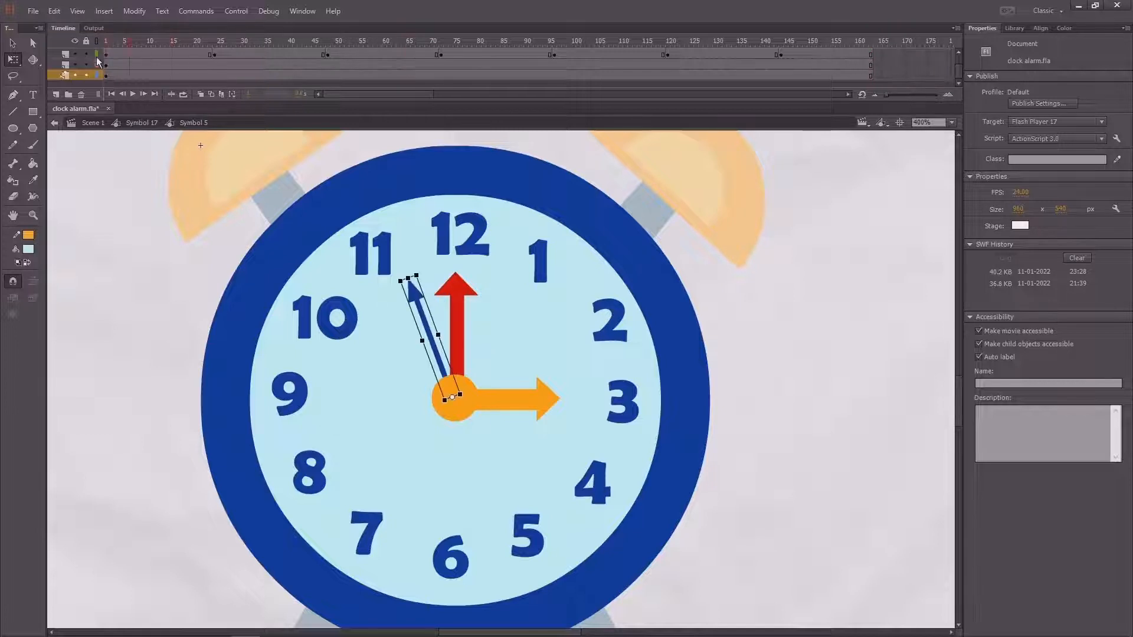
key("Return")
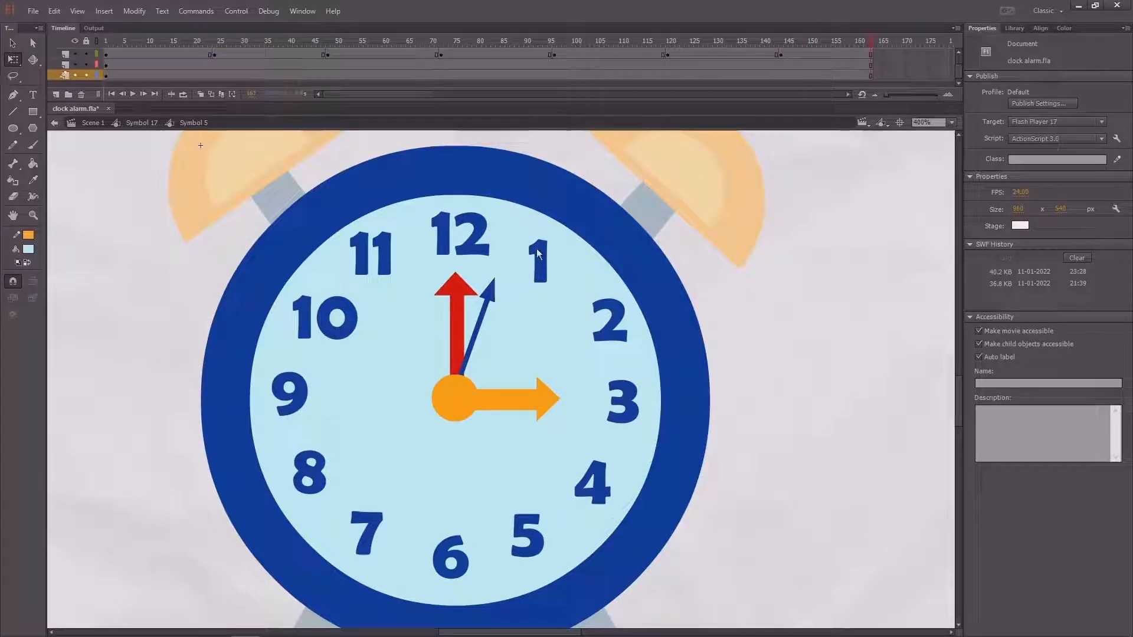
key("ctrl+minus")
key("v")
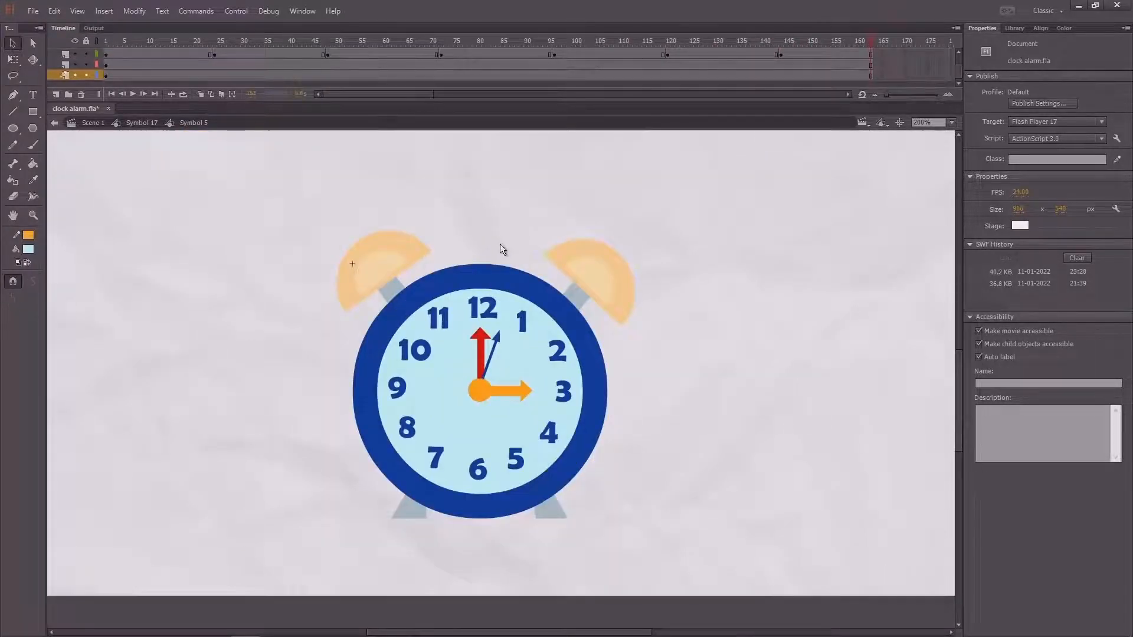
left_click(326, 44)
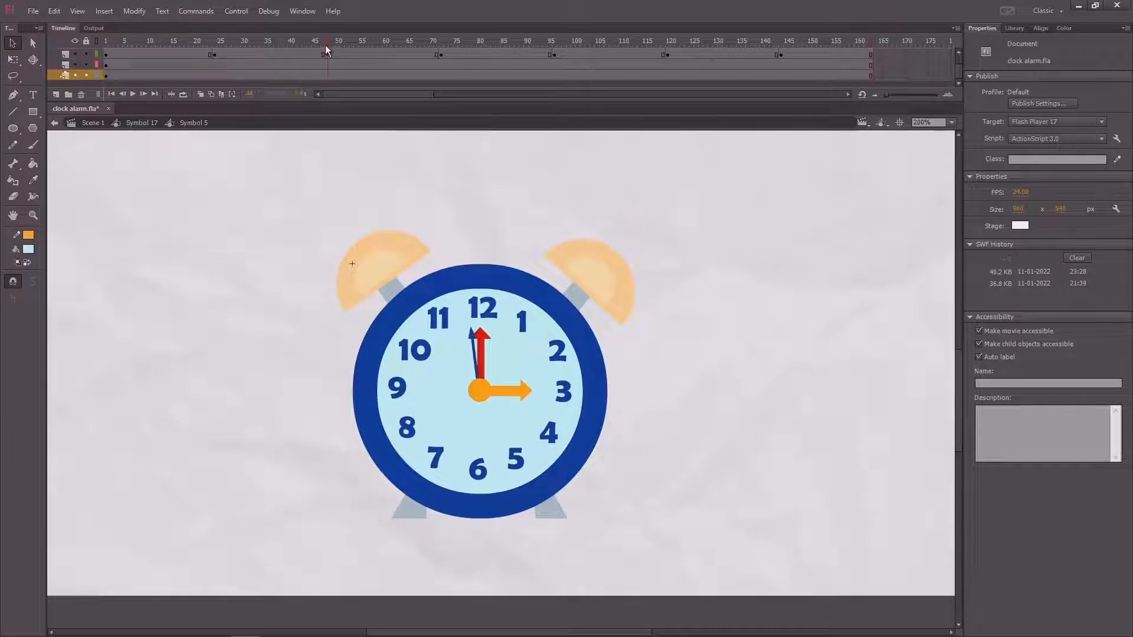
left_click(440, 45)
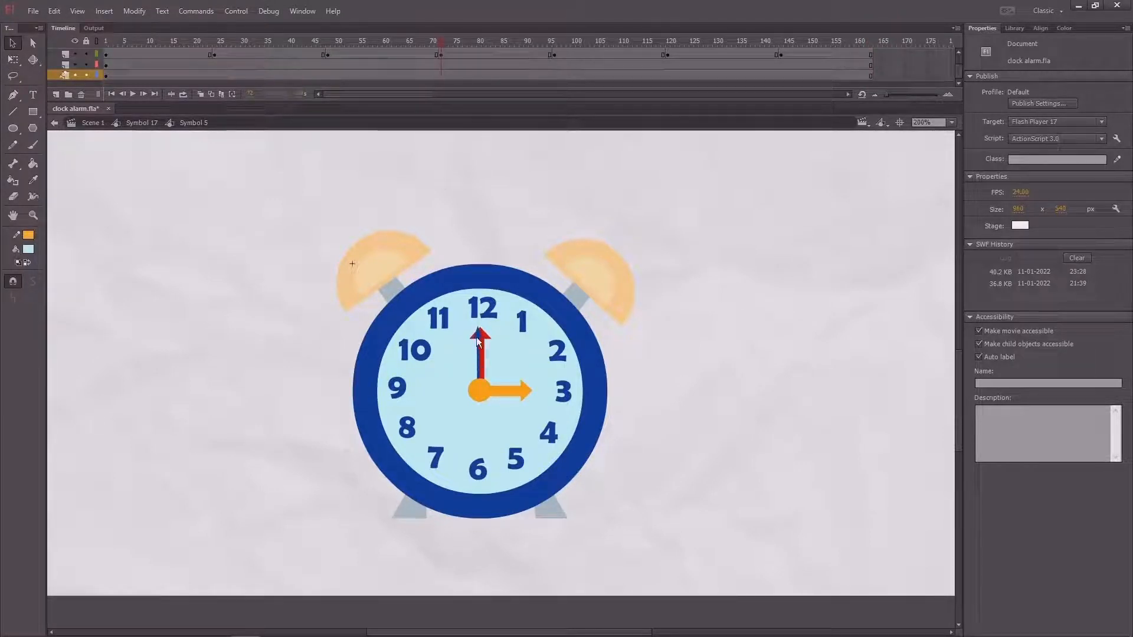
Return to the parent clock symbol and add a keyframe at frame 72 on all of its layers
double_click(264, 256)
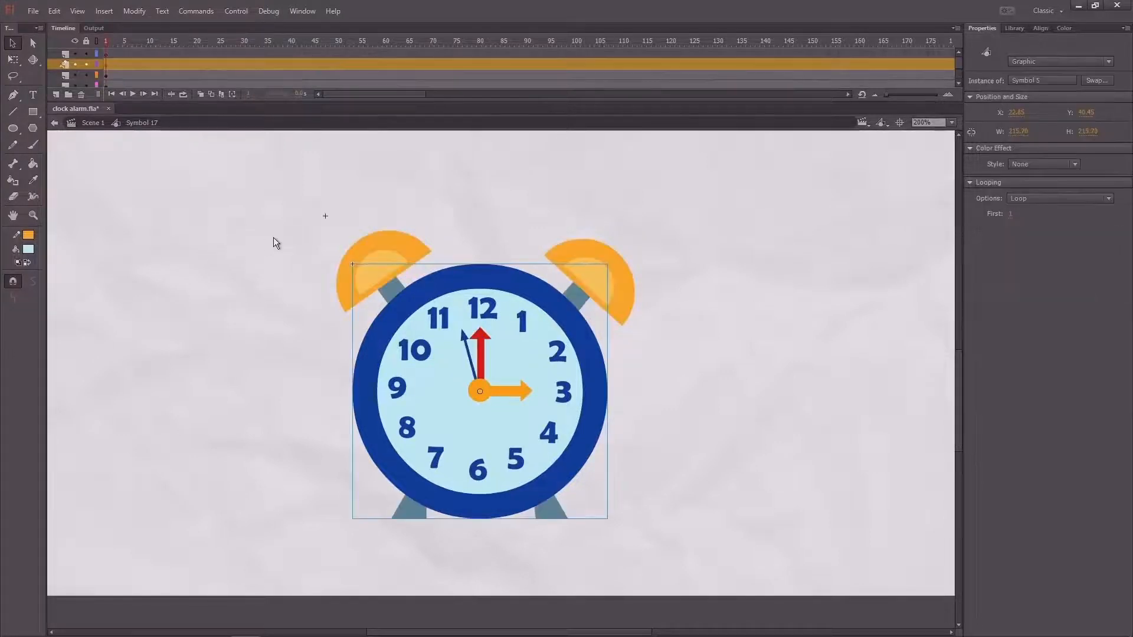
left_click(436, 45)
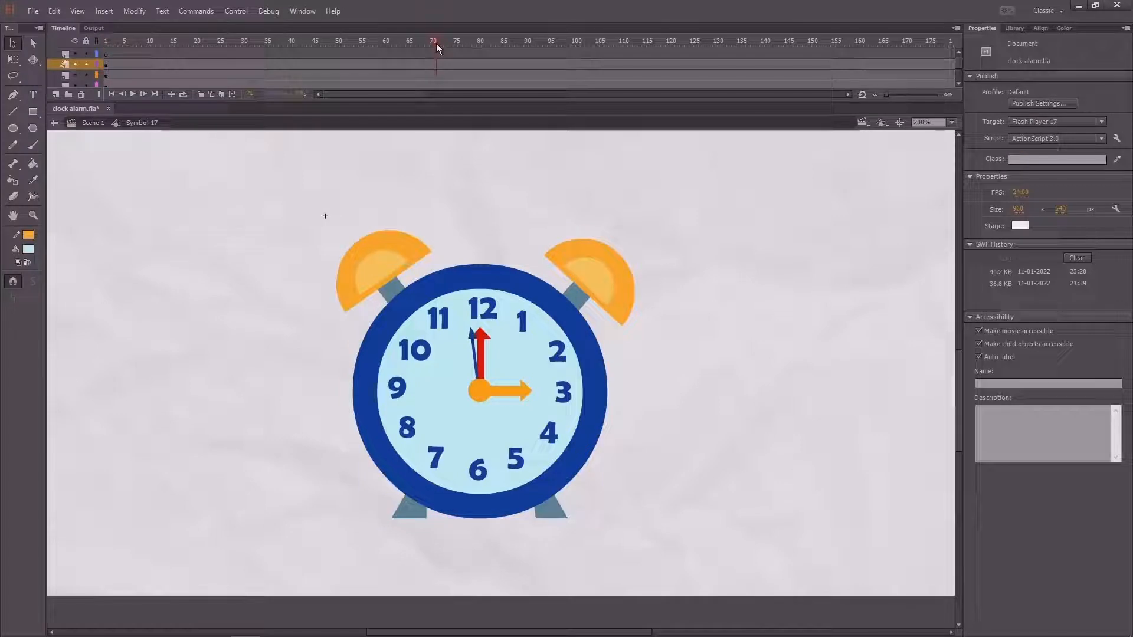
left_click(440, 44)
left_click_drag(442, 57, 437, 106)
key("F6")
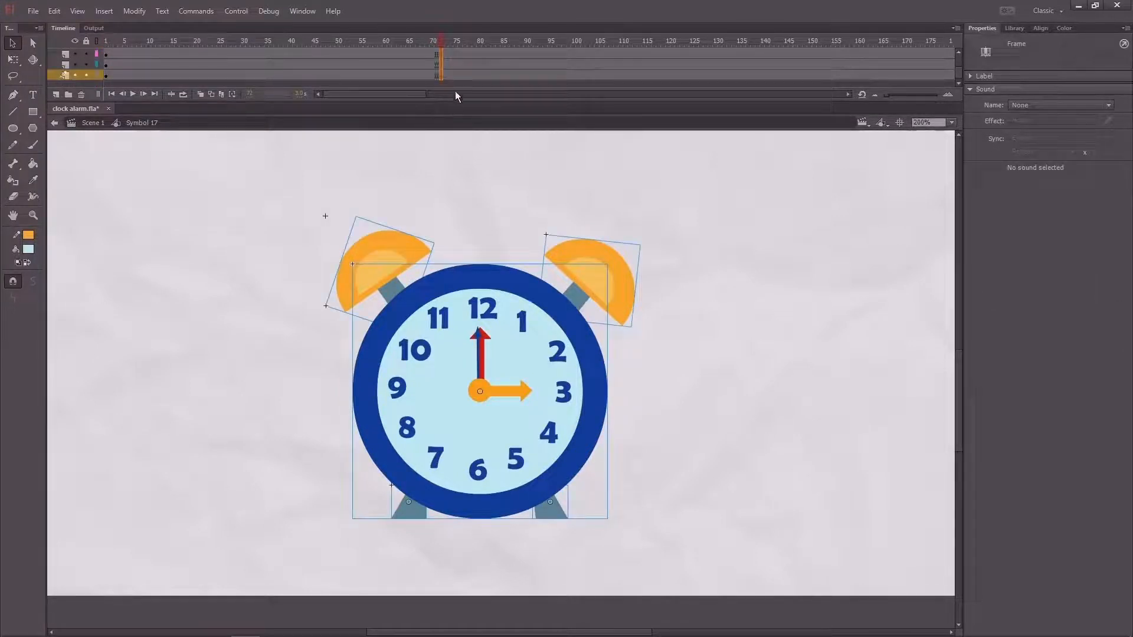
Add keyframes at frames 75, 78 and 81 on all layers of the clock symbol
left_click(456, 47)
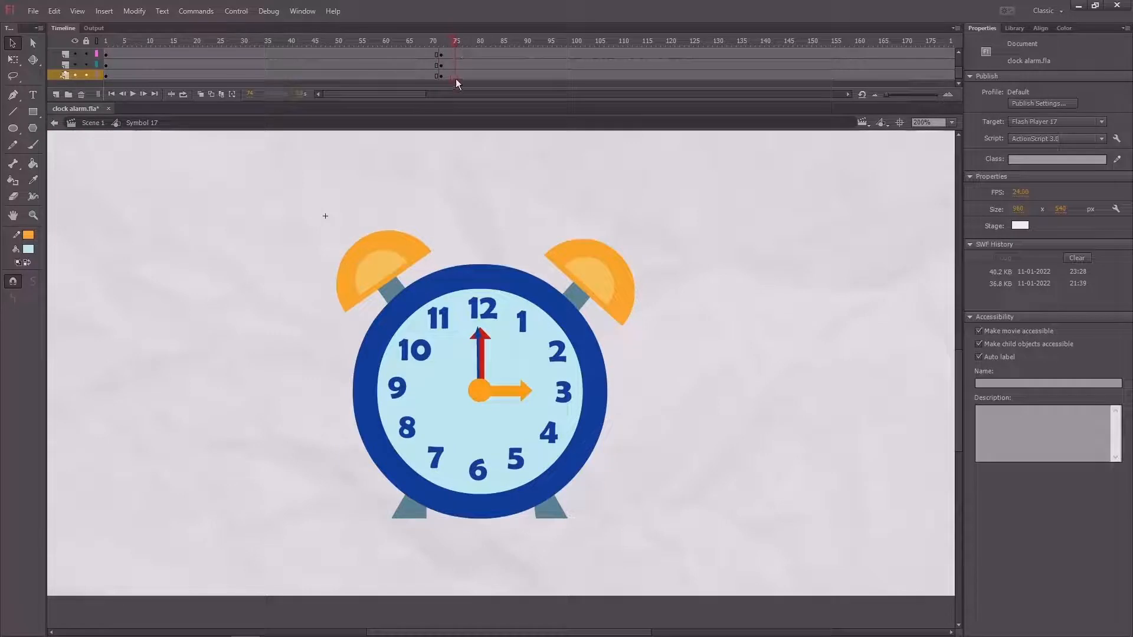
left_click_drag(456, 79, 471, 99)
key("F6")
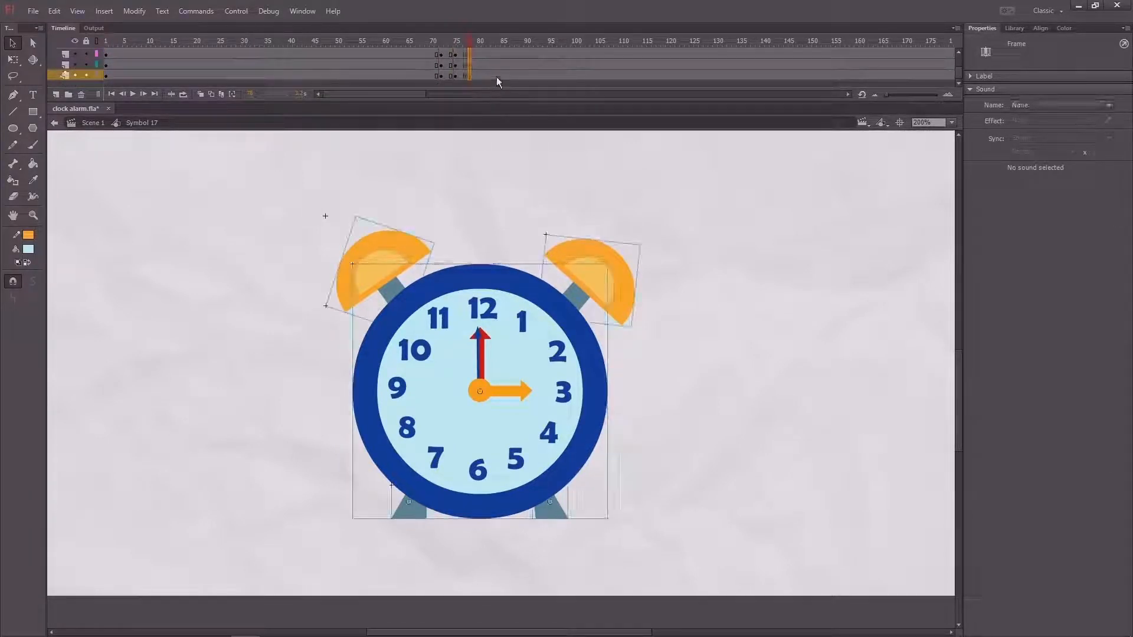
mouse_move(466, 44)
left_mouse_down()
mouse_move(438, 46)
mouse_move(493, 47)
mouse_move(440, 54)
mouse_move(455, 44)
left_mouse_up()
key("F6")
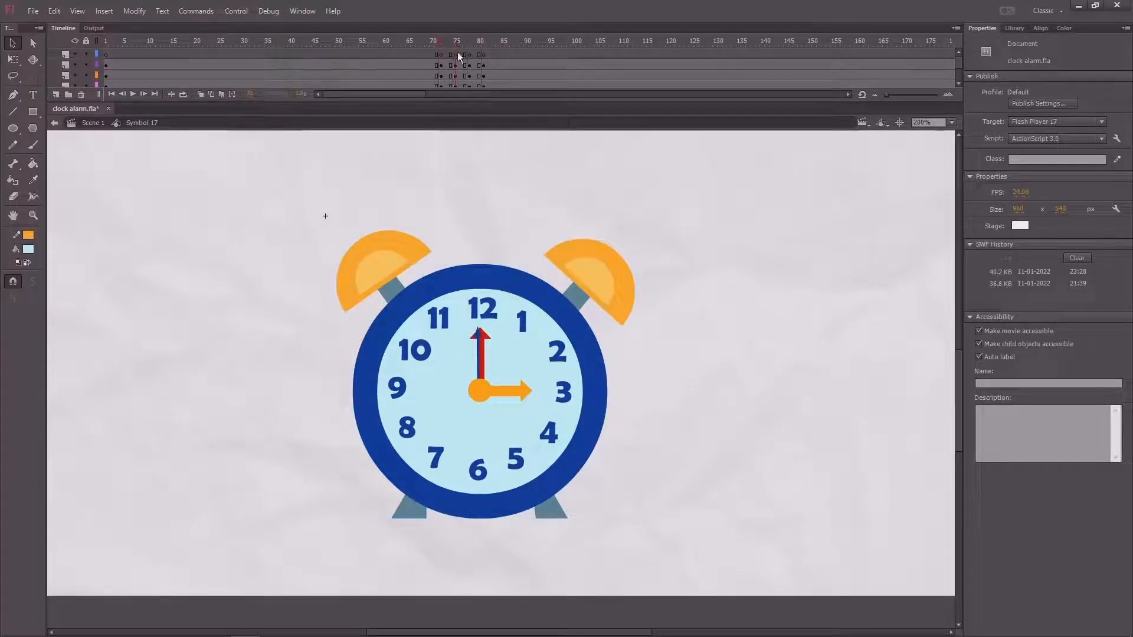
At frame 75, squash the whole clock downward to about 229 px high and widen the clock face slightly
left_click(456, 59)
key("q")
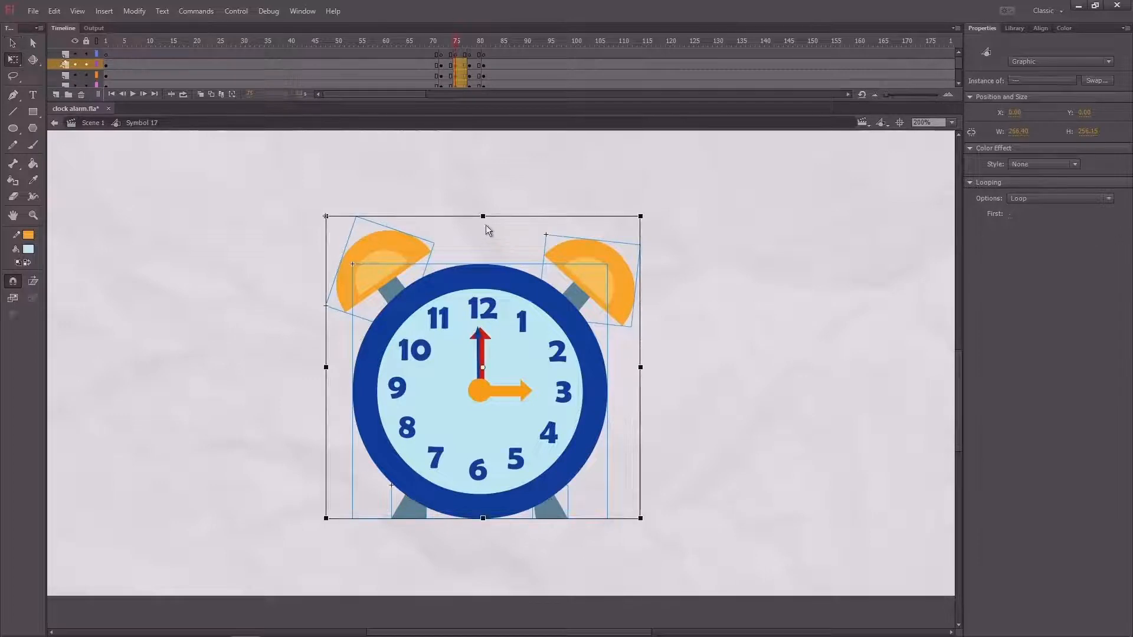
left_click_drag(483, 217, 484, 250)
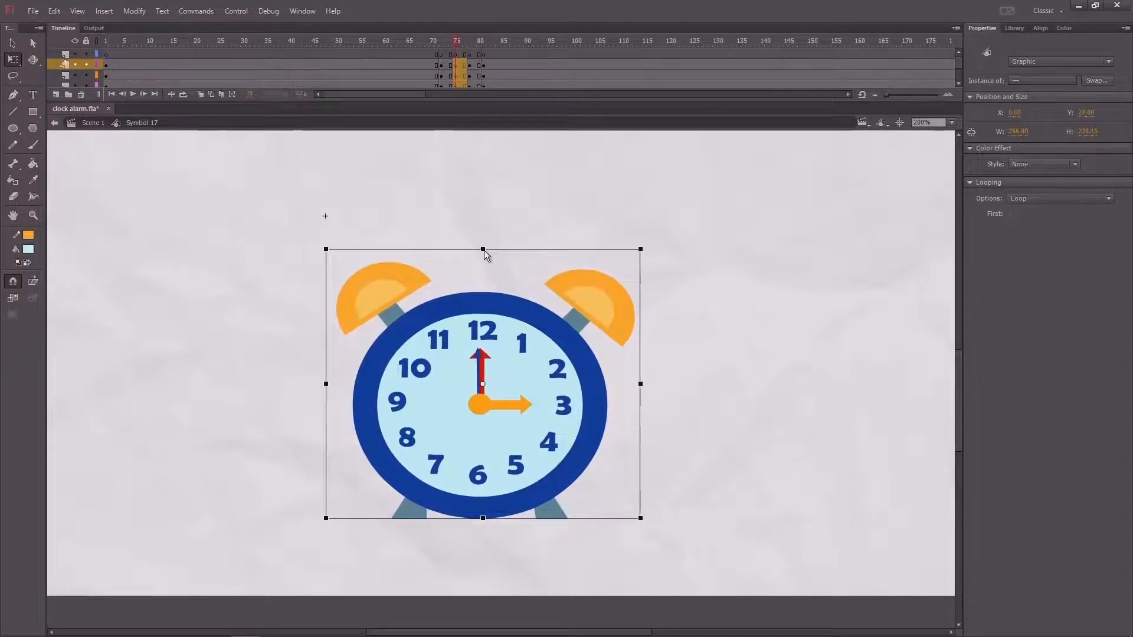
left_click(528, 232)
left_click(483, 377)
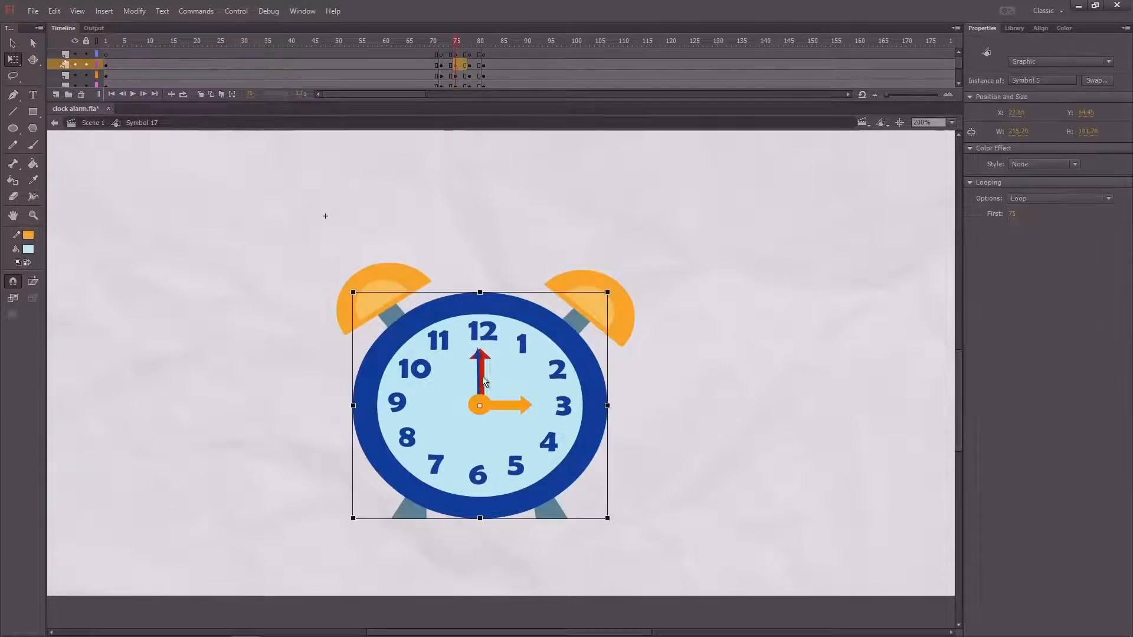
left_click_drag(609, 406, 616, 408)
Tuck both bells inward and down behind the squashed clock face at frame 75, lowering the bell near the 1 slightly further
left_click(599, 290)
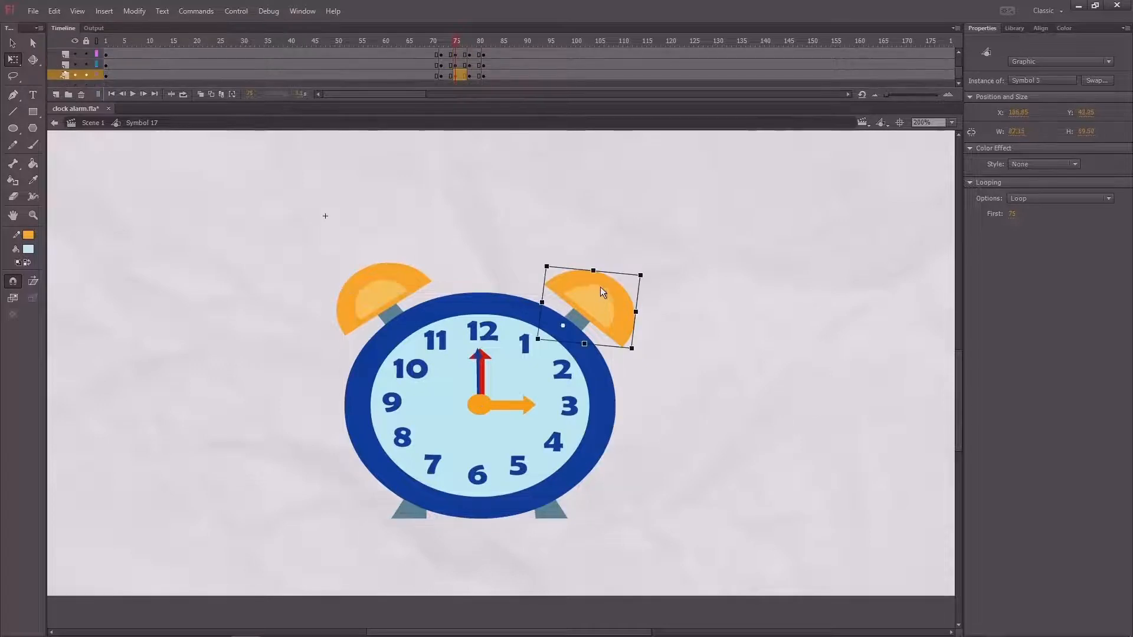
left_click_drag(595, 299, 585, 307)
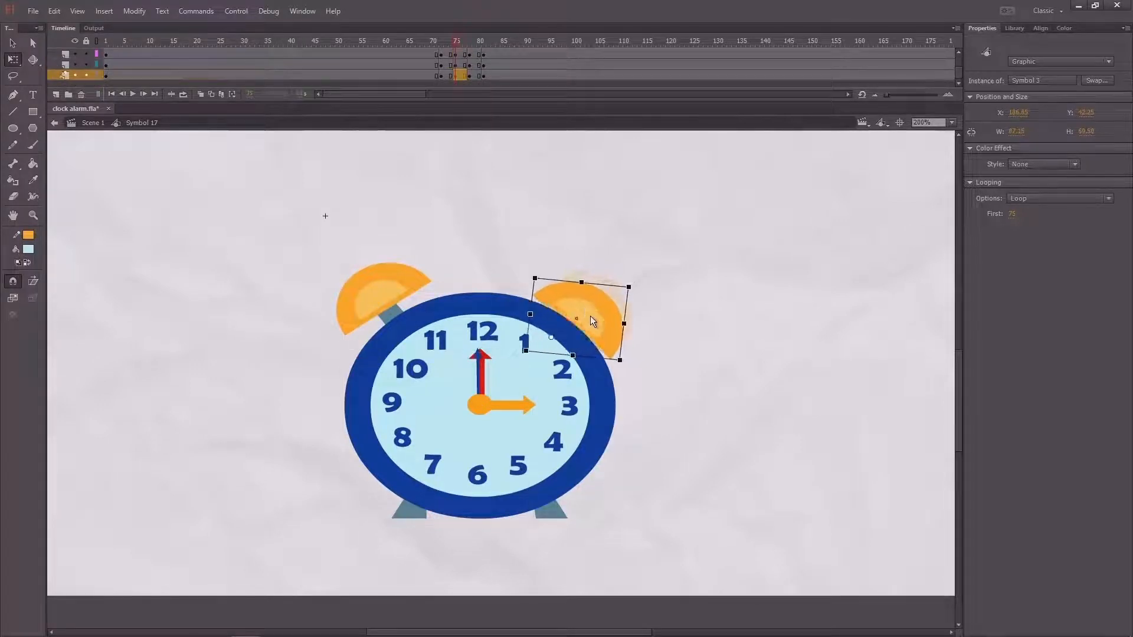
left_click(398, 282)
left_click_drag(389, 284, 401, 301)
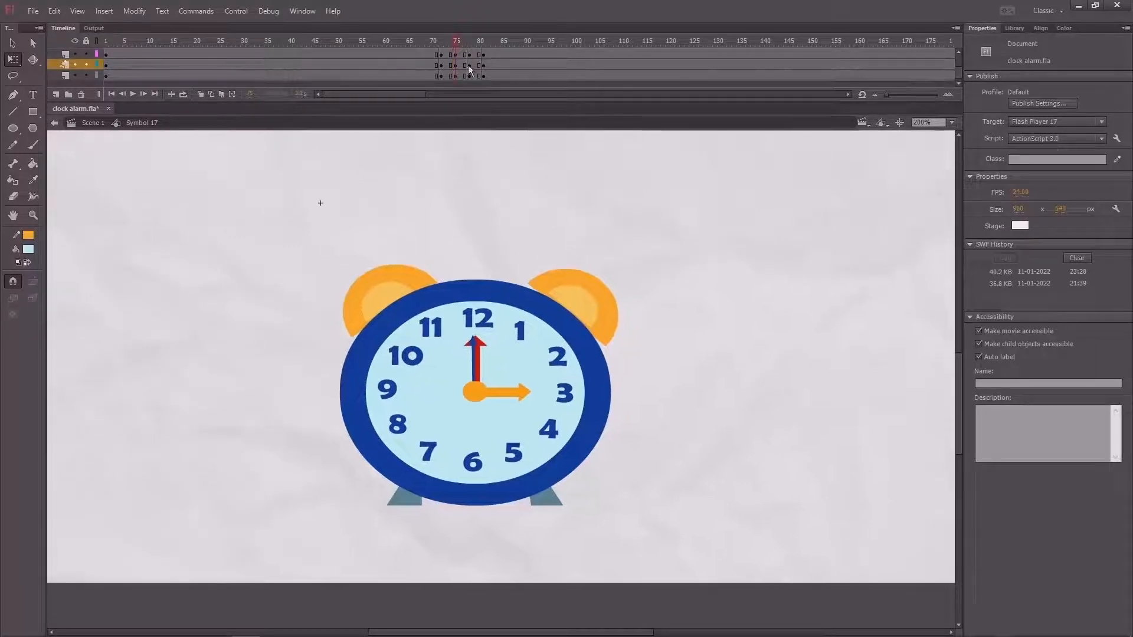
left_click_drag(457, 42, 455, 46)
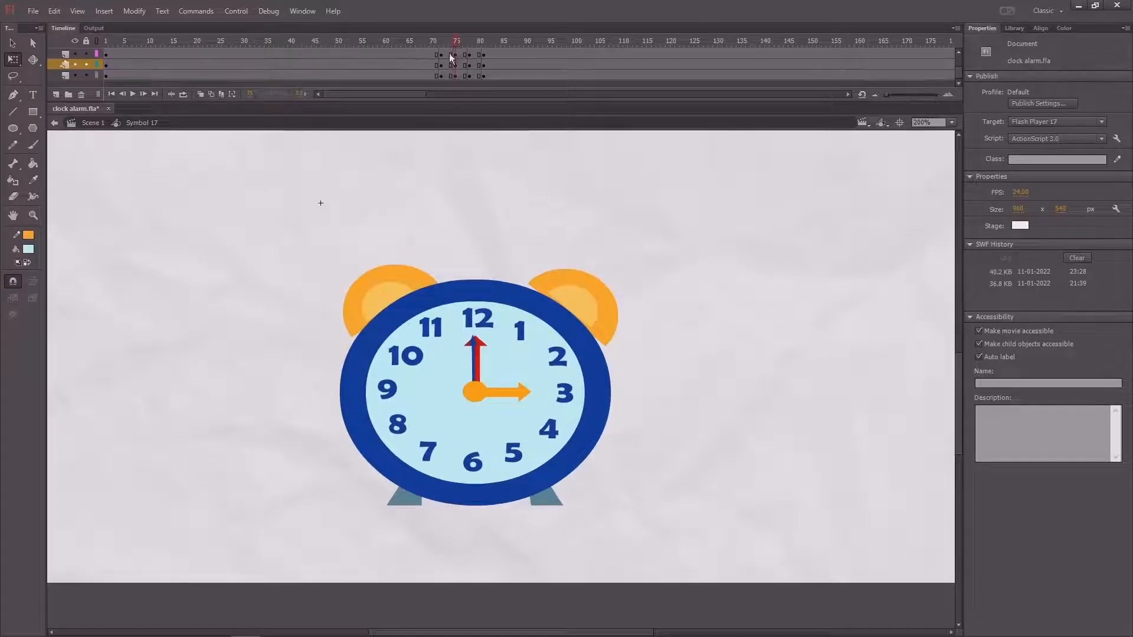
left_click(596, 320)
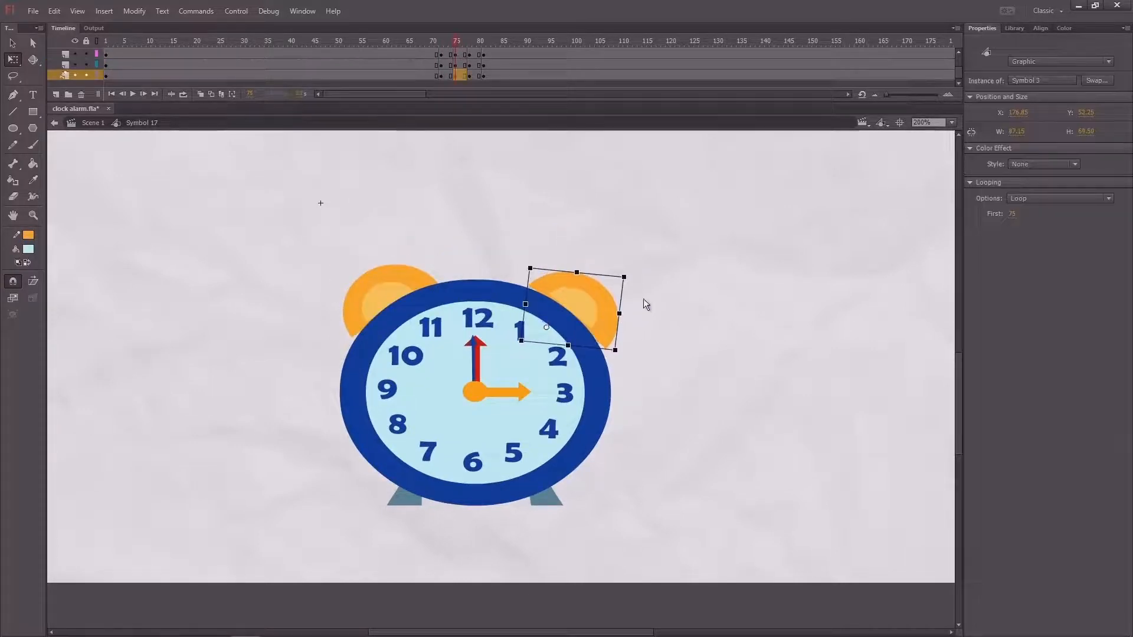
left_click_drag(453, 44, 455, 47)
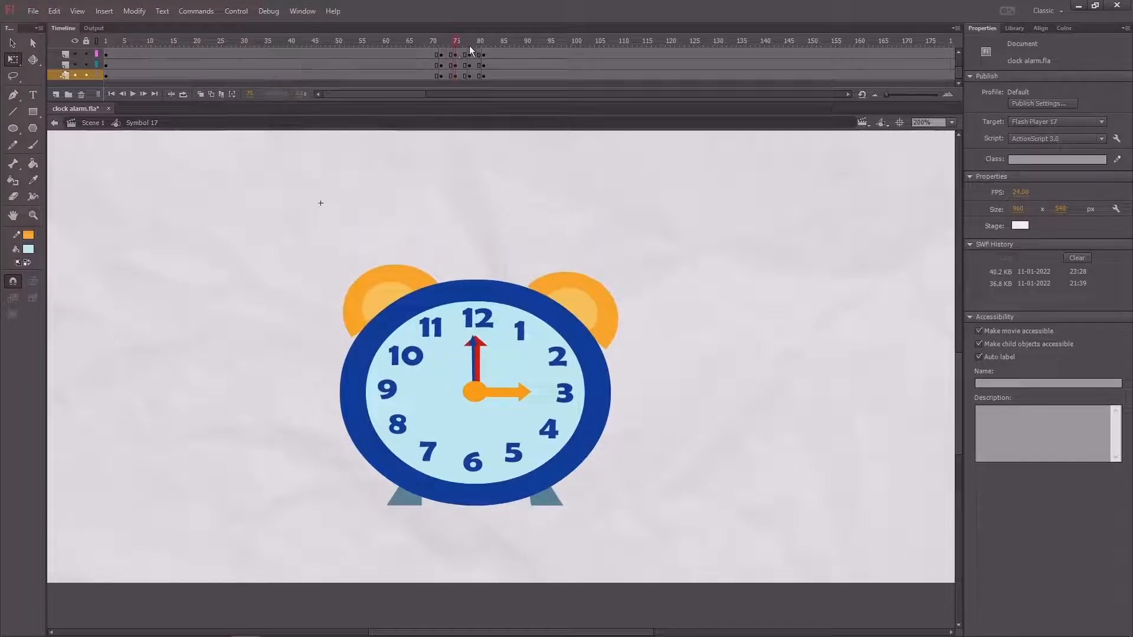
At frame 78, stretch the whole clock upward to about 269 px high and narrow the clock face slightly
left_click(469, 45)
left_click_drag(673, 213, 304, 529)
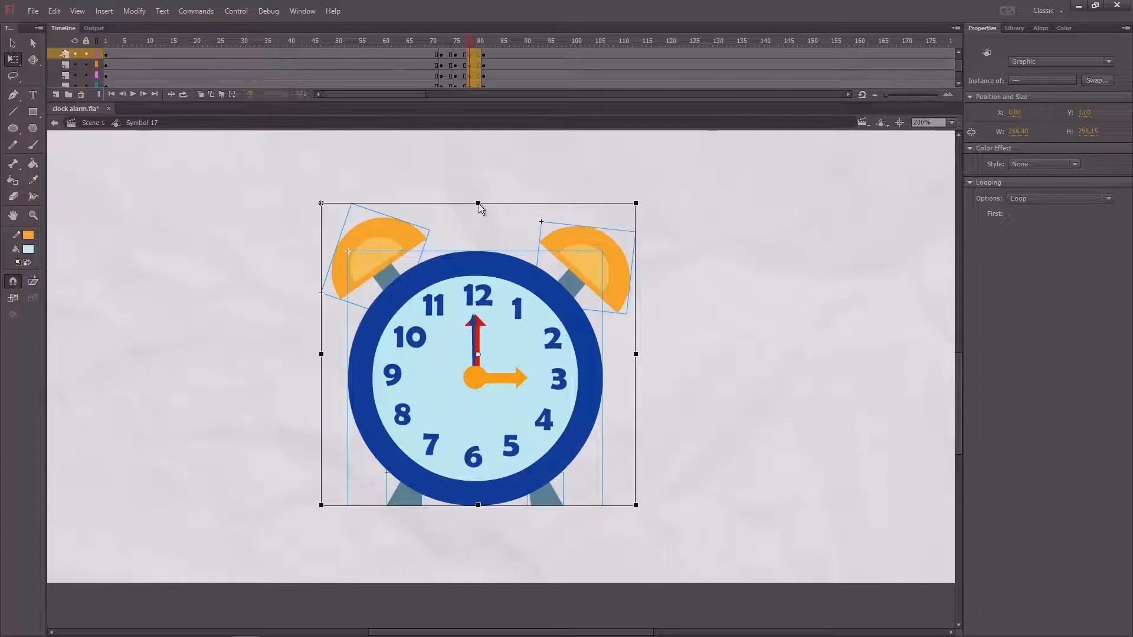
left_click_drag(479, 203, 480, 189)
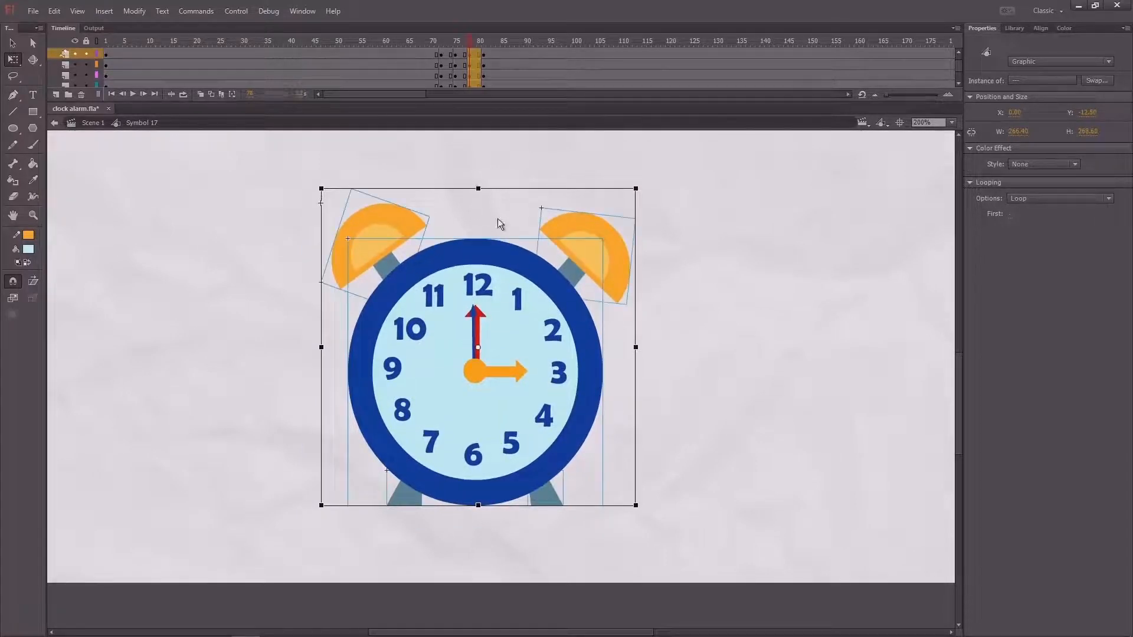
left_click(685, 350)
left_click(602, 377)
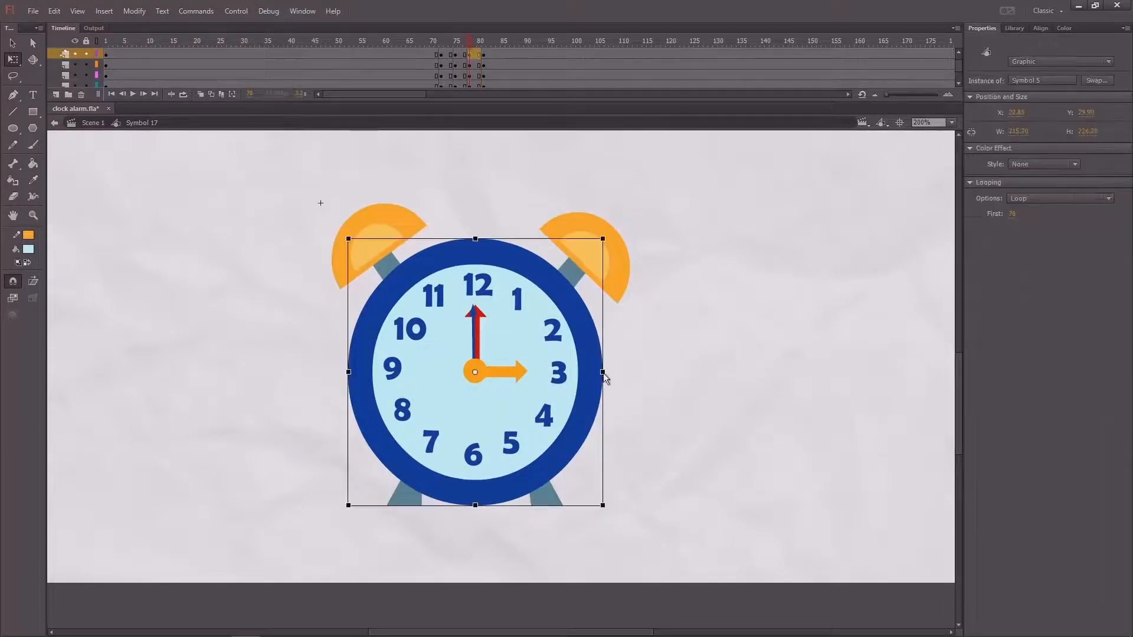
left_click_drag(603, 372, 596, 372)
left_click(663, 346)
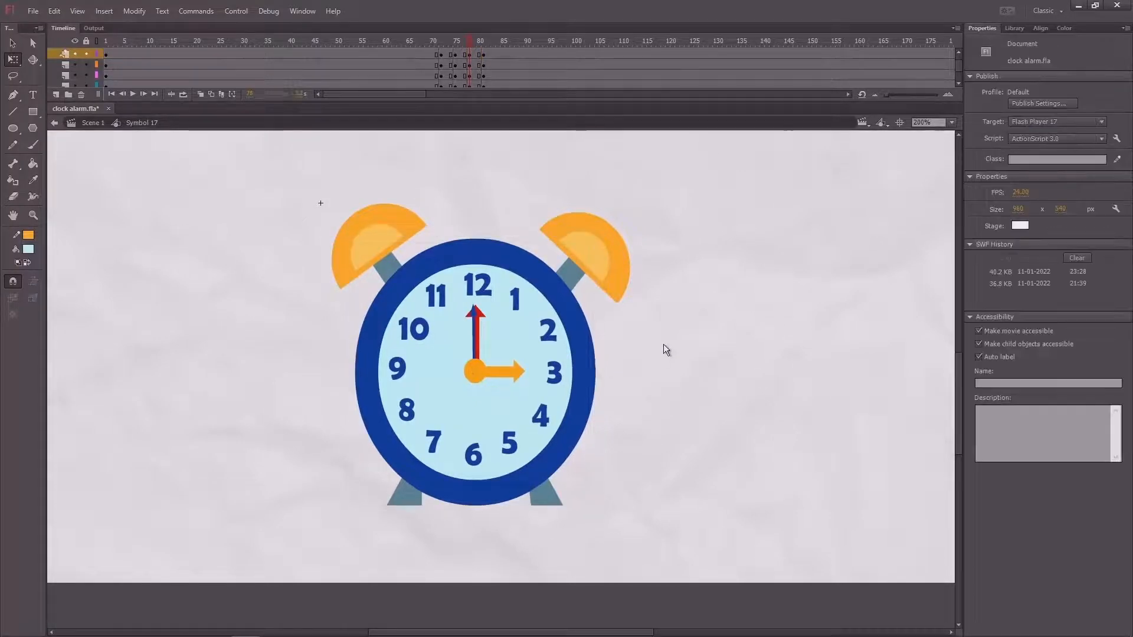
left_click_drag(564, 164, 558, 184)
mouse_move(463, 44)
left_mouse_down()
mouse_move(451, 48)
mouse_move(472, 49)
mouse_move(445, 48)
mouse_move(471, 49)
left_mouse_up()
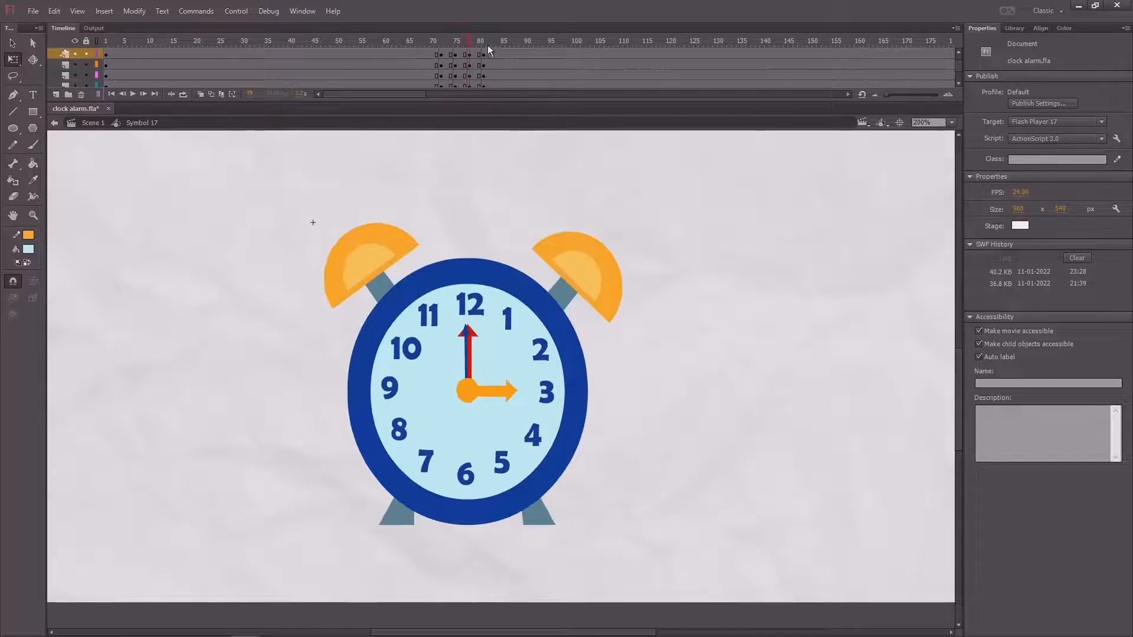
At frame 81, move all parts of the clock straight up together to a Y position of -110
left_click(484, 45)
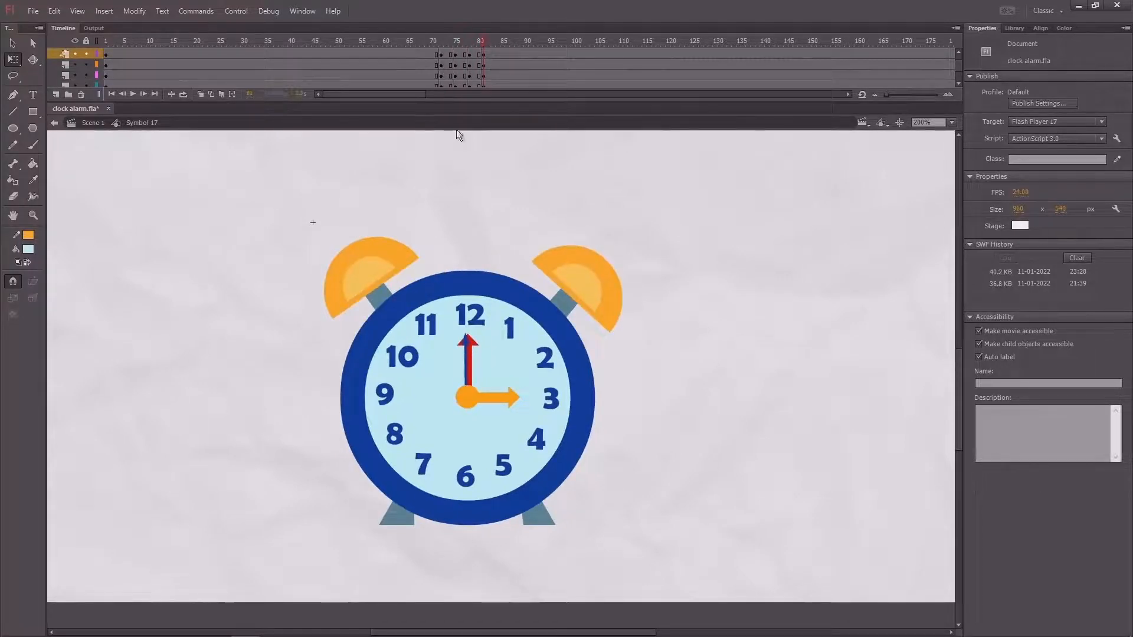
left_click_drag(488, 346, 653, 555)
key("ctrl+1")
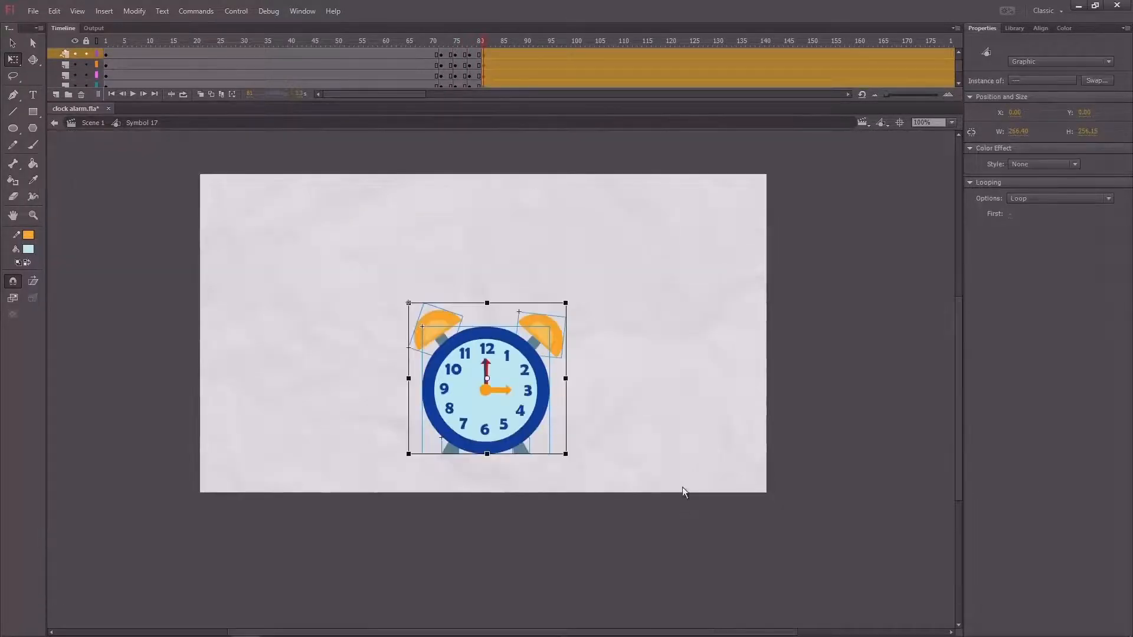
key("shift+Up")
key("shift+Up")
key("shift+Up")
key("shift+Up")
key("shift+Up")
key("shift+Up")
key("shift+Up")
key("shift+Up")
key("shift+Up")
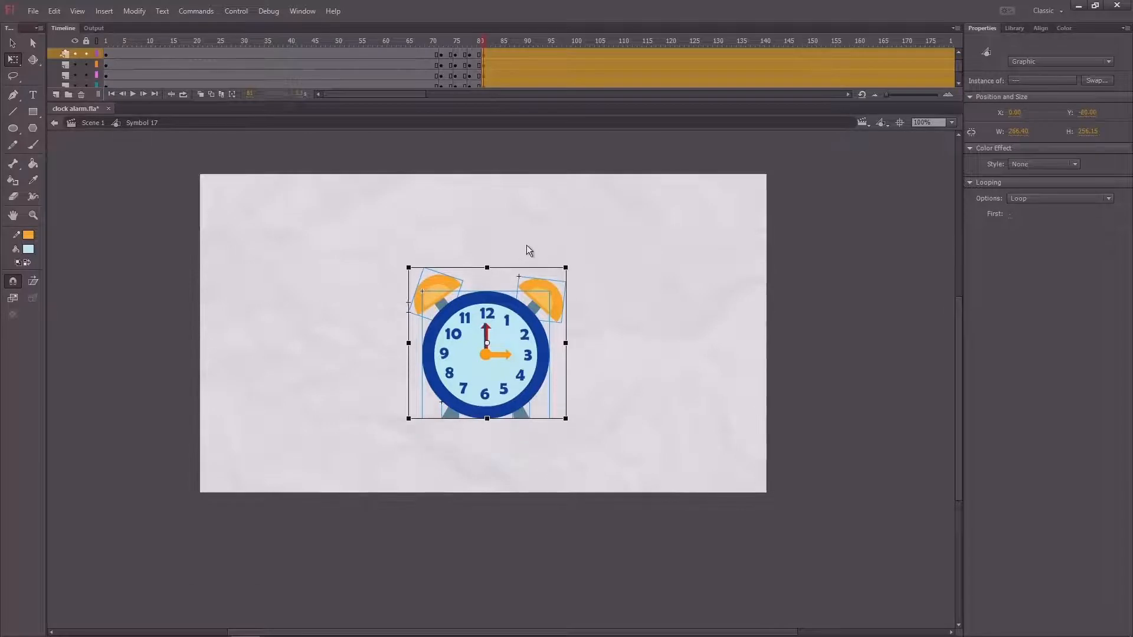
key("shift+Up")
key("shift+Up")
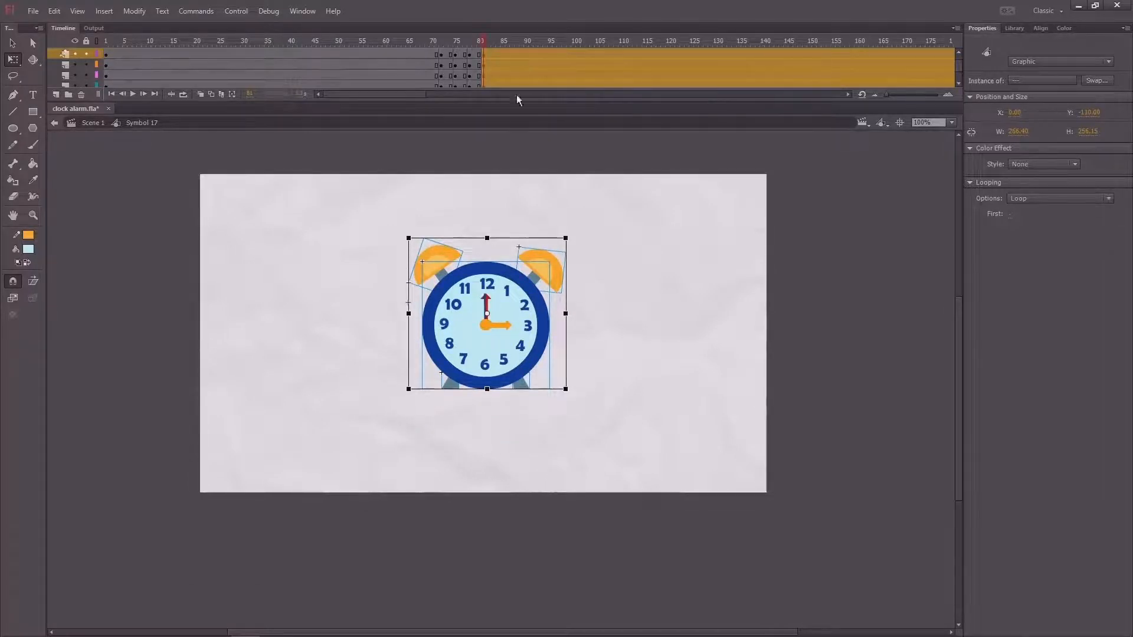
Rotate the raised clock slightly clockwise at frame 81 and compare it with the neighbouring frames
left_click_drag(571, 236, 581, 243)
left_click(610, 247)
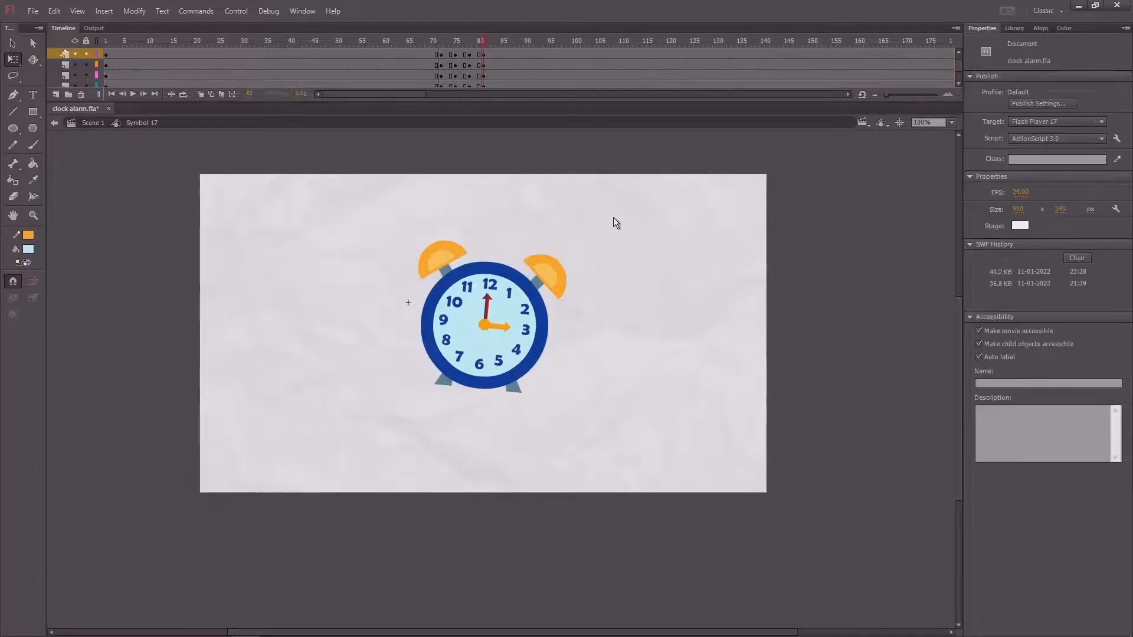
mouse_move(476, 53)
left_mouse_down()
mouse_move(445, 47)
mouse_move(496, 45)
mouse_move(437, 48)
mouse_move(495, 48)
mouse_move(439, 48)
mouse_move(486, 51)
left_mouse_up()
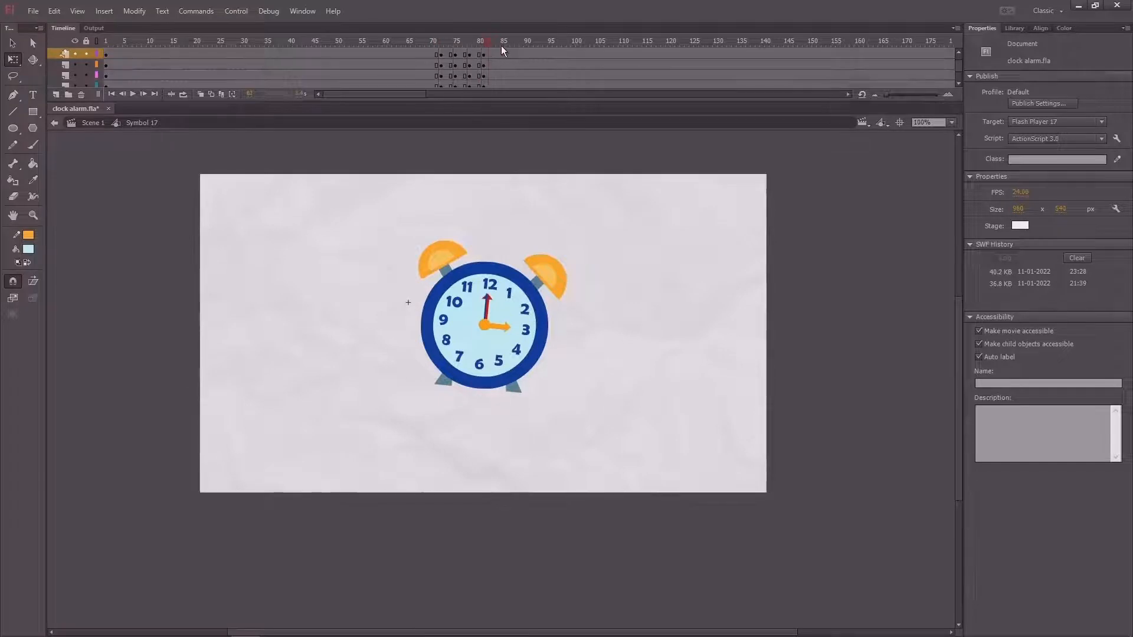
Key every clock layer at frame 82, rotate the whole clock further clockwise and compare it with the preceding frame
scroll(958, 65, "up", 1)
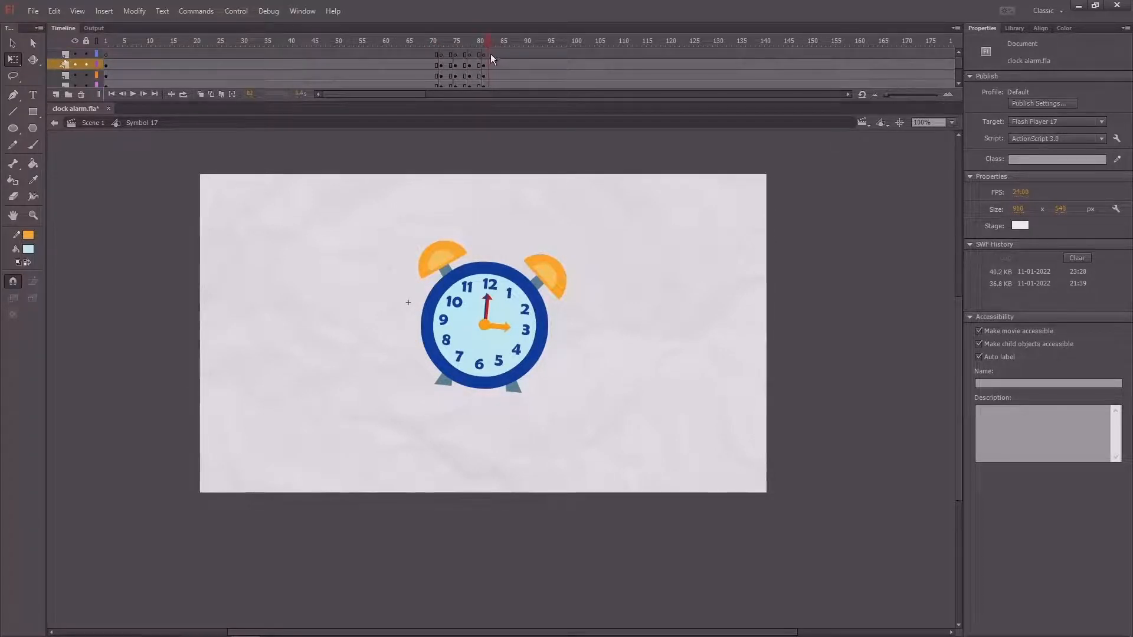
left_click_drag(491, 75, 487, 108)
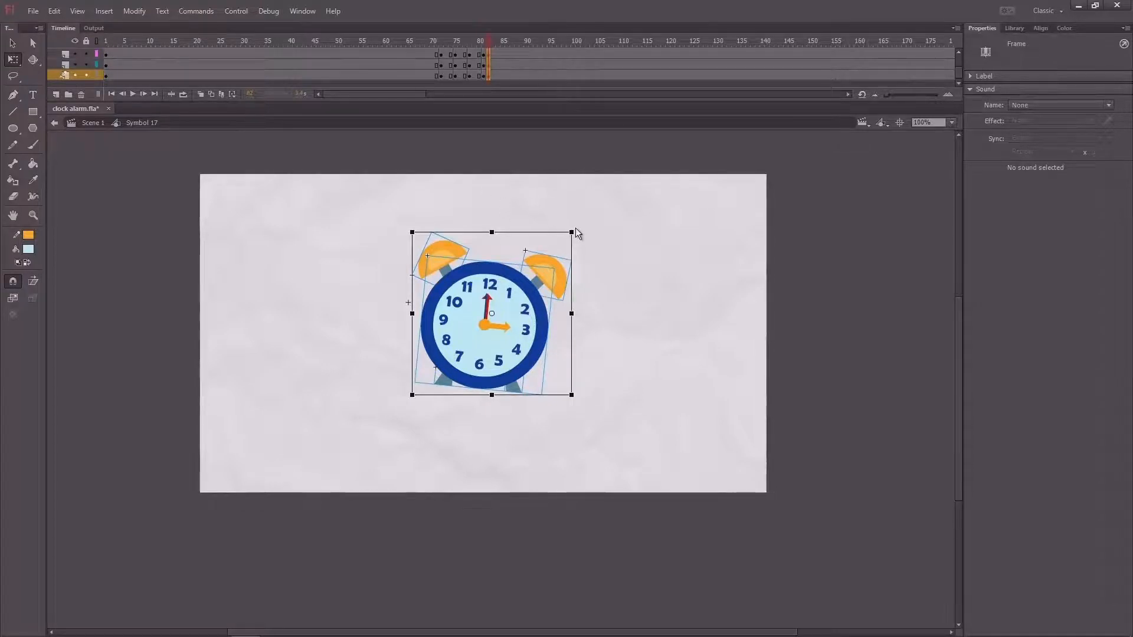
left_click_drag(576, 229, 582, 242)
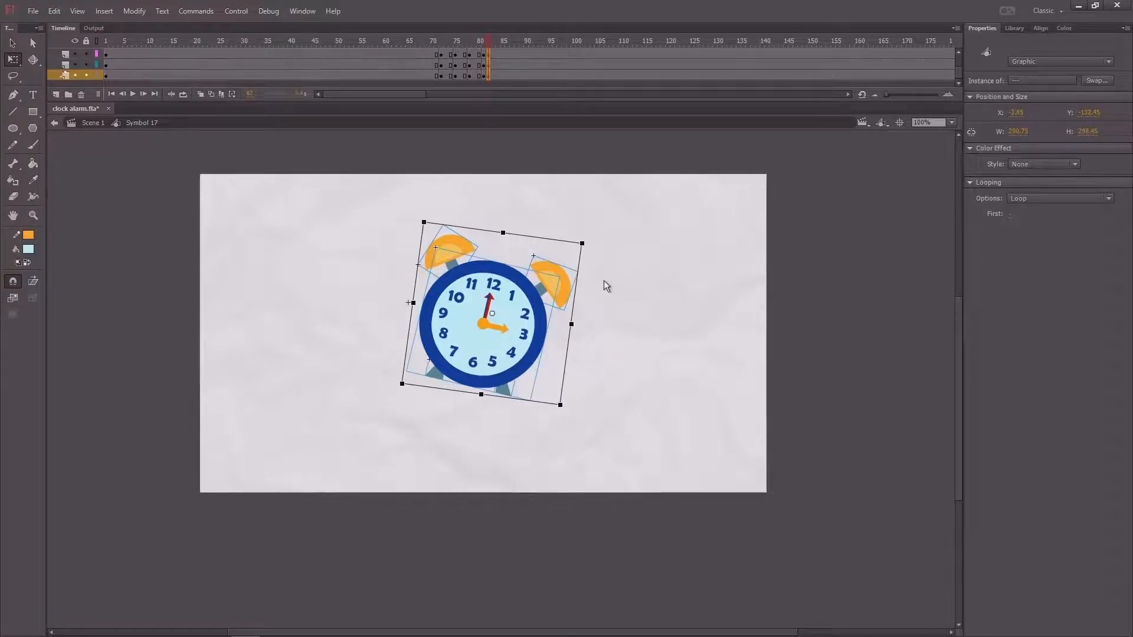
key("ctrl+equal")
left_click(712, 285)
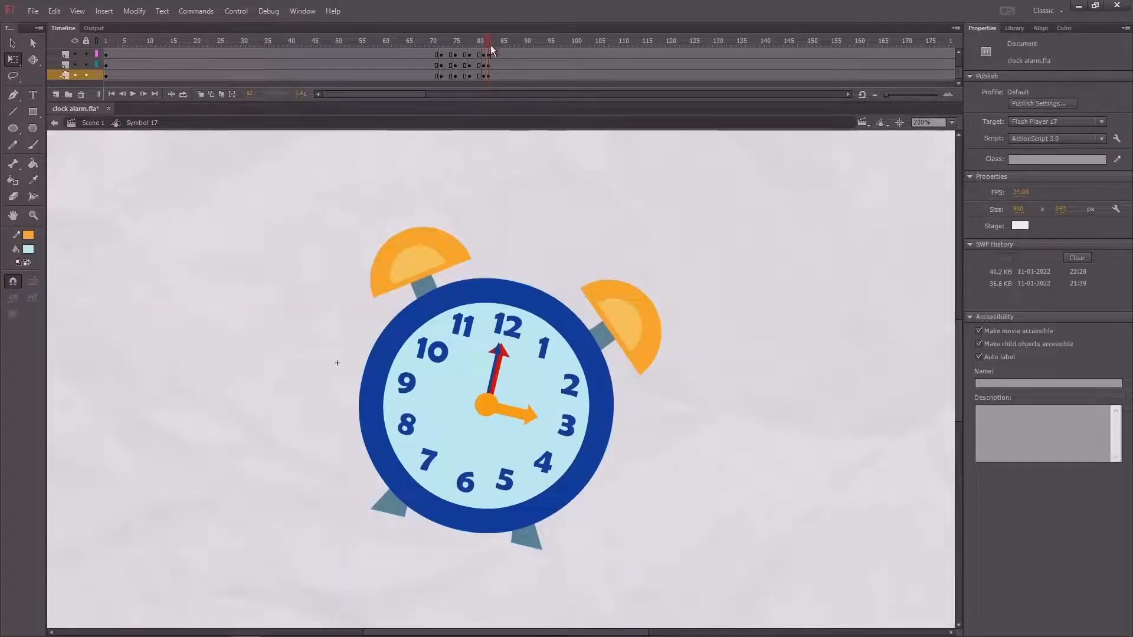
left_click_drag(490, 45, 488, 47)
At frame 82, move both bells in against the clock rim and shift both feet slightly closer to the face
left_click(633, 334)
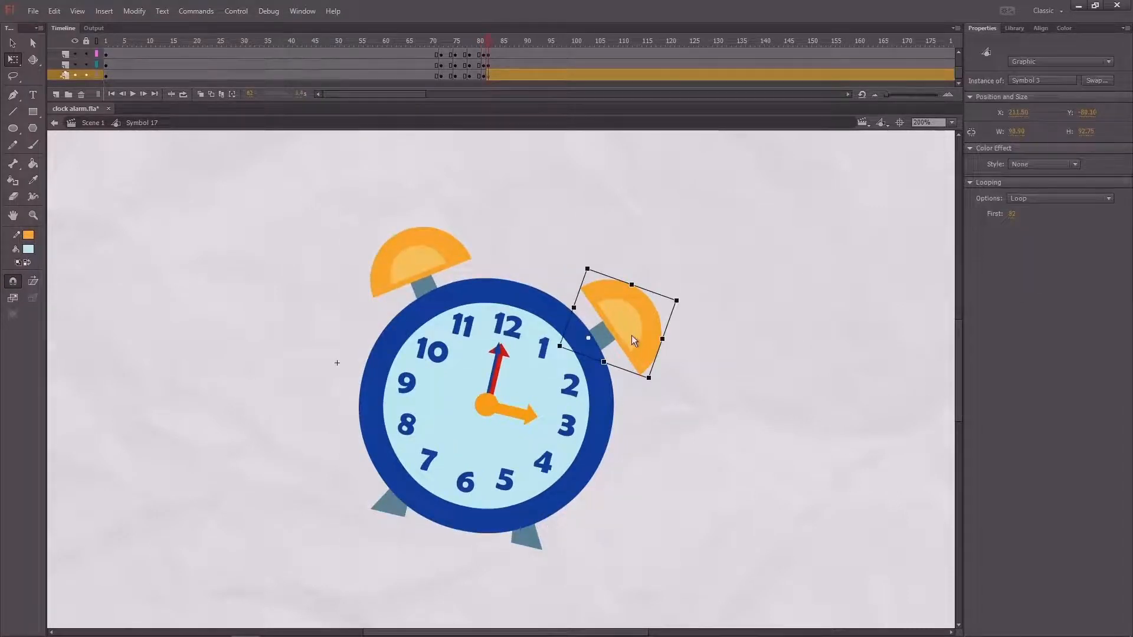
left_click_drag(631, 335, 618, 345)
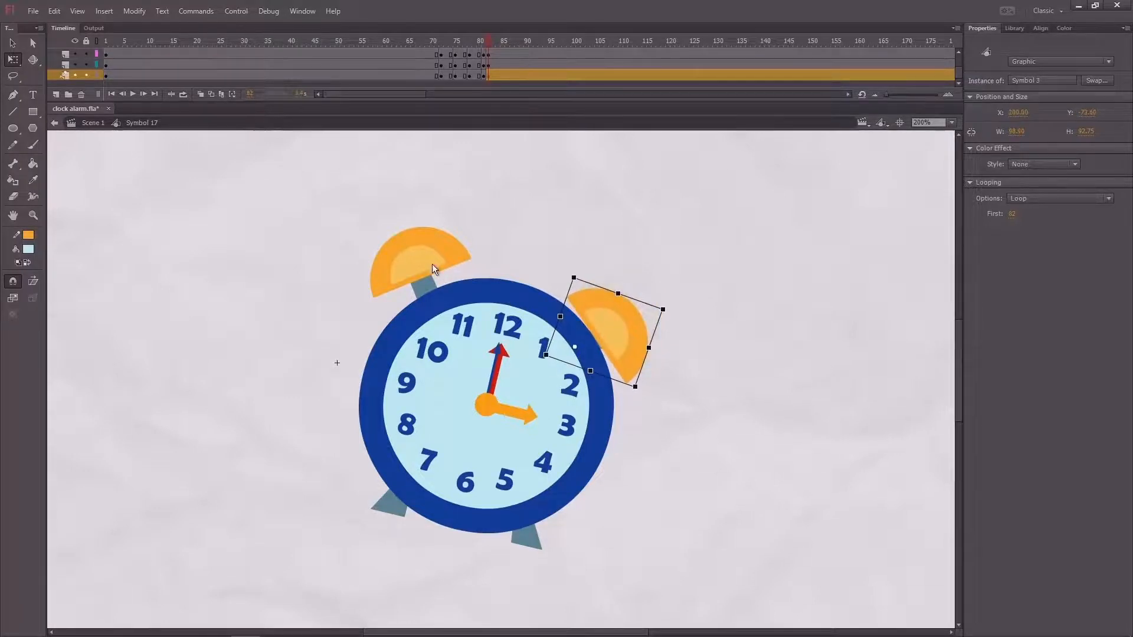
left_click_drag(432, 264, 435, 269)
left_click(533, 547)
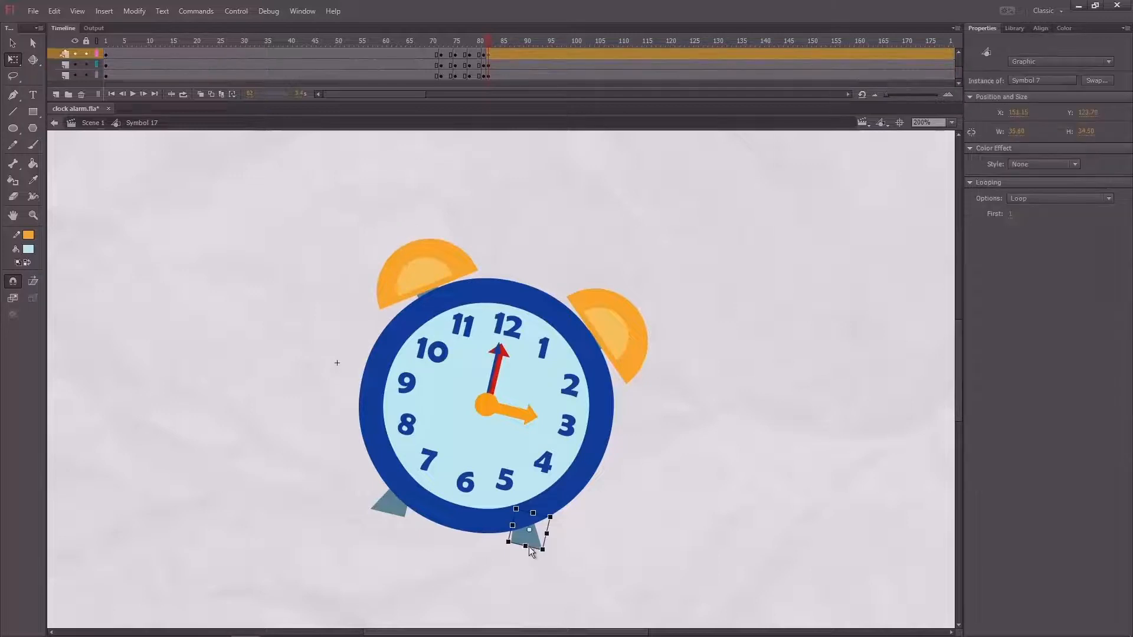
left_click_drag(531, 551, 531, 546)
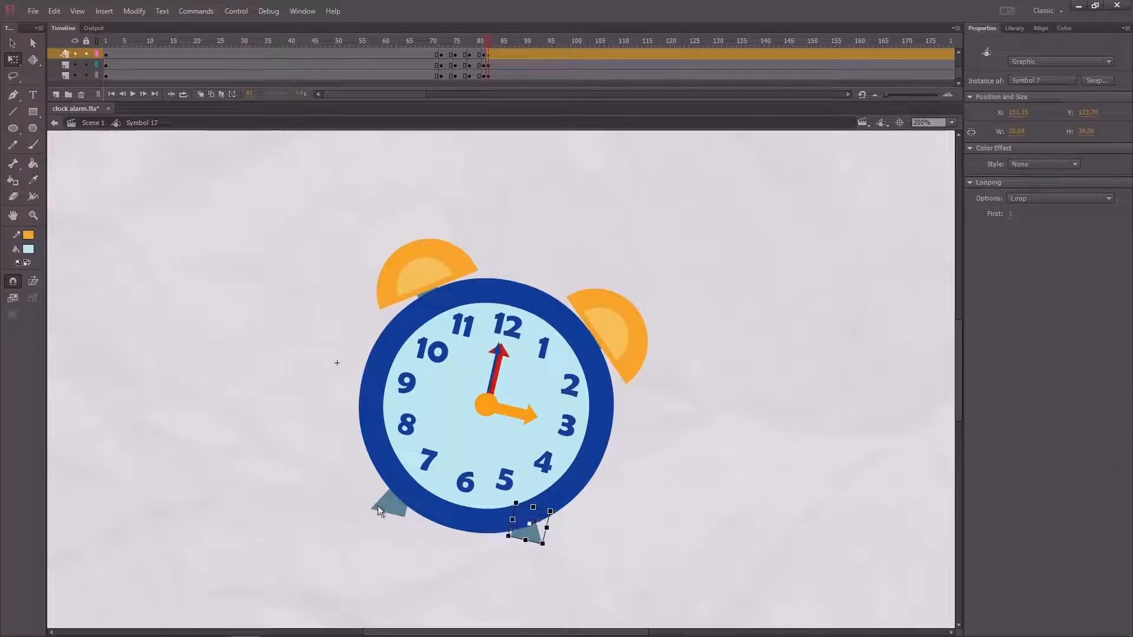
left_click(377, 505)
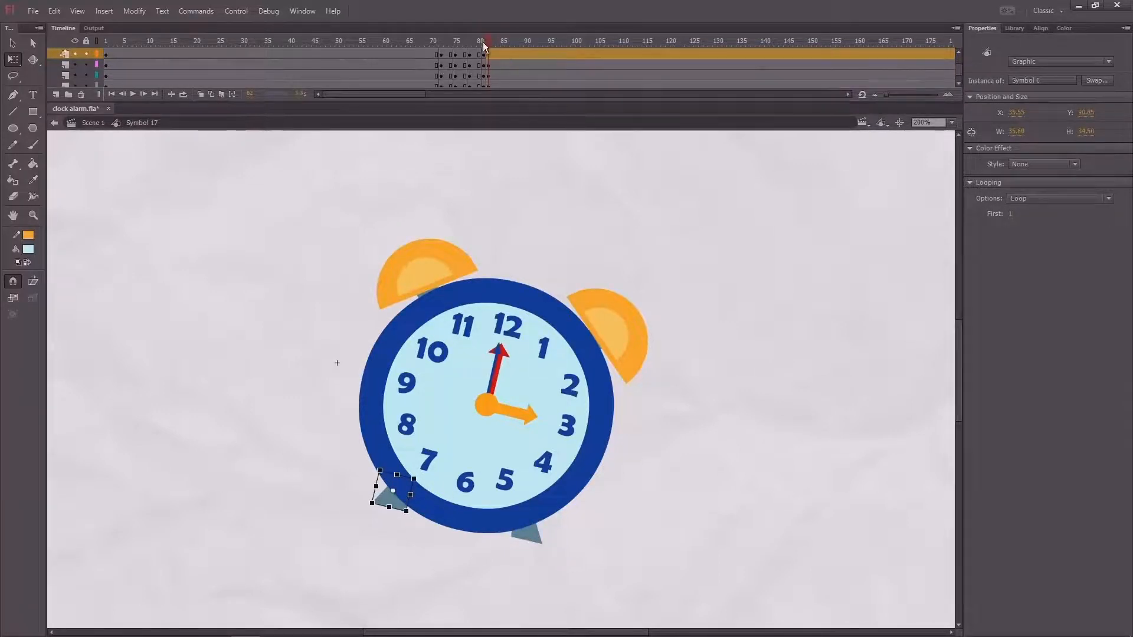
Rotate the whole clock slightly more clockwise at frame 82 and check it against frame 81
left_click_drag(482, 41, 493, 45)
left_click(490, 58)
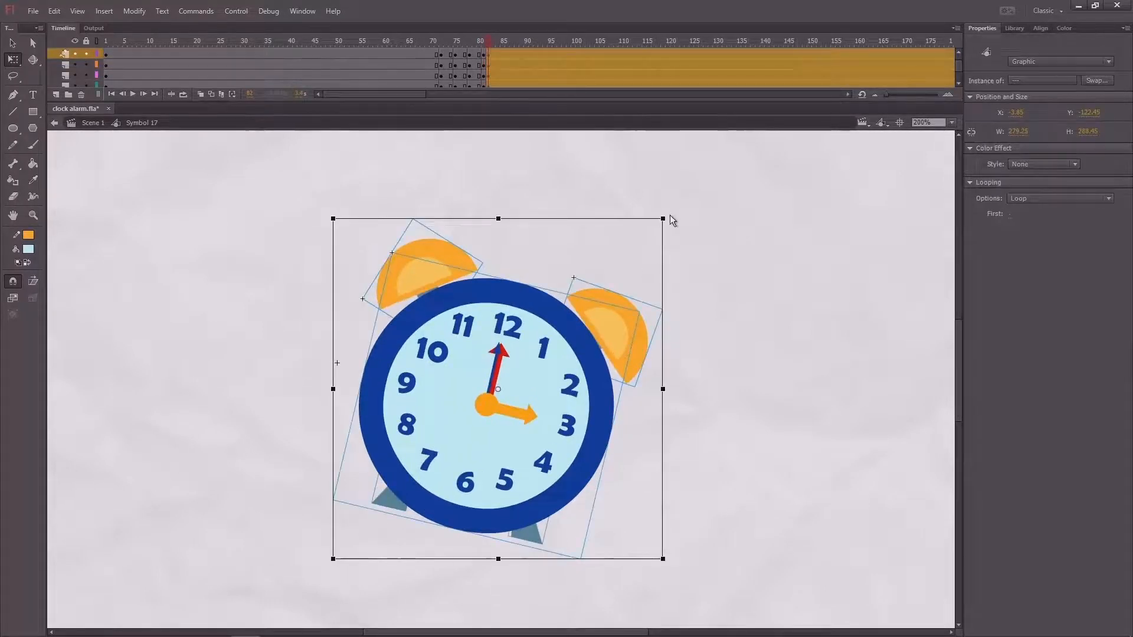
left_click_drag(669, 216, 678, 219)
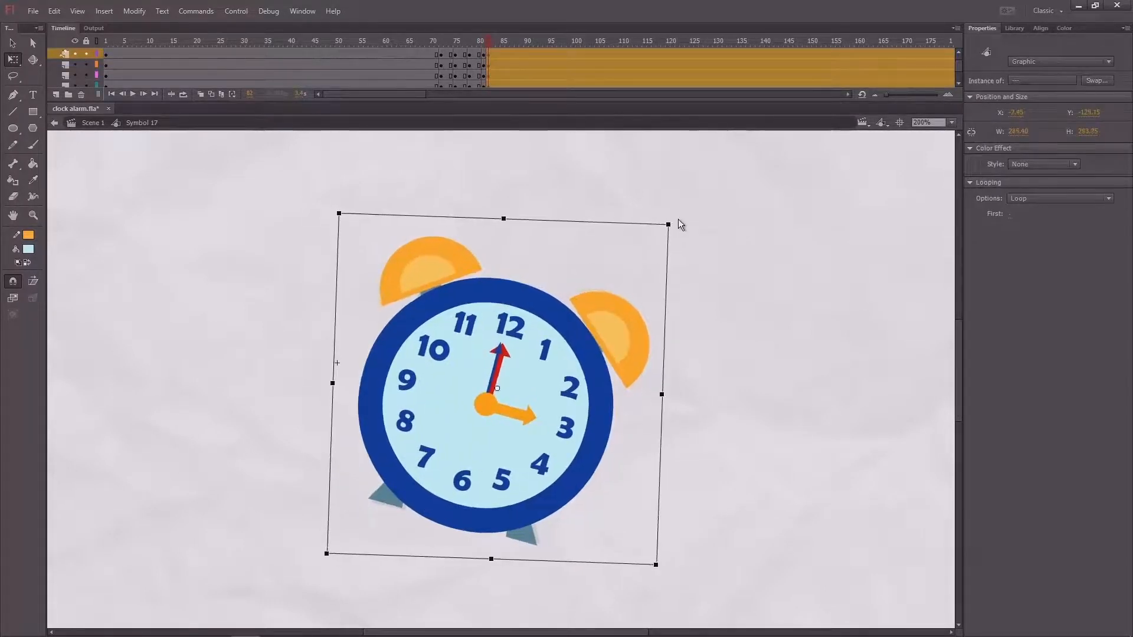
left_click(721, 243)
left_click_drag(486, 42, 487, 49)
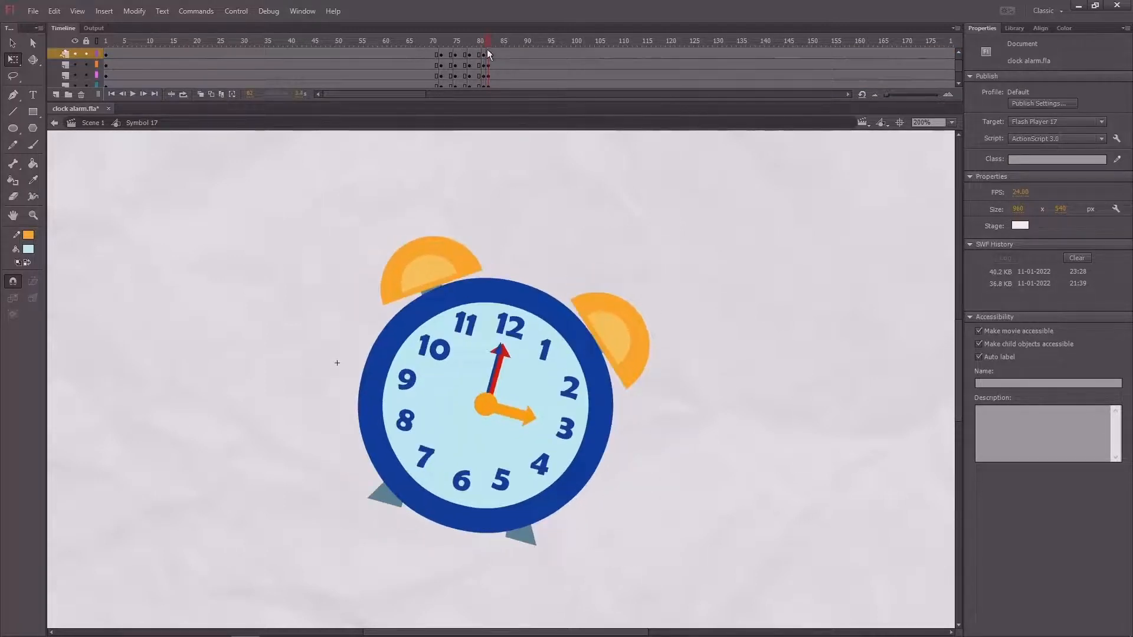
Copy the frame 81 pose to frame 83 on all clock layers and repeat the two alternating poses up to frame 97
left_click(643, 344)
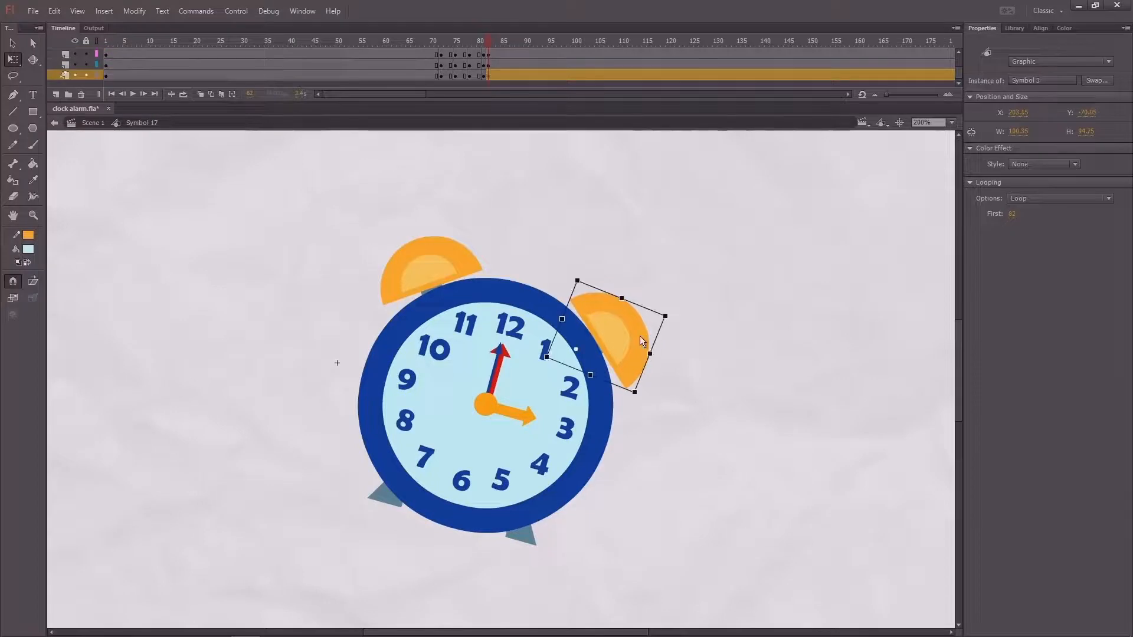
left_click(433, 268)
left_click_drag(959, 78, 959, 55)
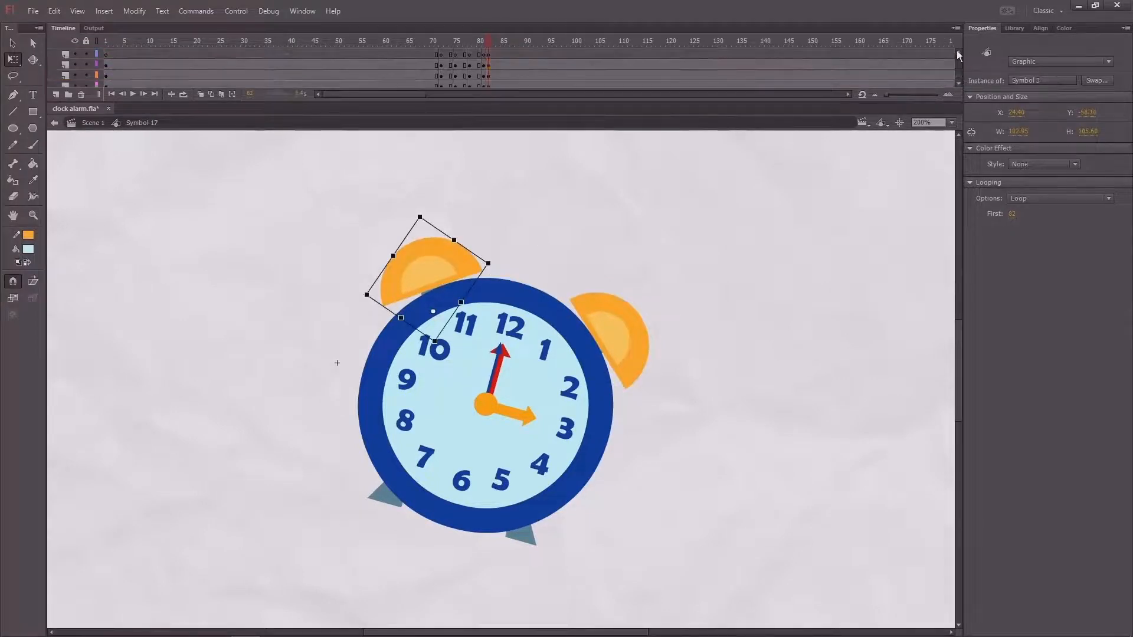
left_click(484, 64)
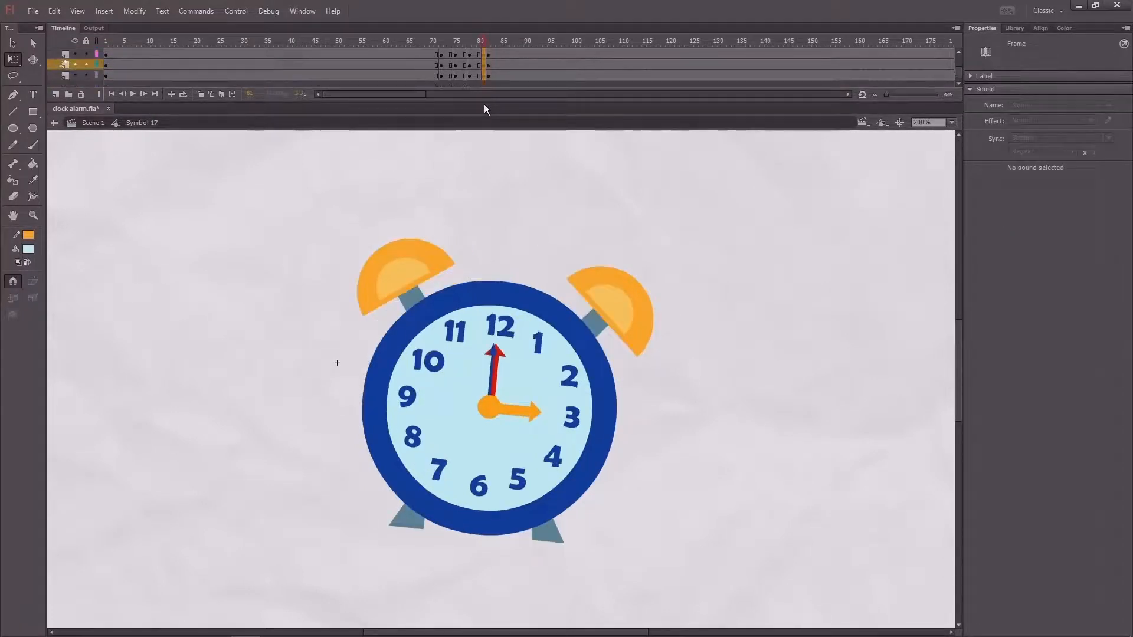
left_click(485, 76)
key("F6")
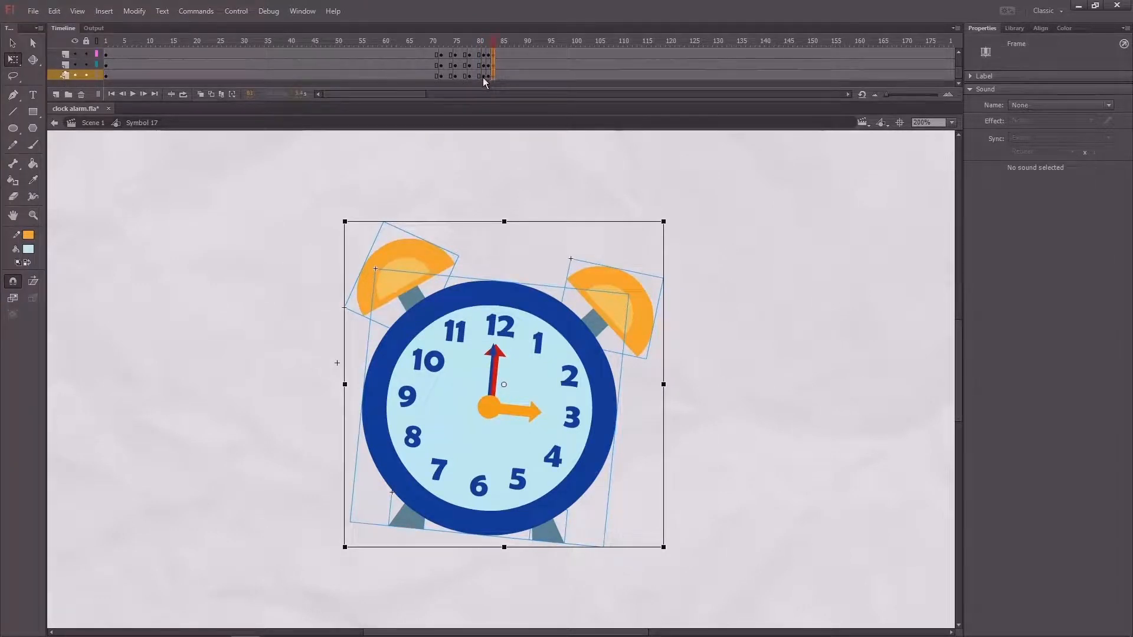
left_click_drag(482, 77, 451, 63)
Play back the jump and the shaking section, viewing the whole stage at 100%
key("Return")
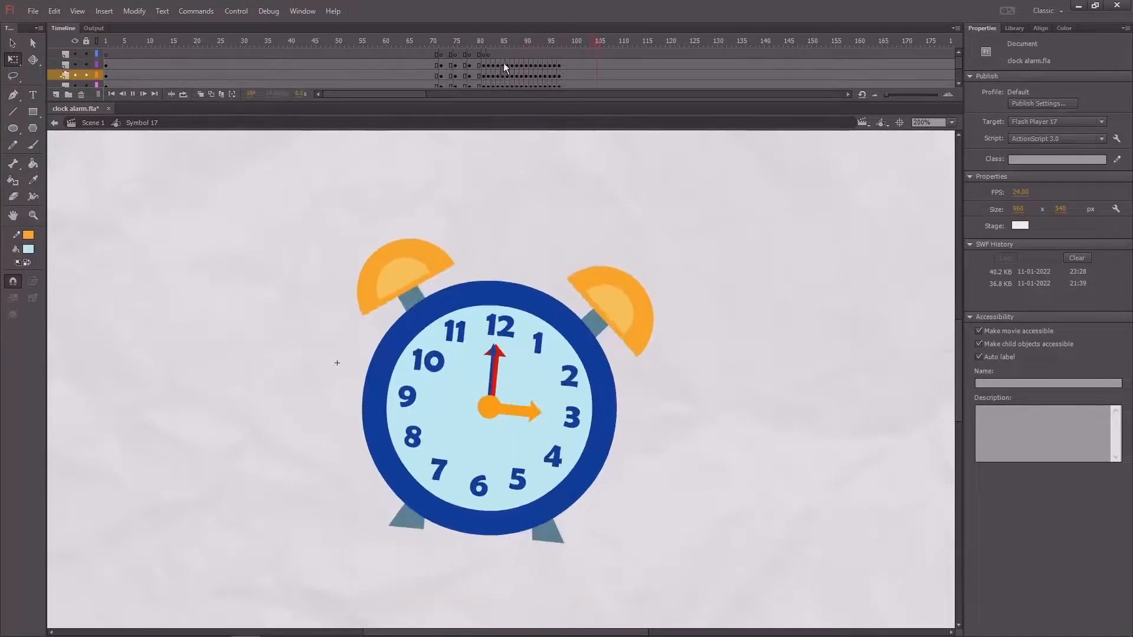
key("Return")
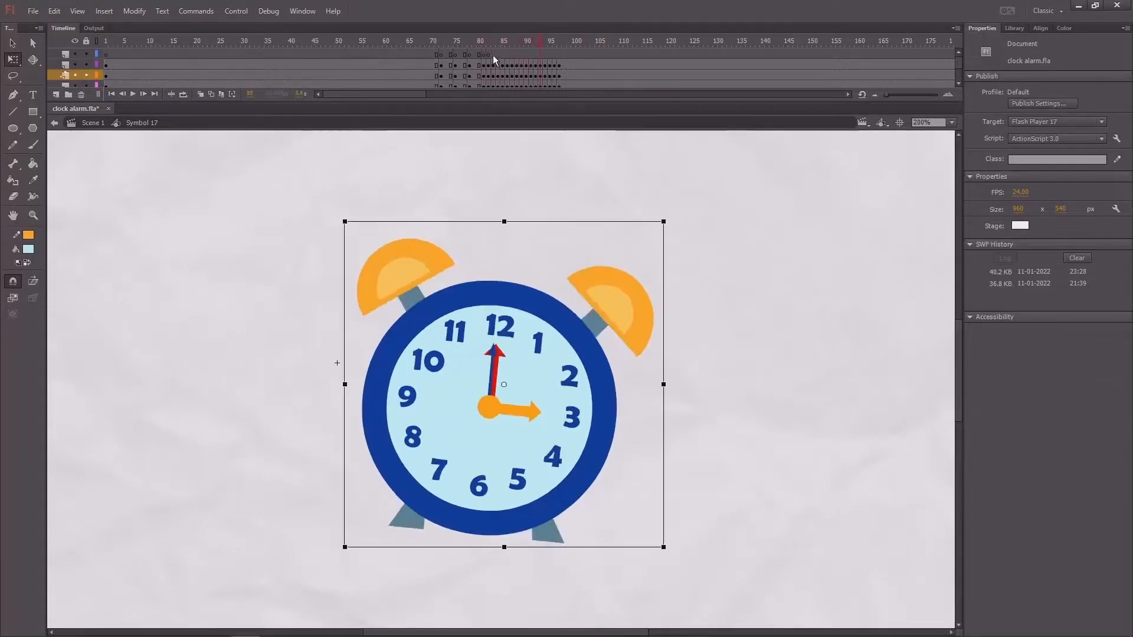
left_click(431, 42)
key("ctrl+minus")
key("Return")
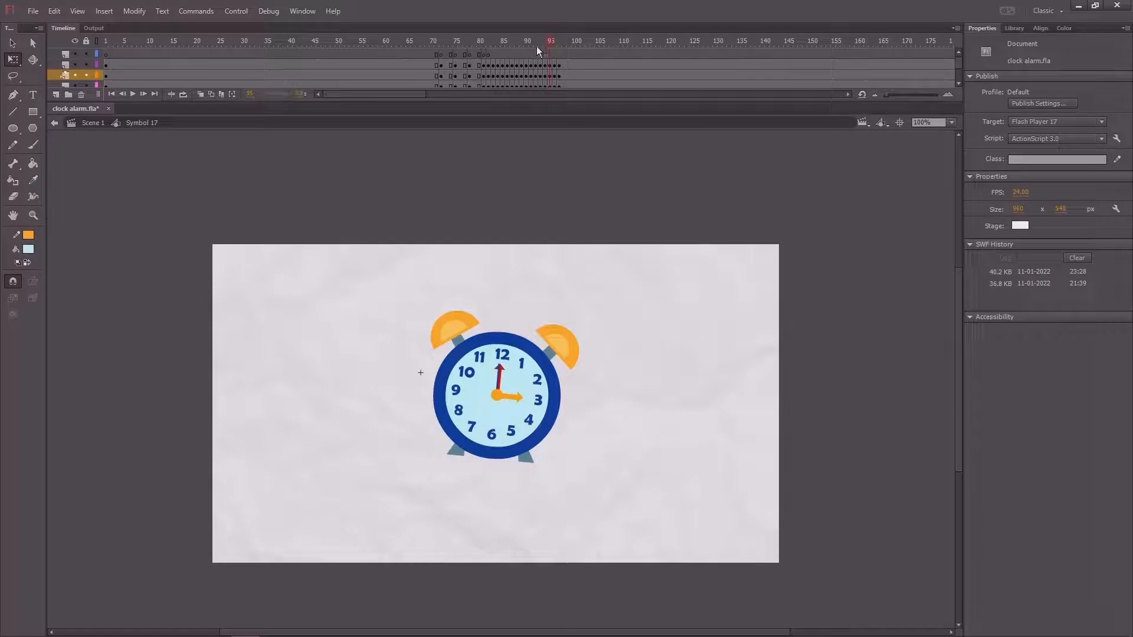
Copy the stretched clock pose from frame 78 to frame 100 on all clock layers
left_click(558, 41)
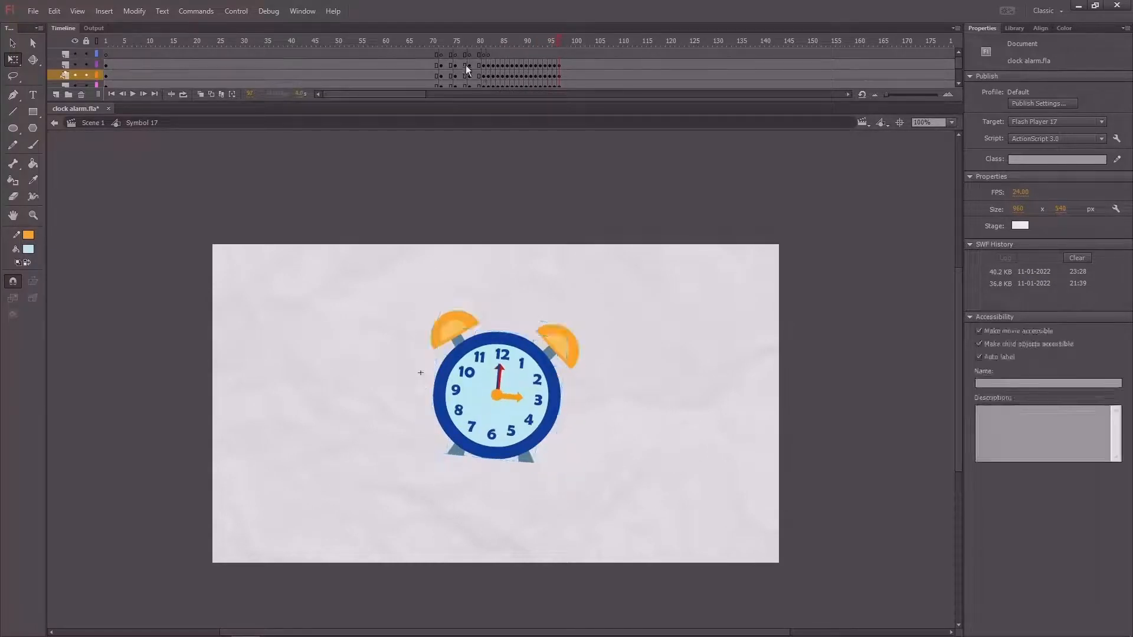
left_click(468, 47)
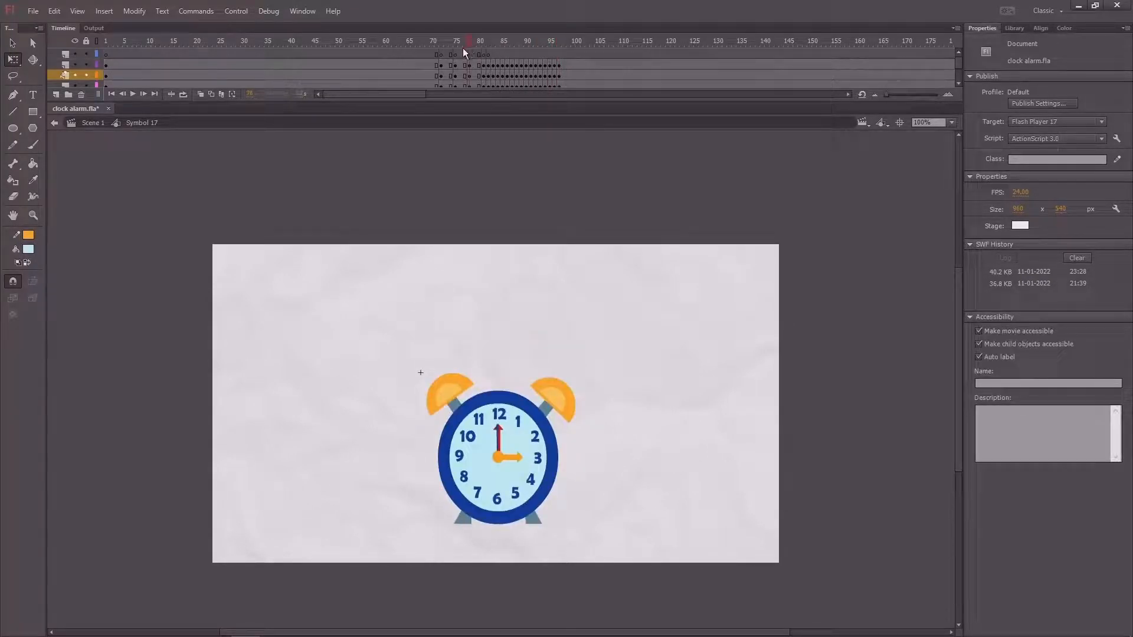
left_click_drag(469, 63, 476, 98)
left_click(471, 76)
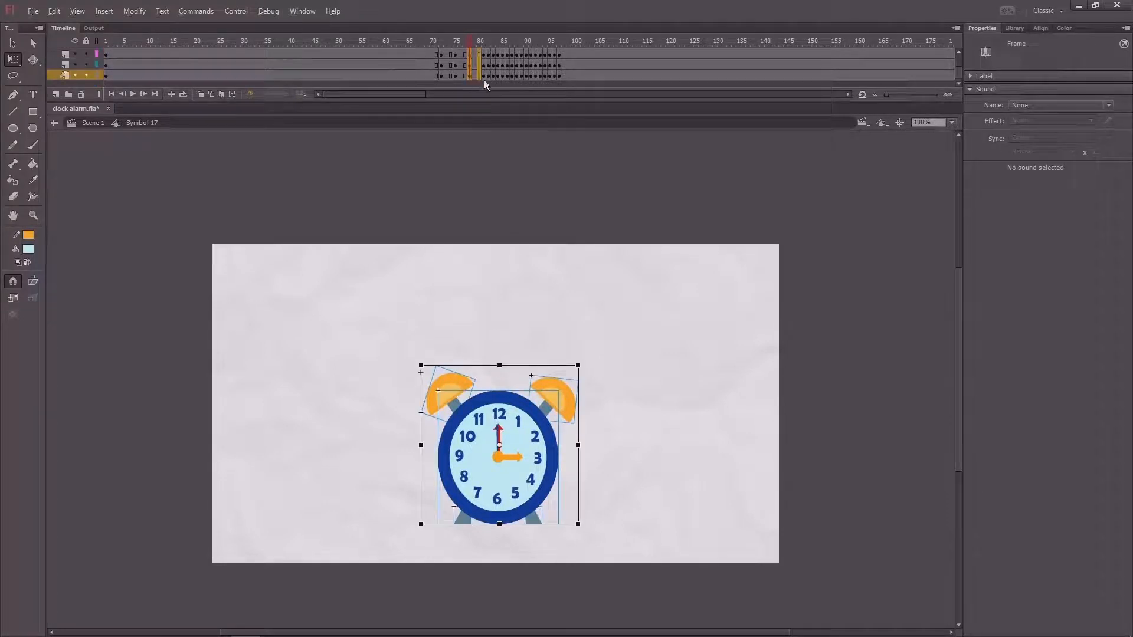
left_click_drag(572, 80, 573, 80)
Copy the squashed pose from frame 75 to frame 103 and the resting pose from frame 72 to frame 106
left_click_drag(455, 76, 589, 58)
left_click(458, 40)
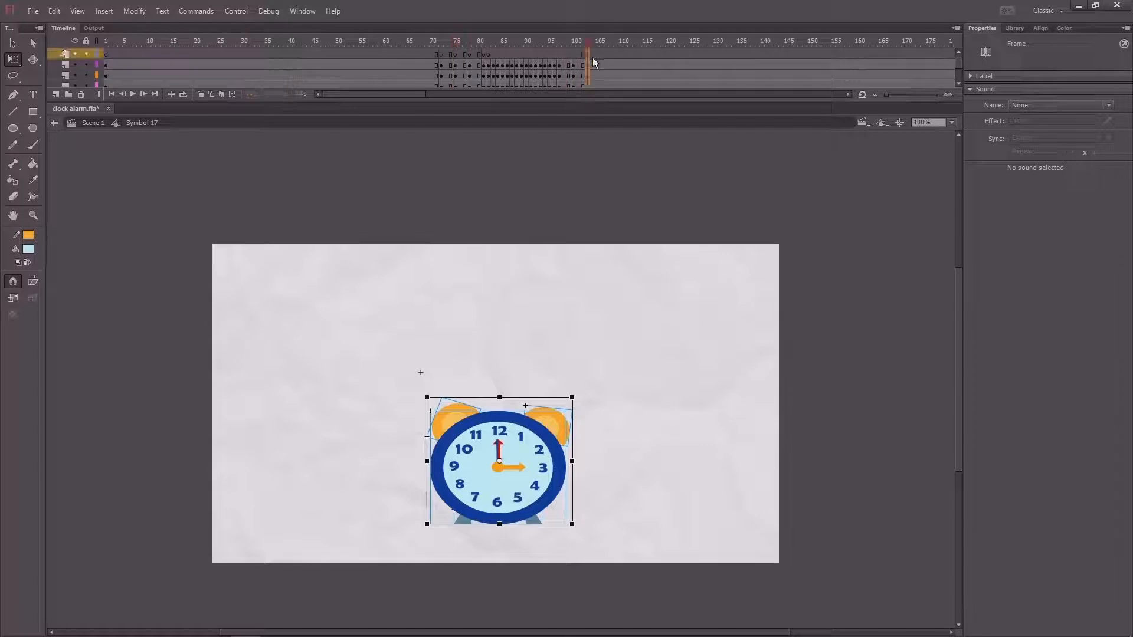
left_click(442, 56)
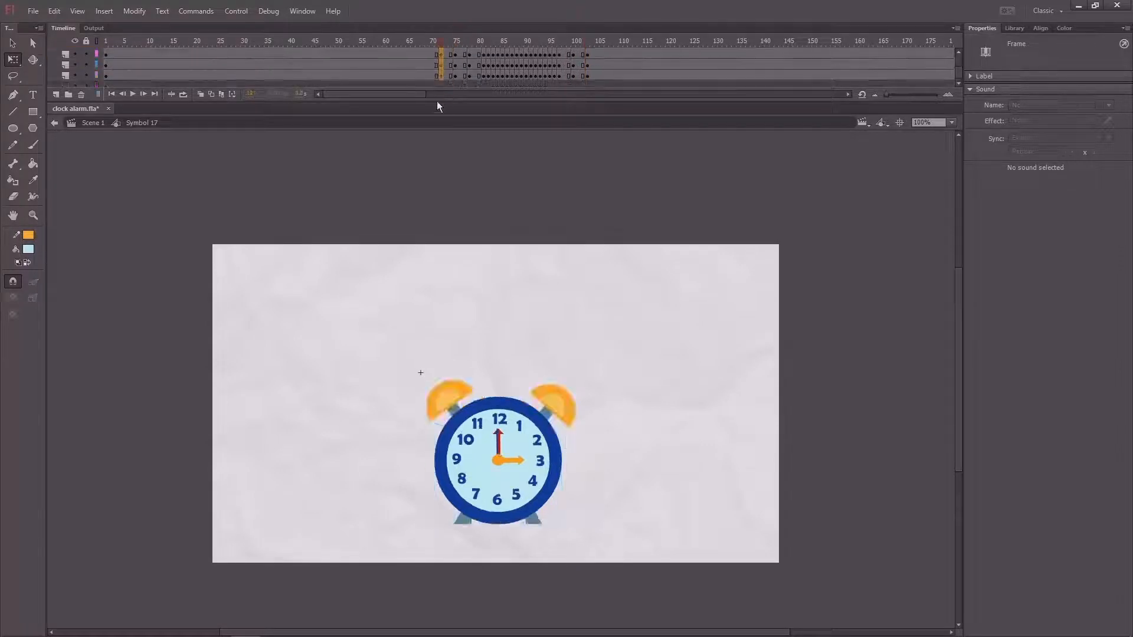
left_click(441, 75)
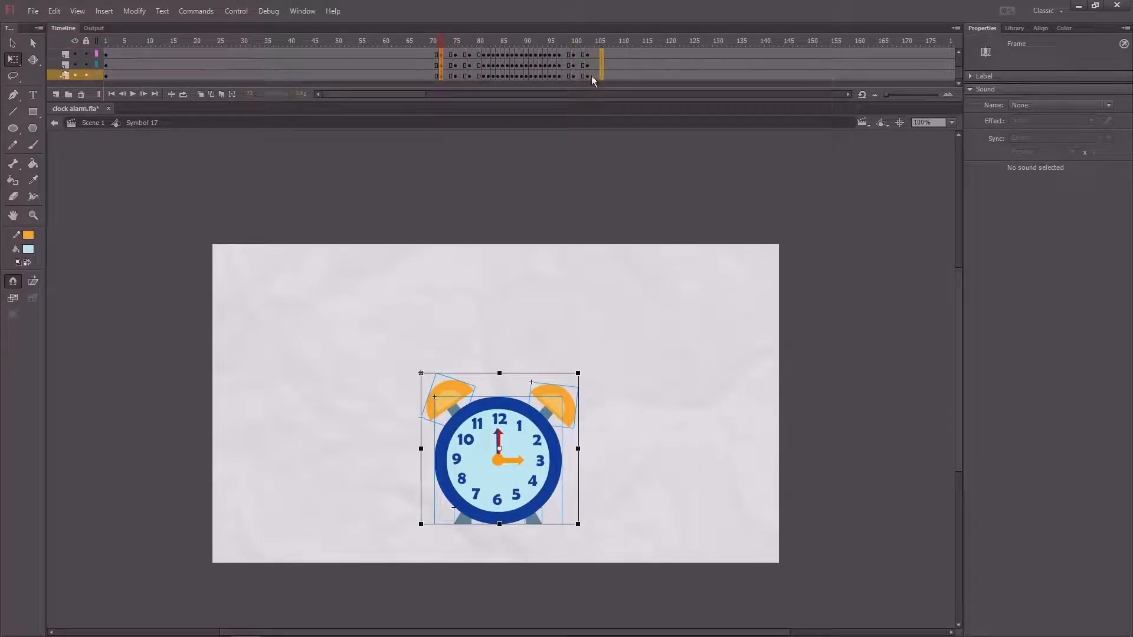
Play the animation through the shaking and the landing to check the copied poses
left_click(458, 42)
key("Return")
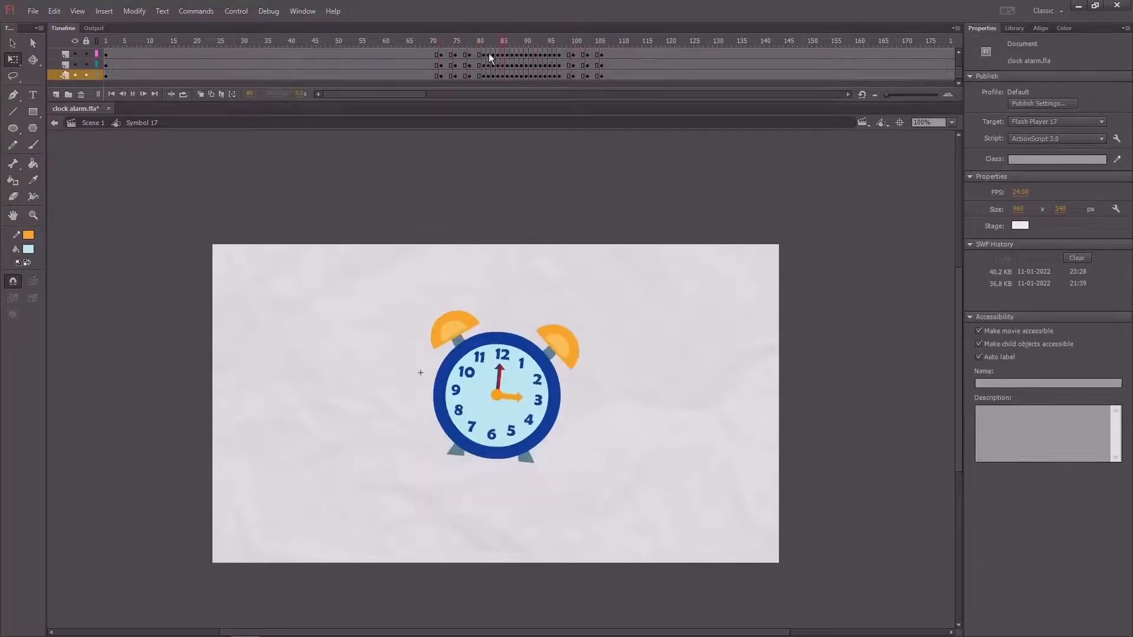
key("Return")
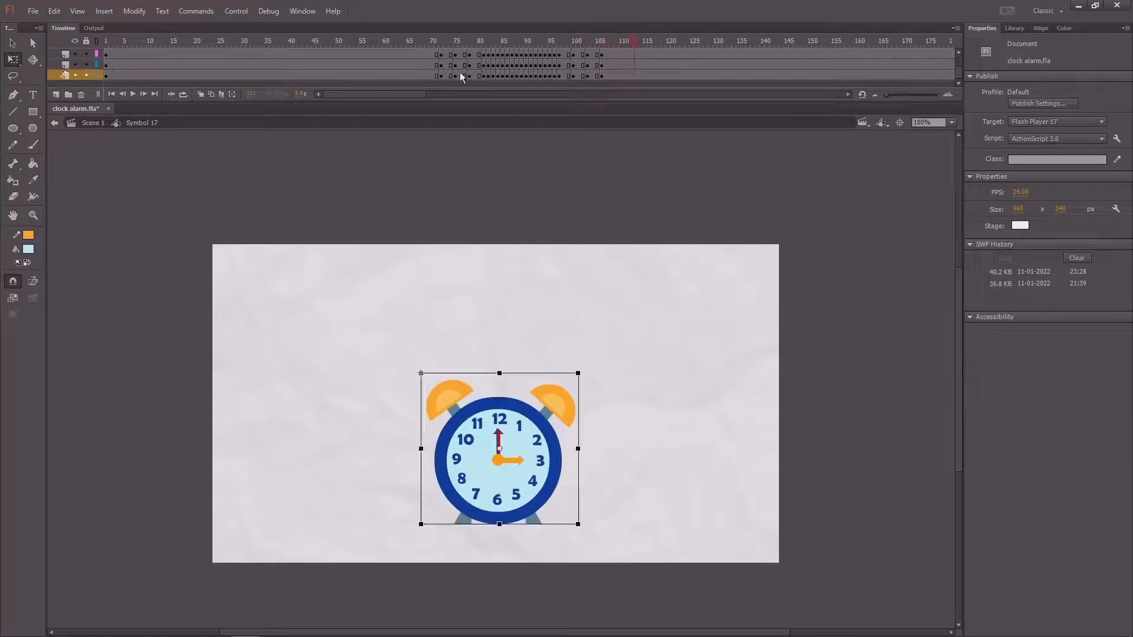
Create classic tweens on the clock layers across about frames 69 to 110 and enable Sync for them
left_click_drag(433, 73, 627, 64)
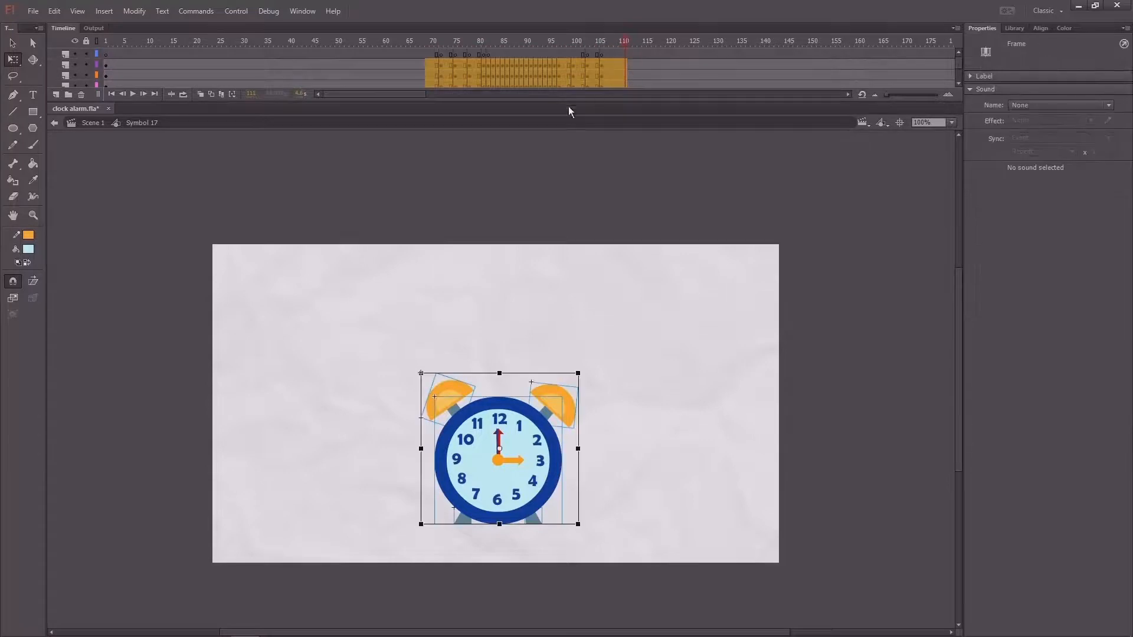
right_click(536, 72)
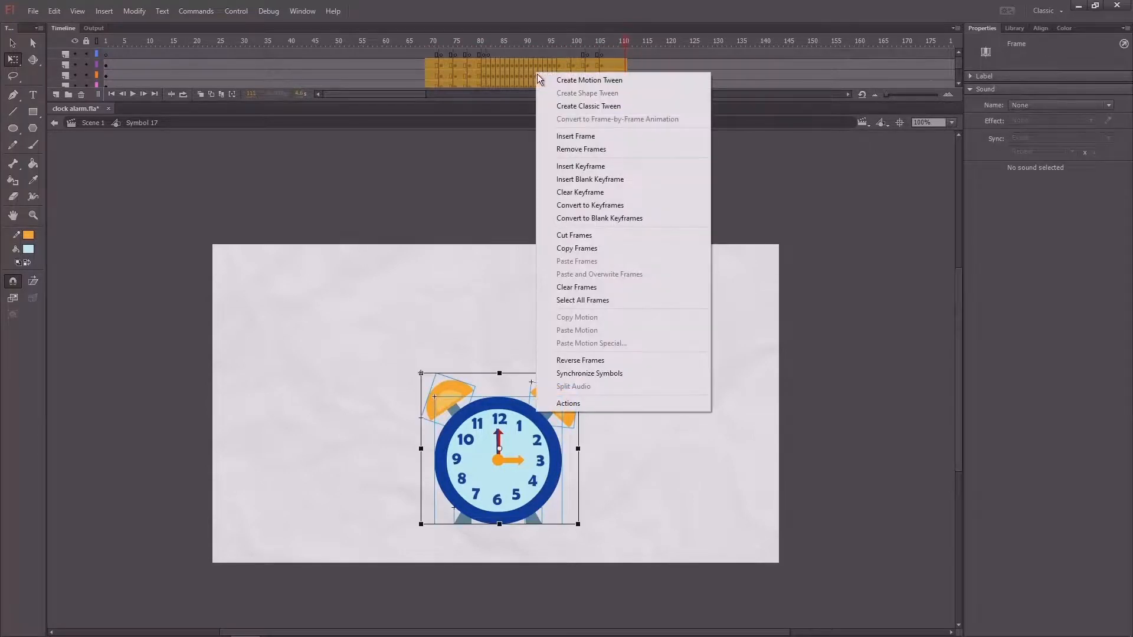
left_click(585, 107)
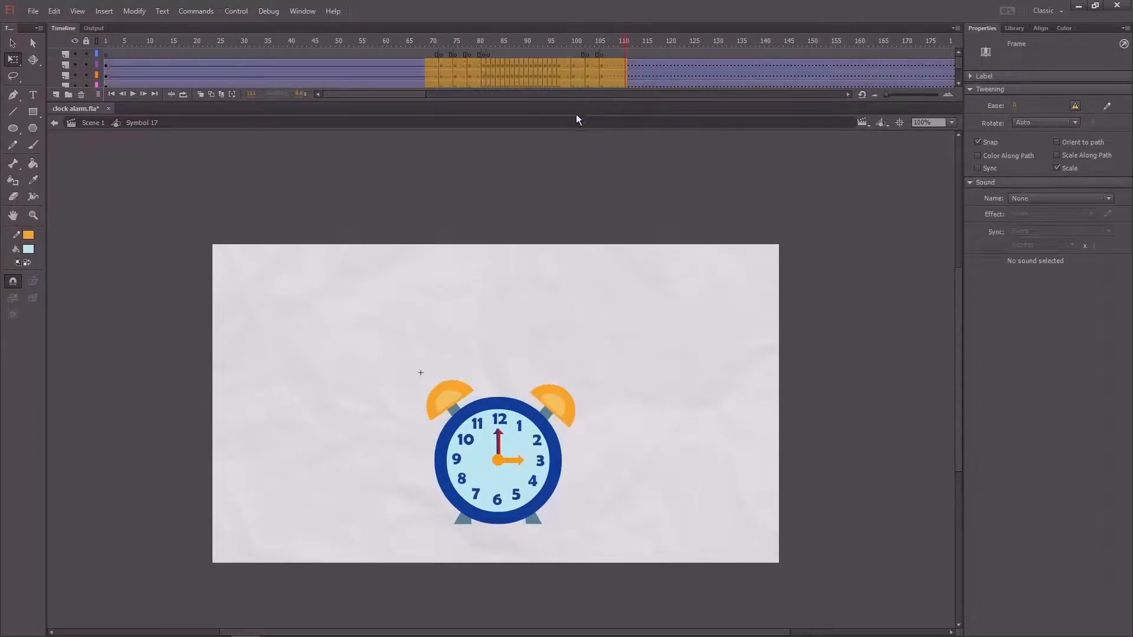
left_click(977, 168)
Play back the tweened squash, jump and landing twice from just before frame 70
left_click_drag(526, 42, 414, 46)
key("Return")
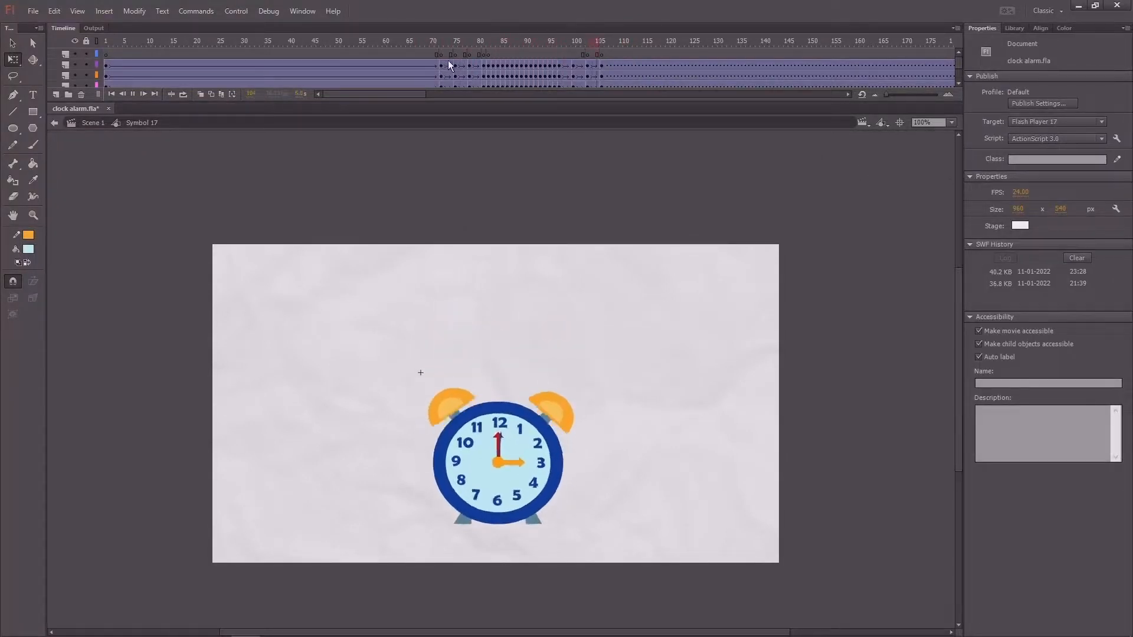
left_click(418, 41)
key("Return")
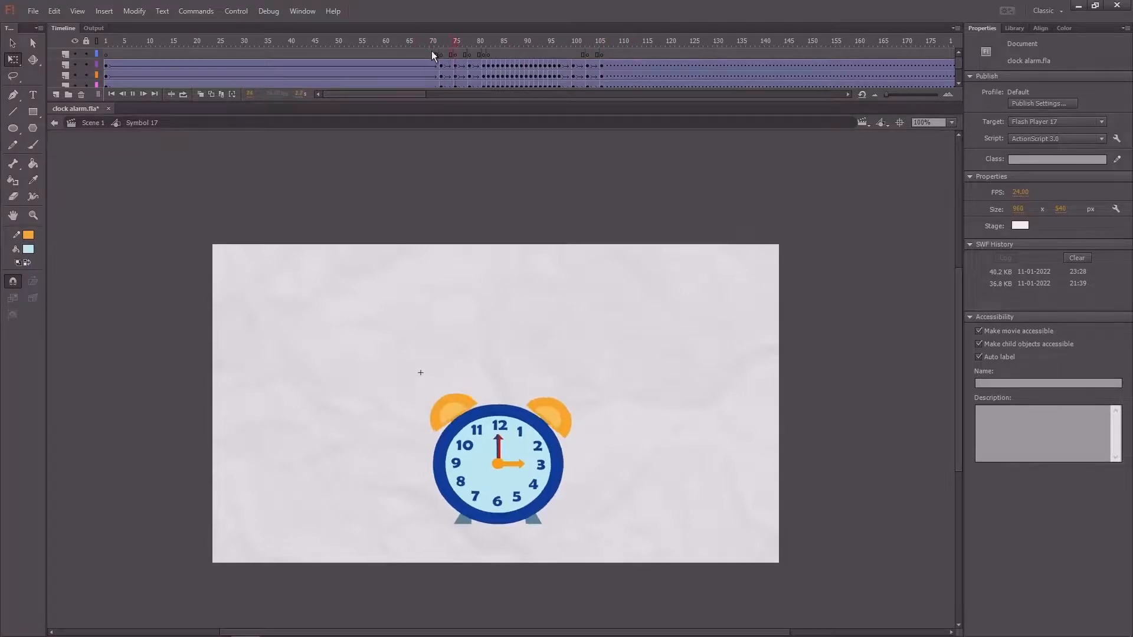
key("Return")
Set the ease of the tweens between frames 73 and 104 to 100 out, and the tween following frame 75 to -100 in
left_click_drag(444, 65, 590, 105)
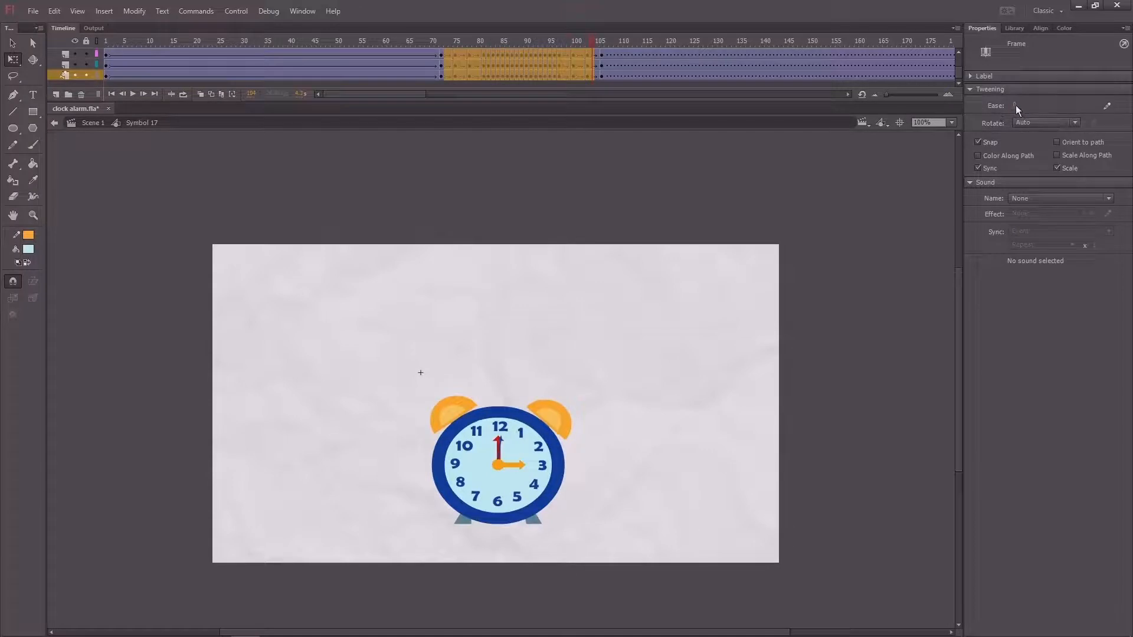
left_click_drag(1034, 23, 1038, 18)
left_click_drag(478, 41, 464, 73)
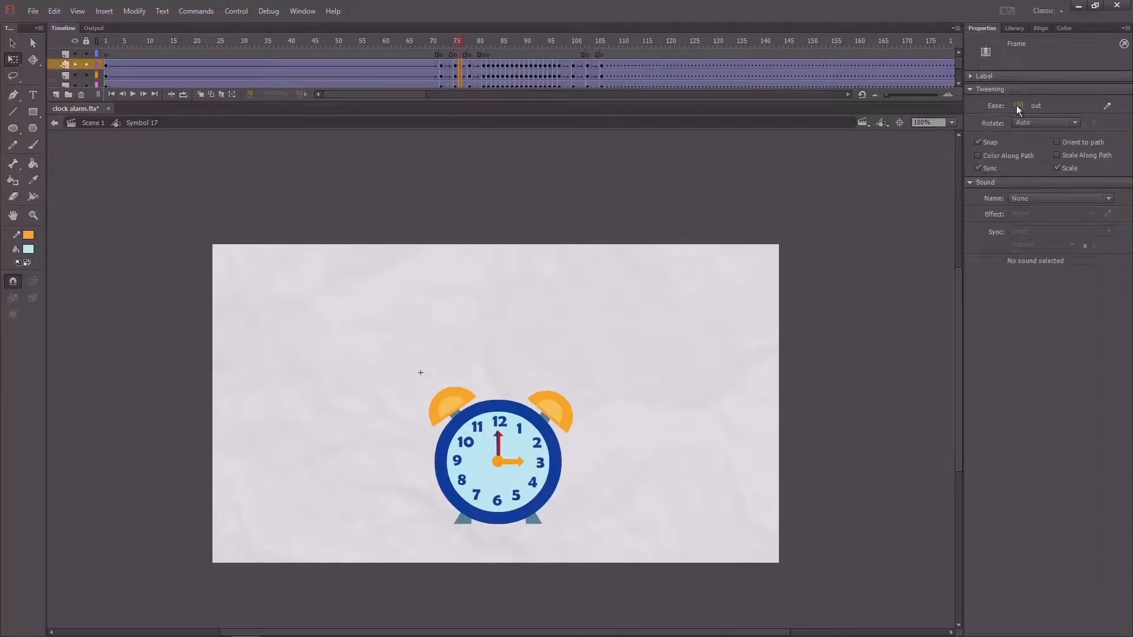
left_click_drag(1018, 104, 1019, 255)
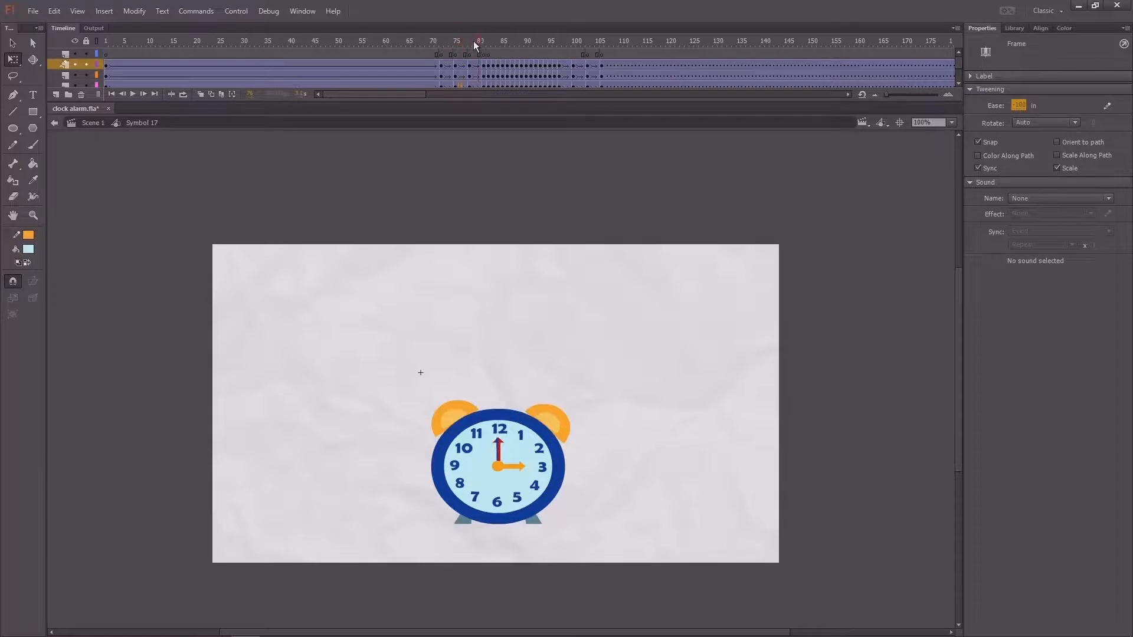
Set the ease of the clock layers' tweens at about frame 98 to -100 in
left_click_drag(475, 46, 565, 103)
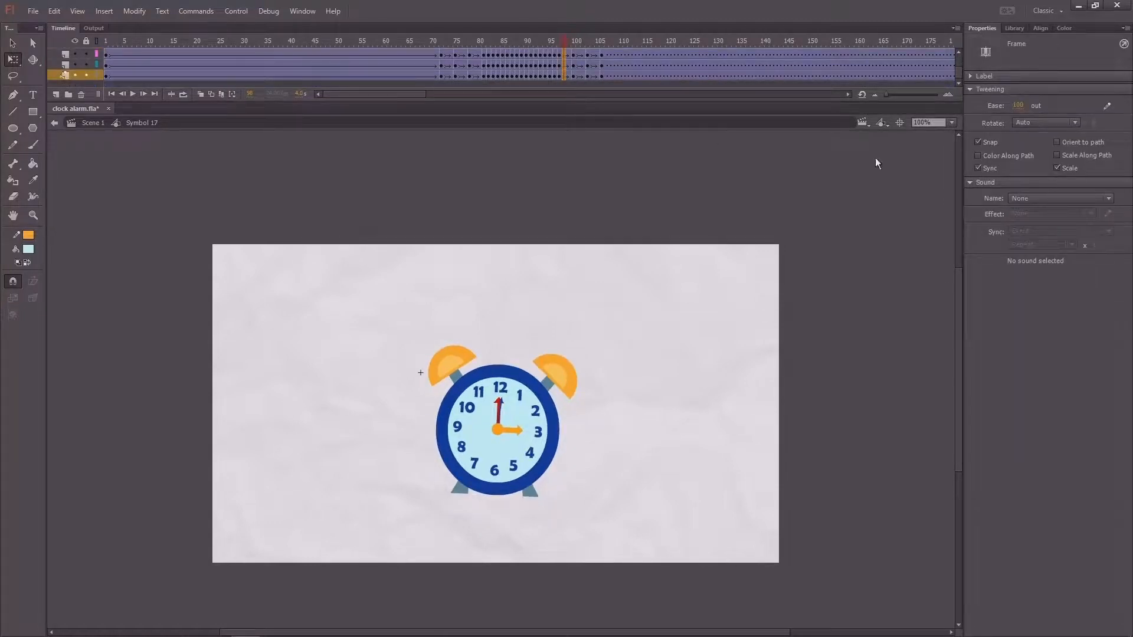
left_click(1018, 105)
type("-100")
key("Return")
Play the clock's squash, jump, shake and landing from about frame 71 to check the new easing
left_click_drag(510, 43, 437, 43)
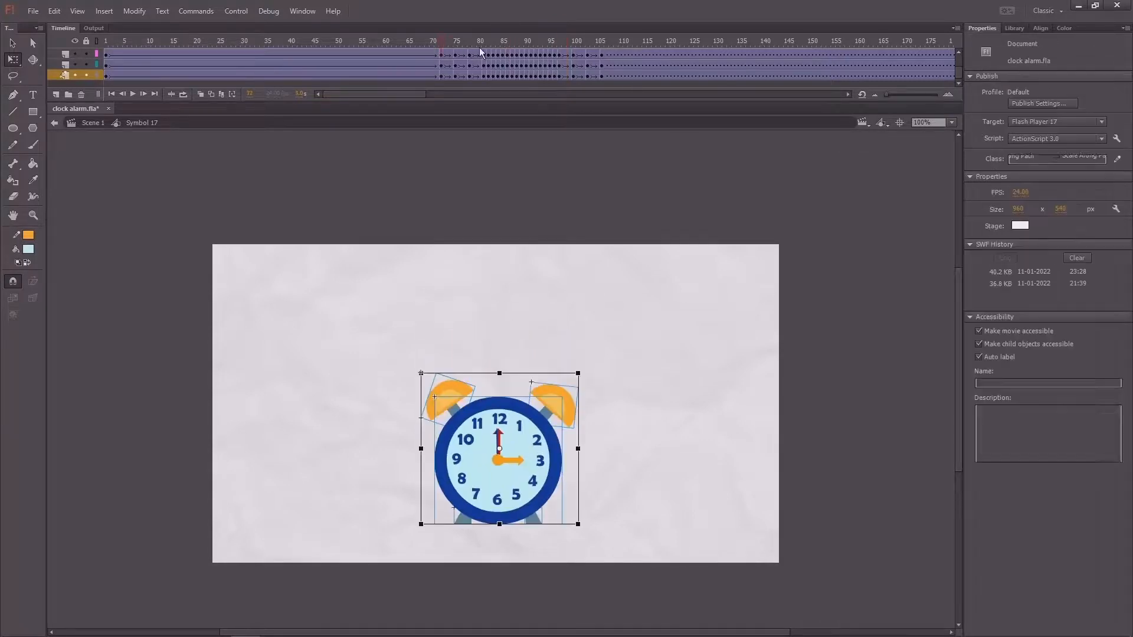
key("Return")
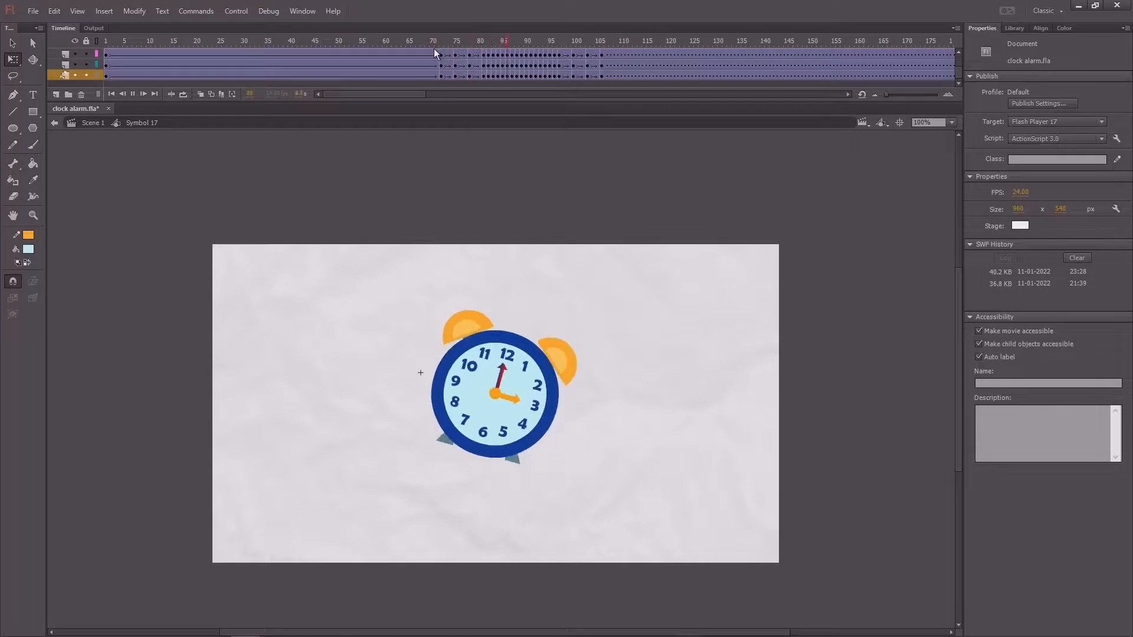
key("Return")
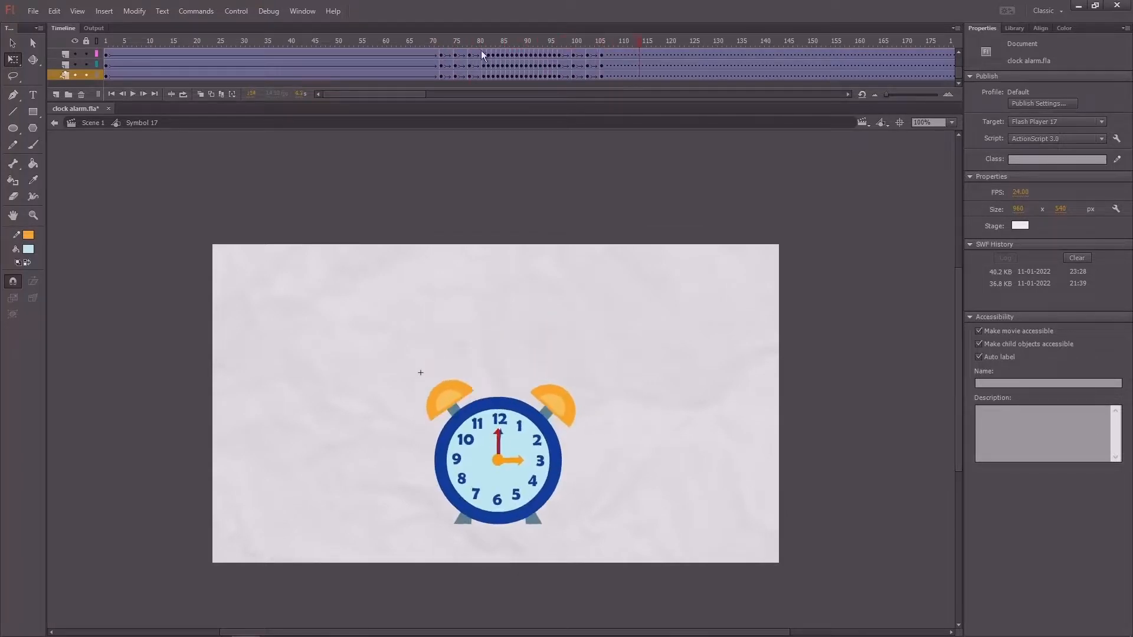
Open the left bell's symbol at frame 81 and insert a keyframe there on its upper layer
left_click_drag(444, 46, 484, 46)
key("v")
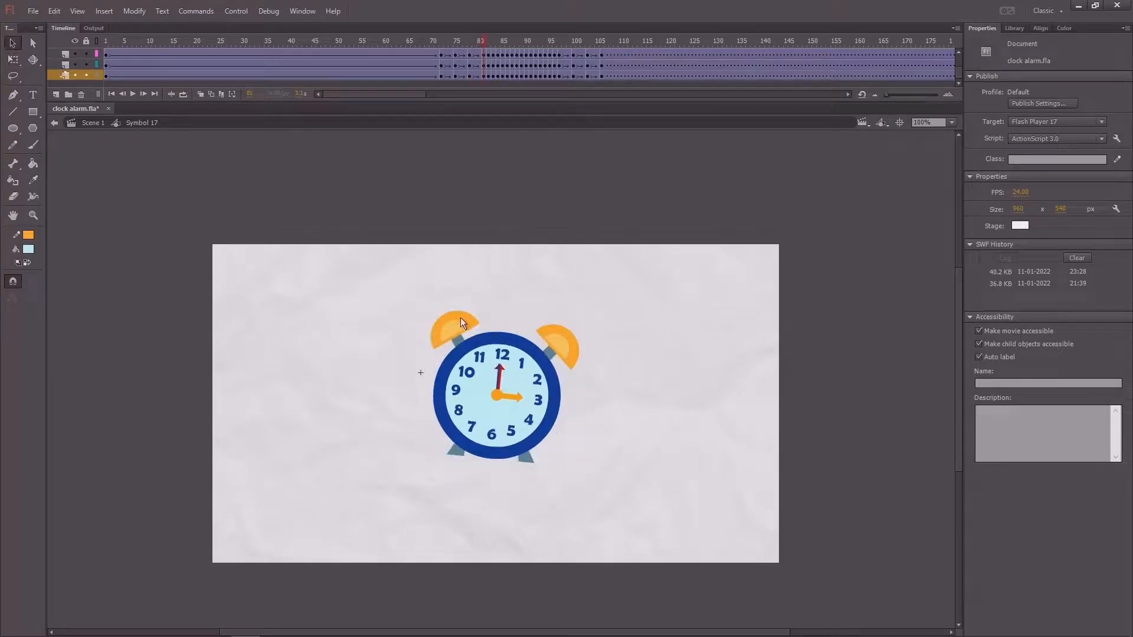
left_click(455, 328)
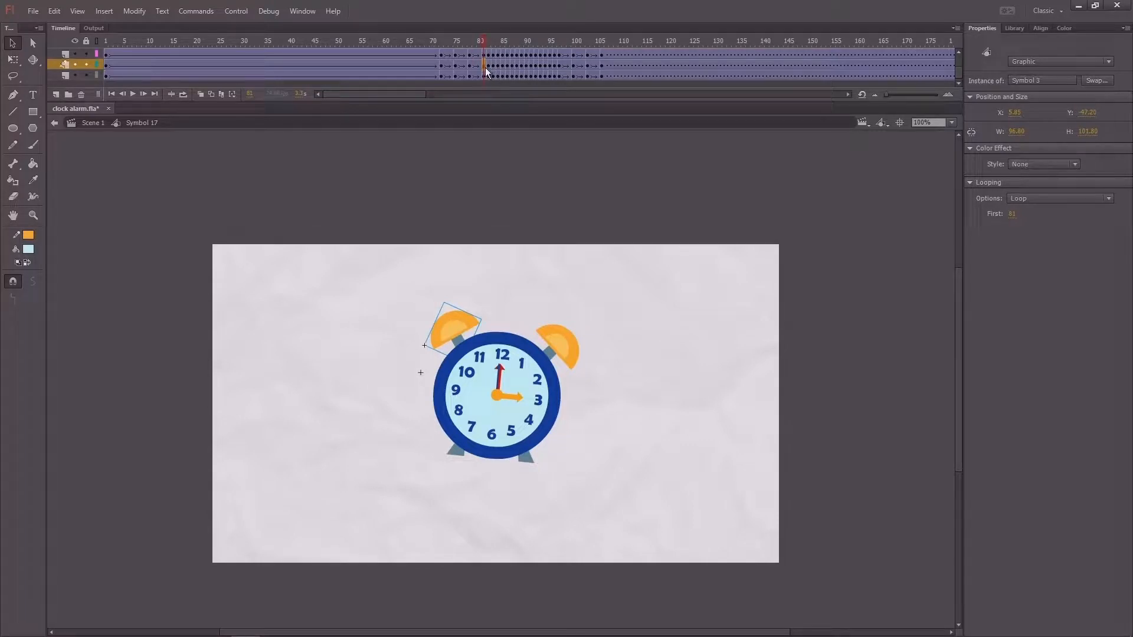
double_click(457, 327)
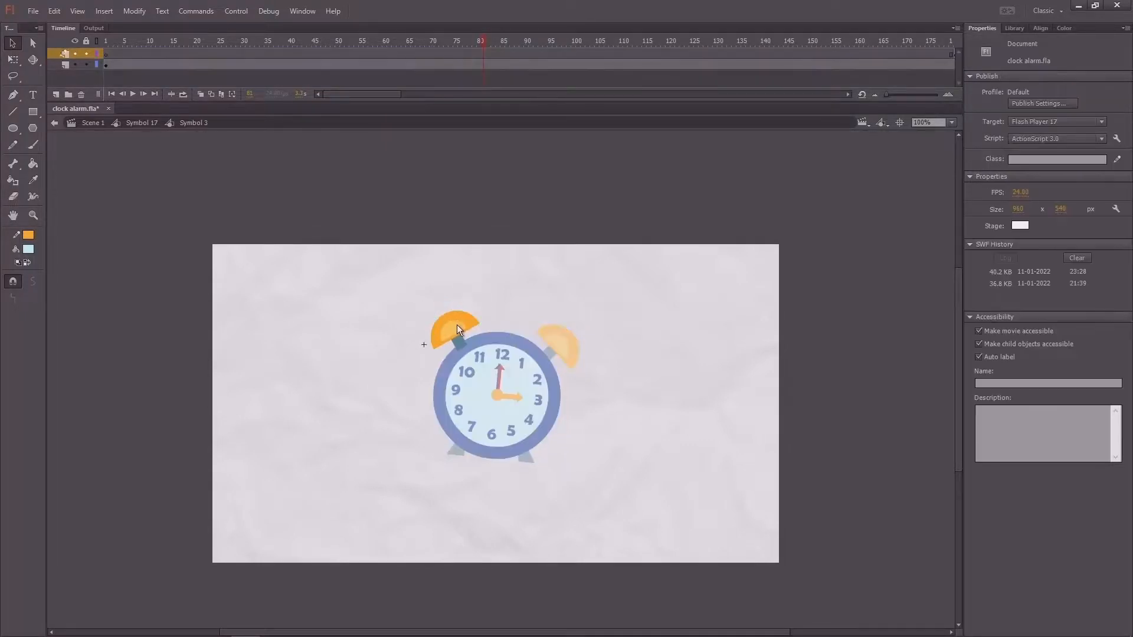
left_click(482, 62)
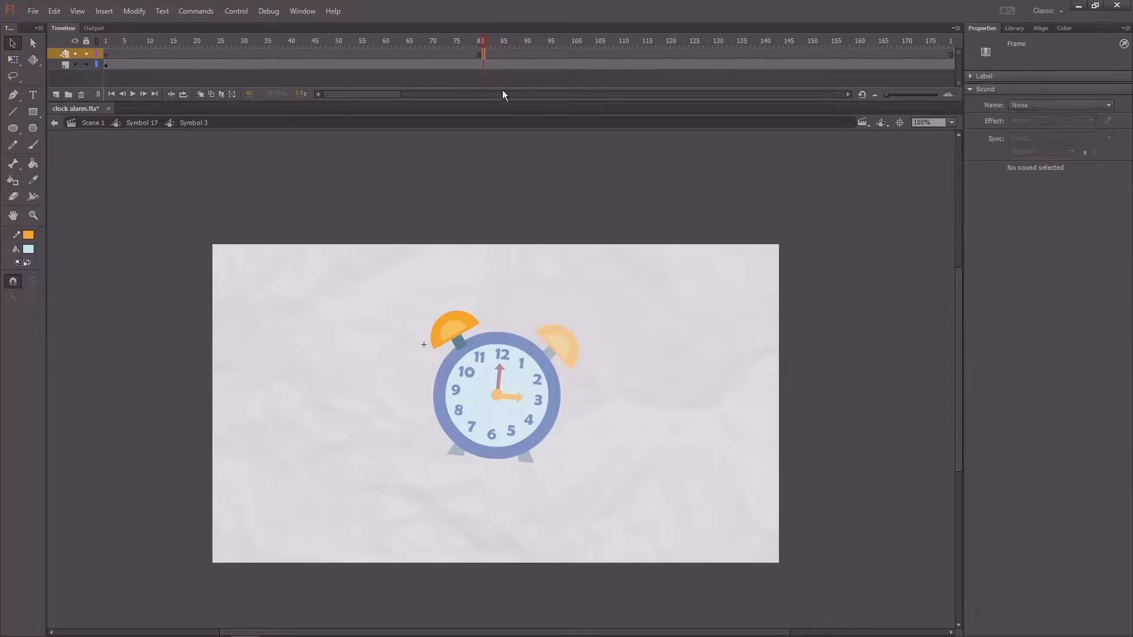
Move the ringing-lines frames in the bell symbol from about frames 181–194 so that they start at frame 81
left_click_drag(388, 93, 407, 96)
left_click(771, 53)
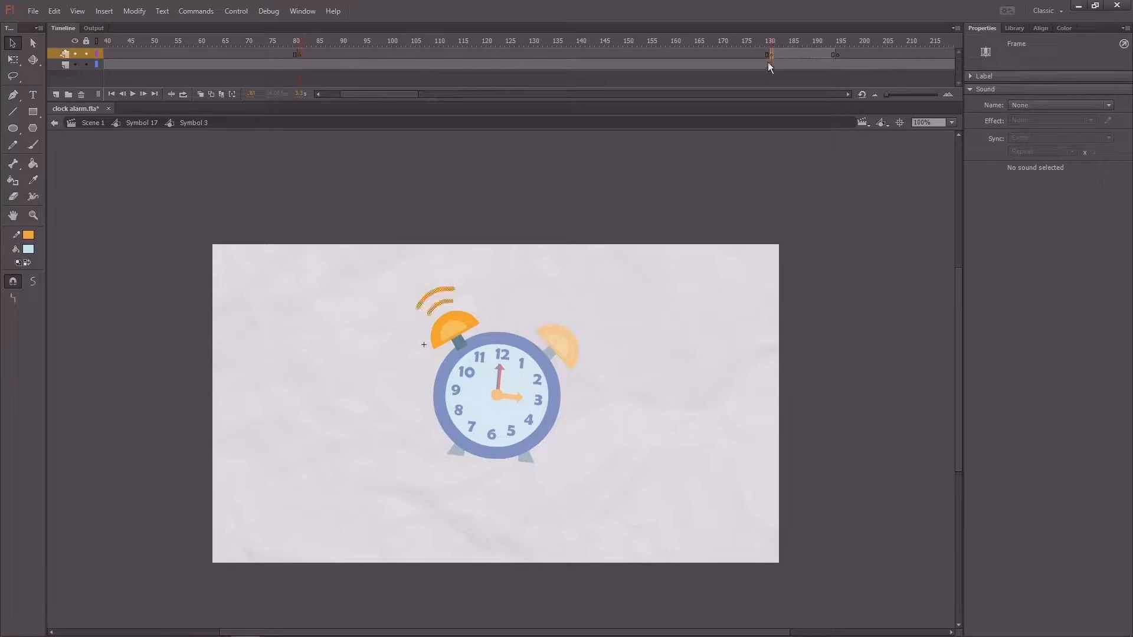
left_click(779, 44)
left_click(773, 55)
left_click(780, 47)
left_click(774, 55)
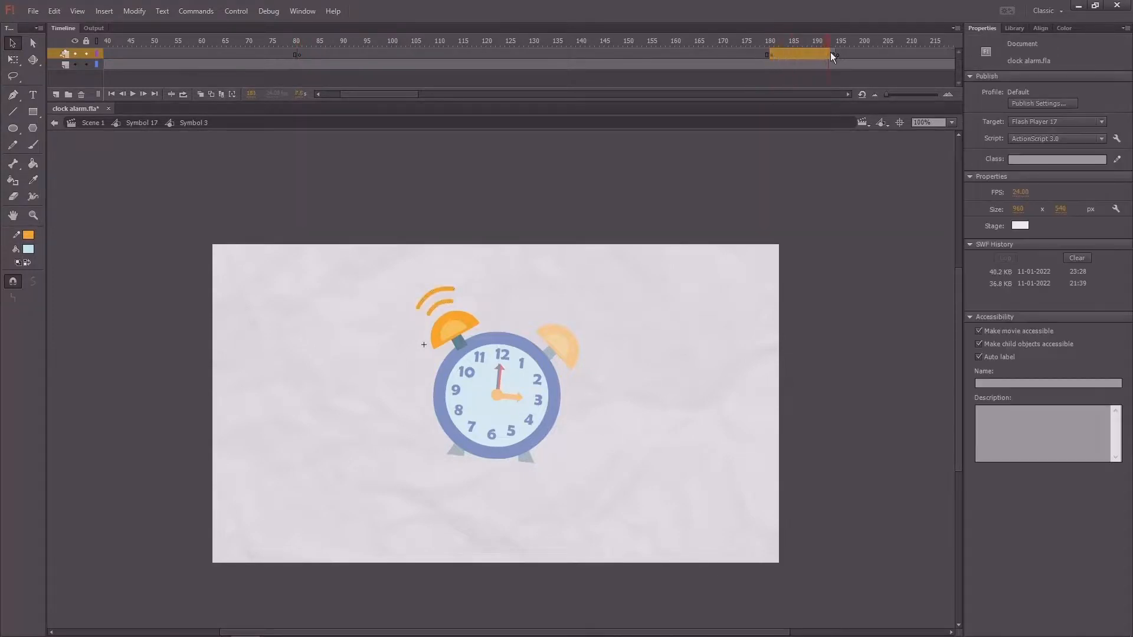
left_click_drag(830, 51, 354, 61)
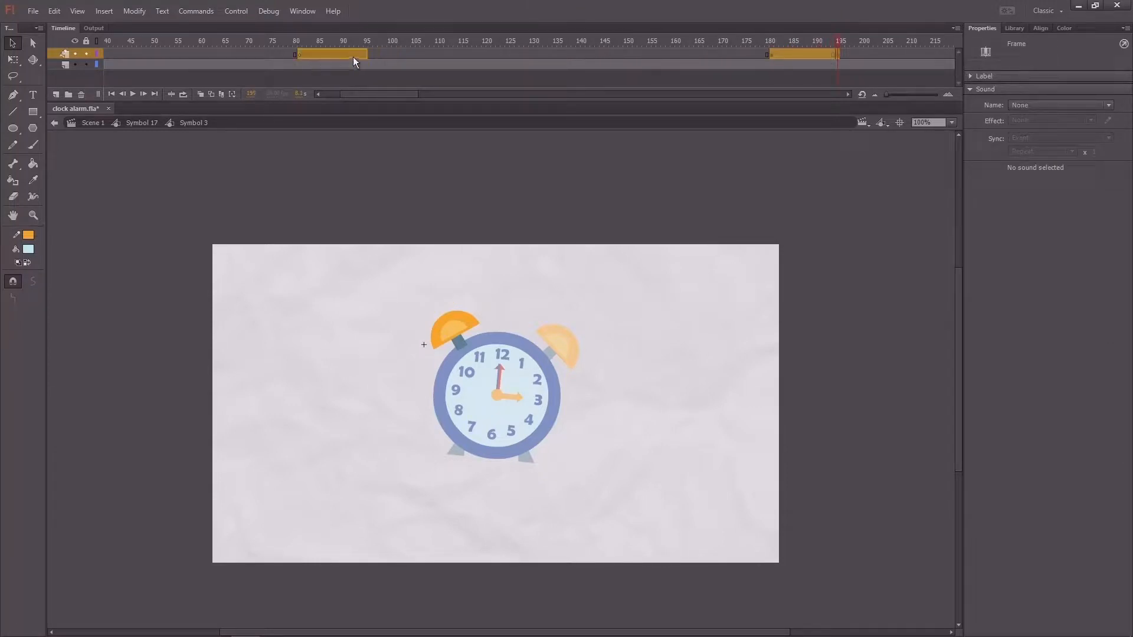
left_click(301, 46)
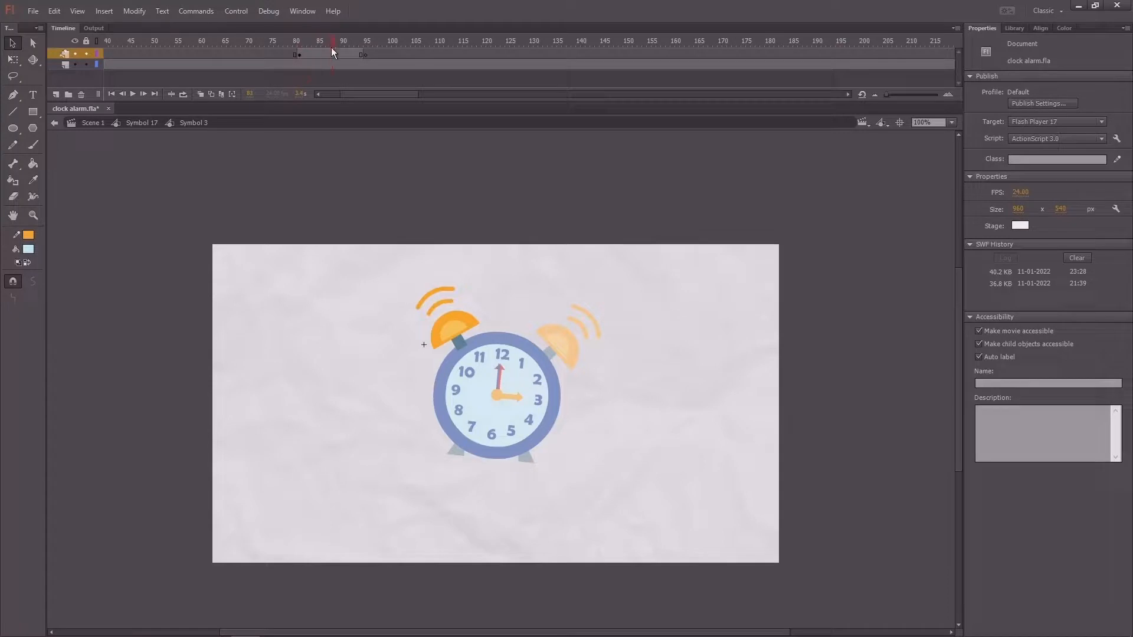
Check the end of the ringing lines inside the left bell's symbol against the end of the clock's shake near frame 97
double_click(308, 203)
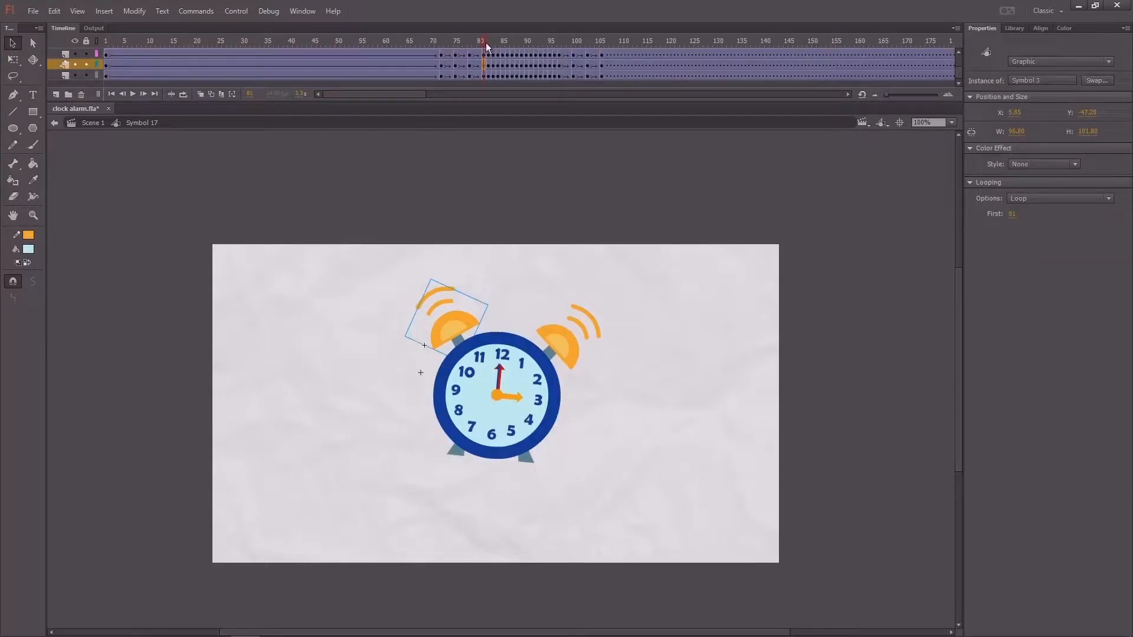
left_click_drag(487, 46, 559, 52)
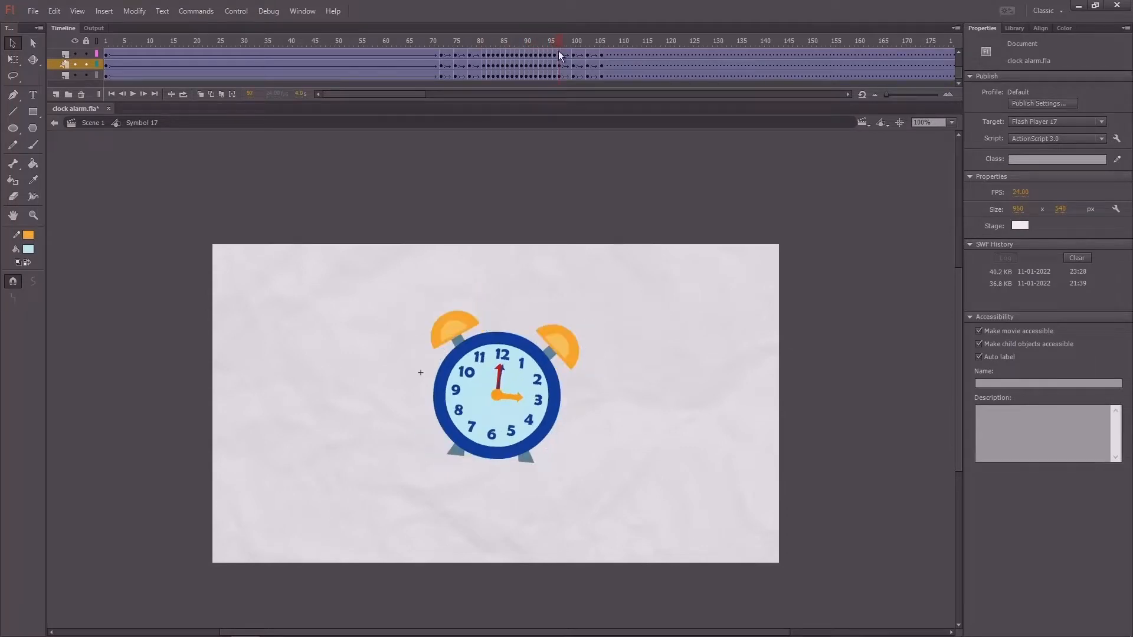
double_click(456, 327)
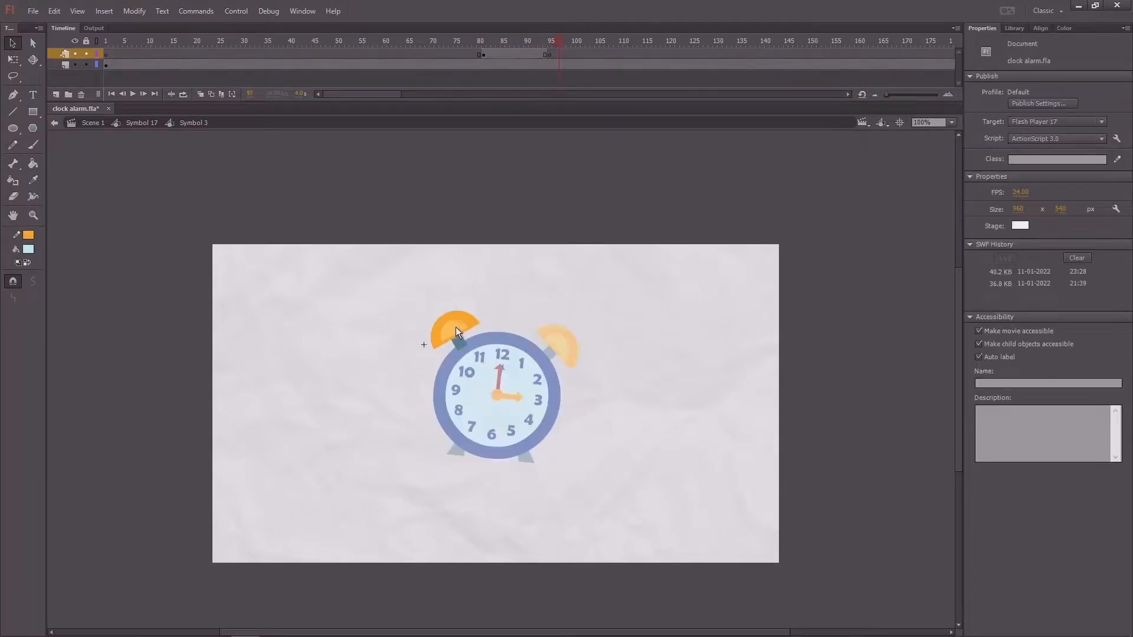
left_click(537, 55)
double_click(518, 186)
Play back the jump with the ringing bells twice from about frame 72
left_click_drag(559, 50, 444, 58)
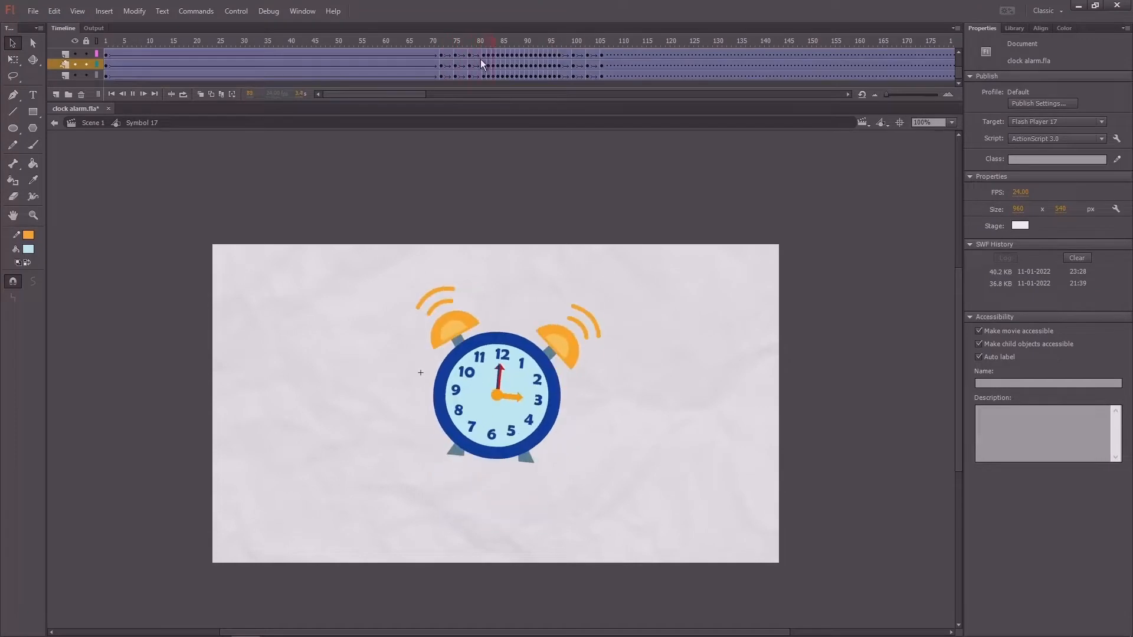
key("Return")
left_click(444, 48)
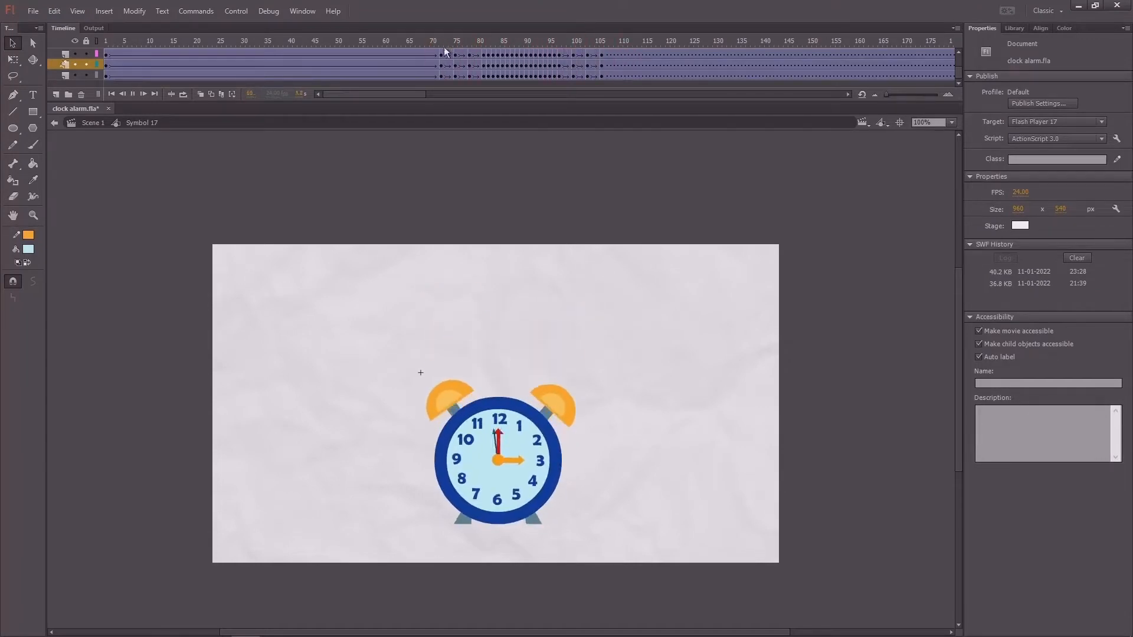
key("Return")
Inspect both bell instances at frame 72, scrub through to about frame 104 and play the ticking that follows
left_click(440, 46)
left_click(457, 400)
left_click(551, 398)
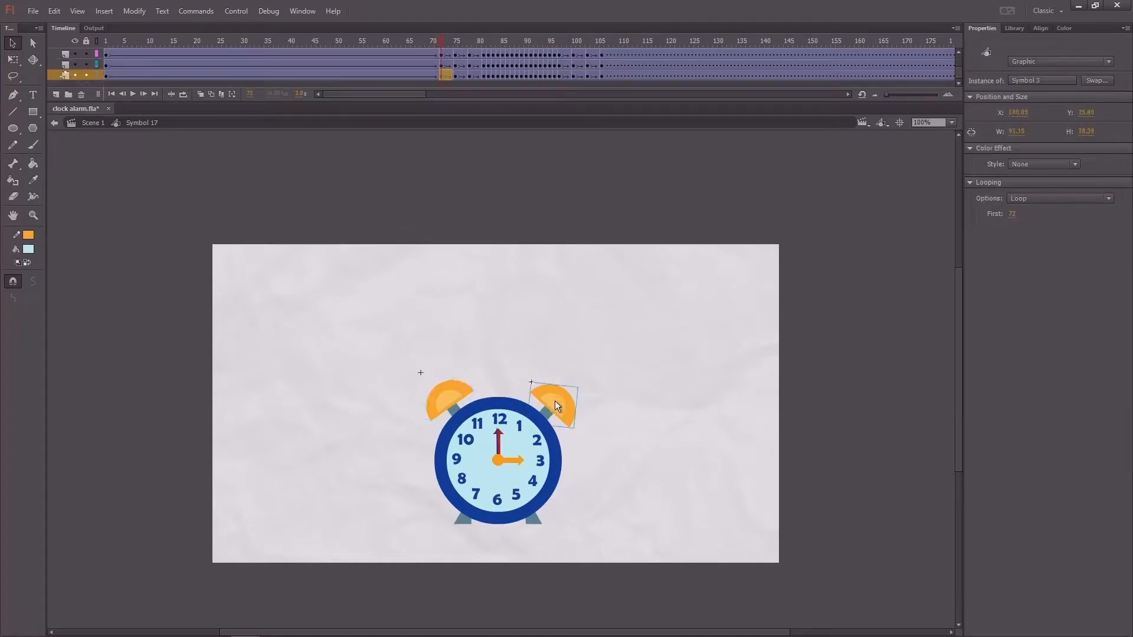
left_click_drag(441, 43, 593, 62)
key("Return")
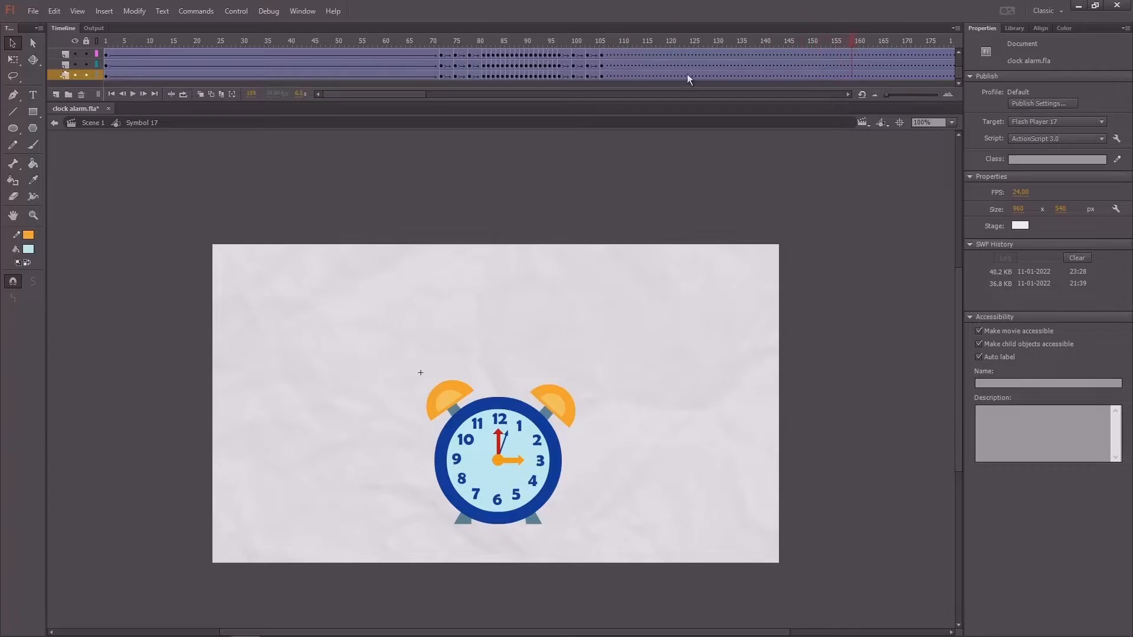
Remove all frames after frame 164 on every layer of the clock symbol
left_click_drag(384, 95, 405, 98)
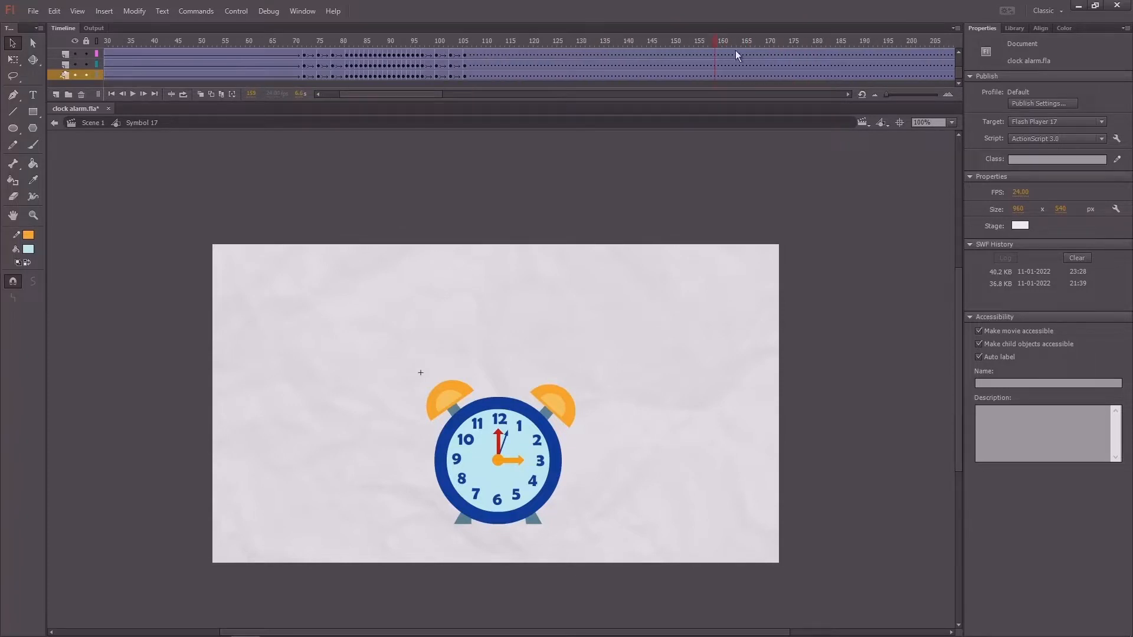
left_click_drag(745, 69, 850, 1)
key("shift+F5")
key("shift+F5")
key("shift+F5")
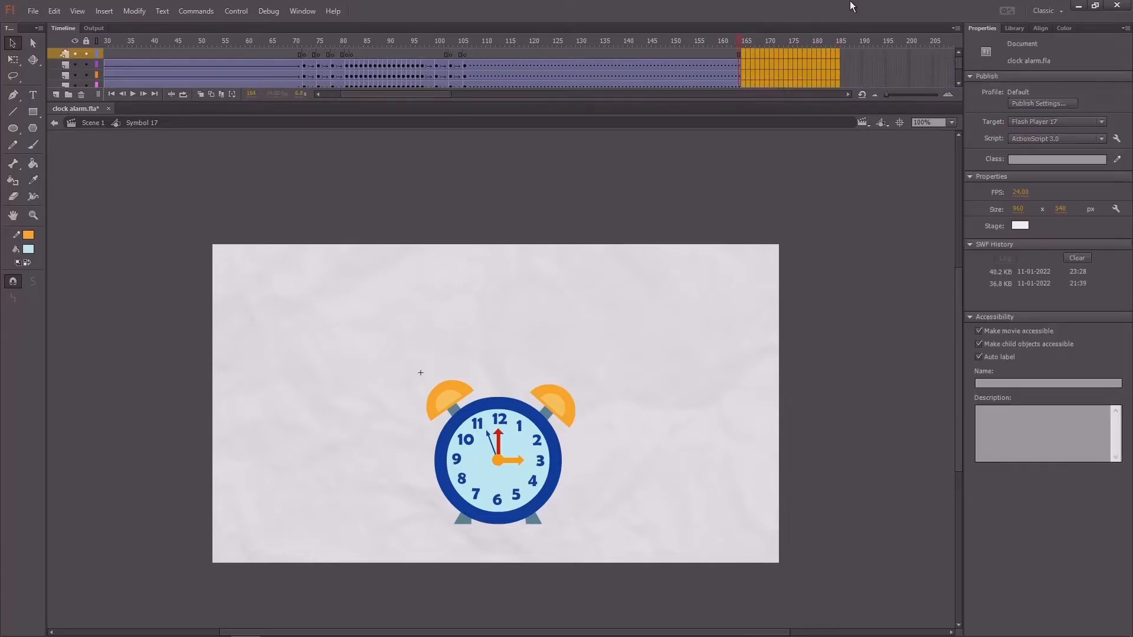
mouse_move(745, 43)
left_mouse_down()
mouse_move(731, 43)
mouse_move(749, 59)
left_mouse_up()
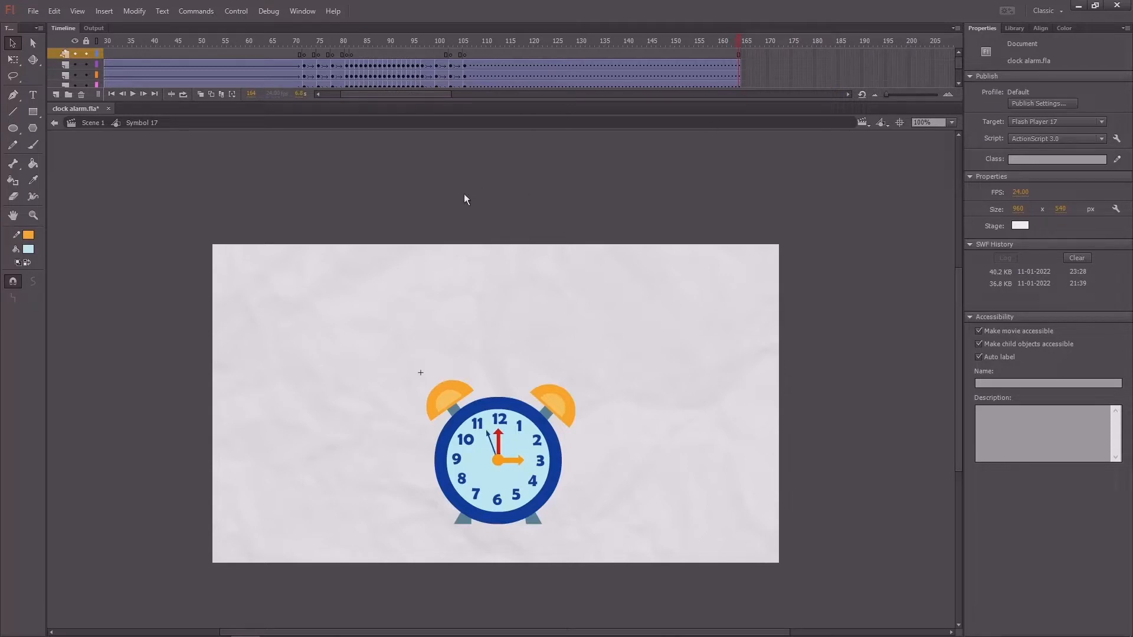
Play the shortened clock symbol from about frame 70 through the ringing and the landing
left_click_drag(286, 42, 295, 39)
key("Return")
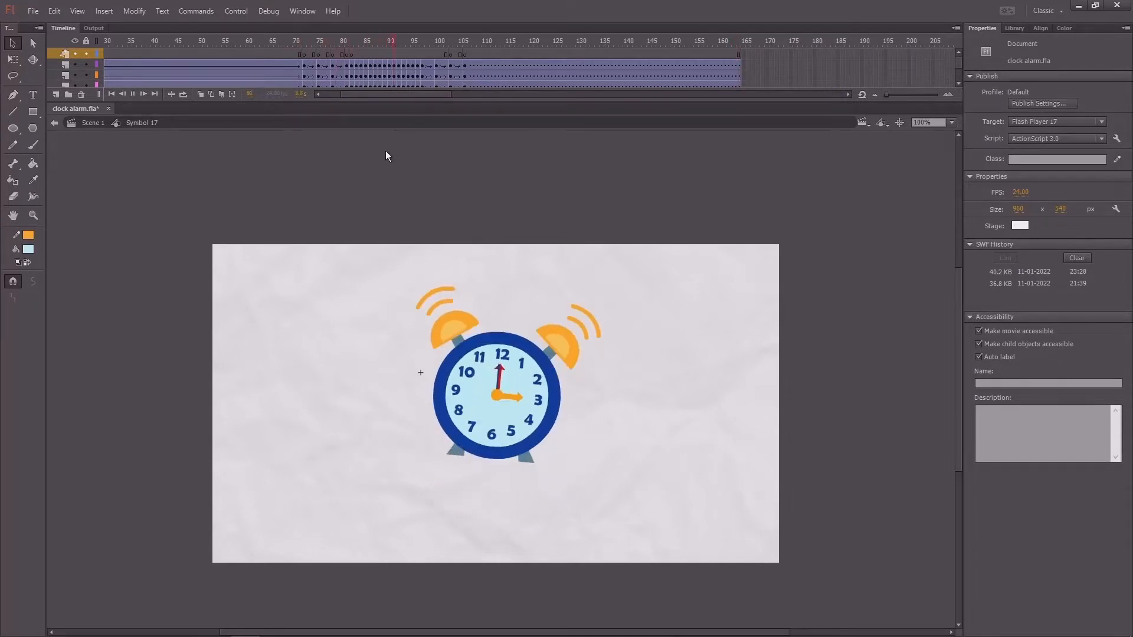
key("Return")
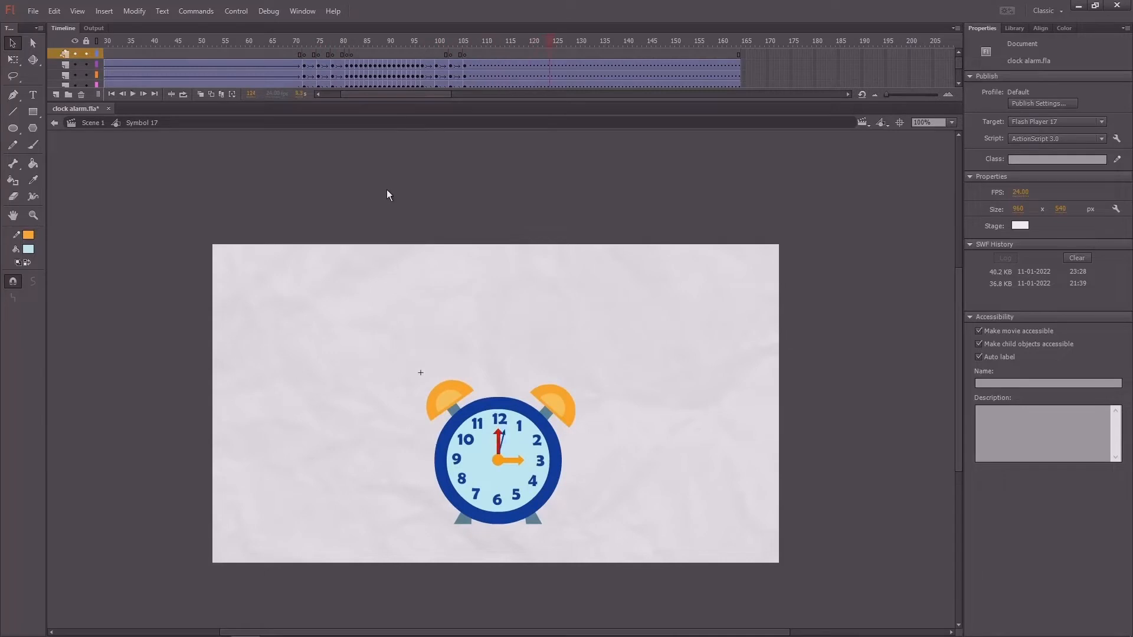
Play the animation in the main scene and test the movie in a maximized preview window
double_click(387, 189)
key("Return")
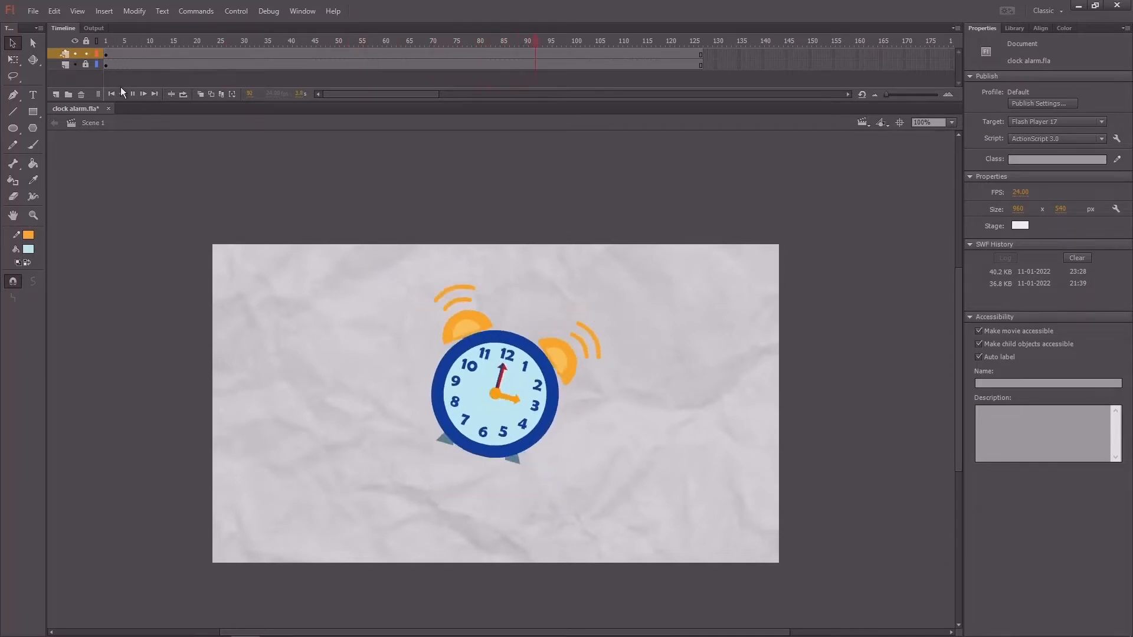
key("ctrl+Return")
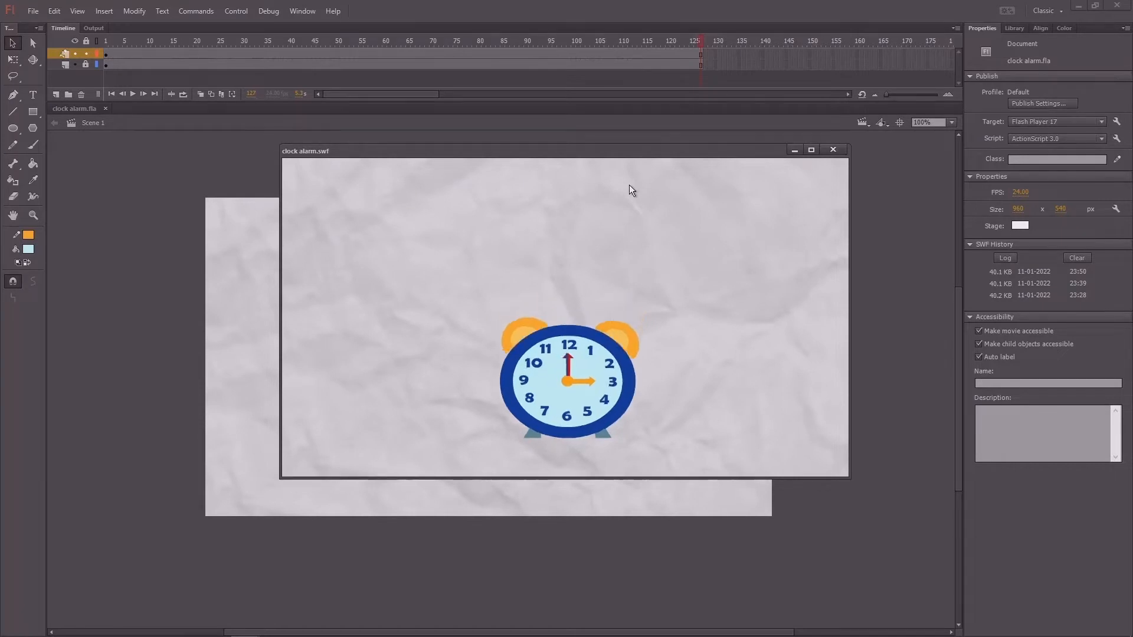
left_click(810, 150)
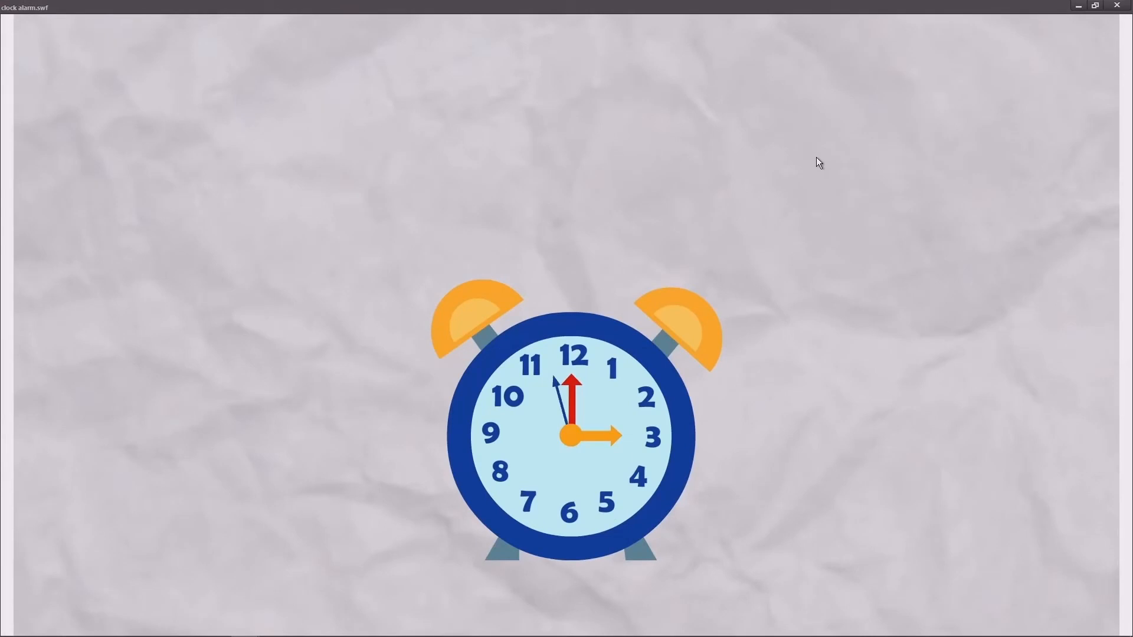